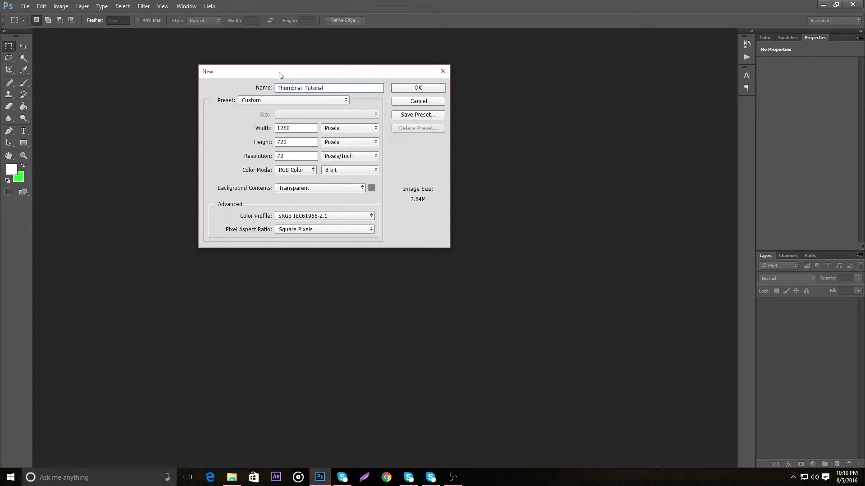
Create the Thumbnail Tutorial document with a width of 1280 pixels and a height of 720 pixels
left_click(301, 129)
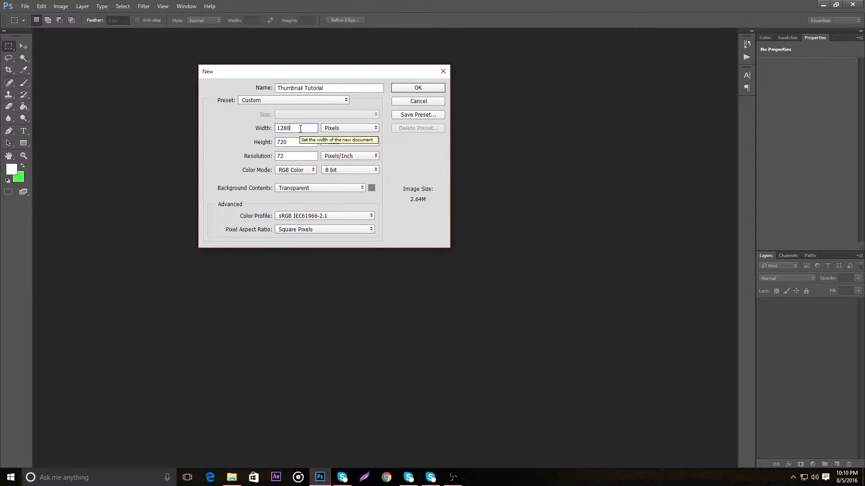
left_click_drag(300, 129, 223, 135)
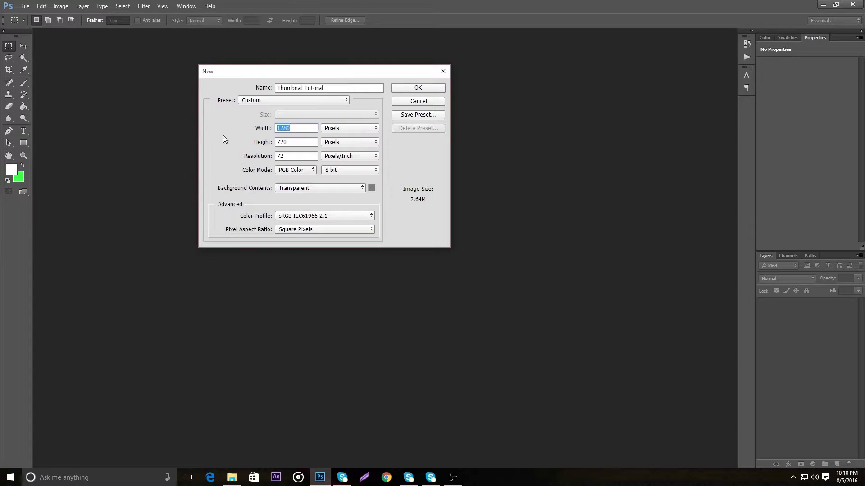
key("BackSpace")
type("1280")
key("Tab")
key("BackSpace")
type("720")
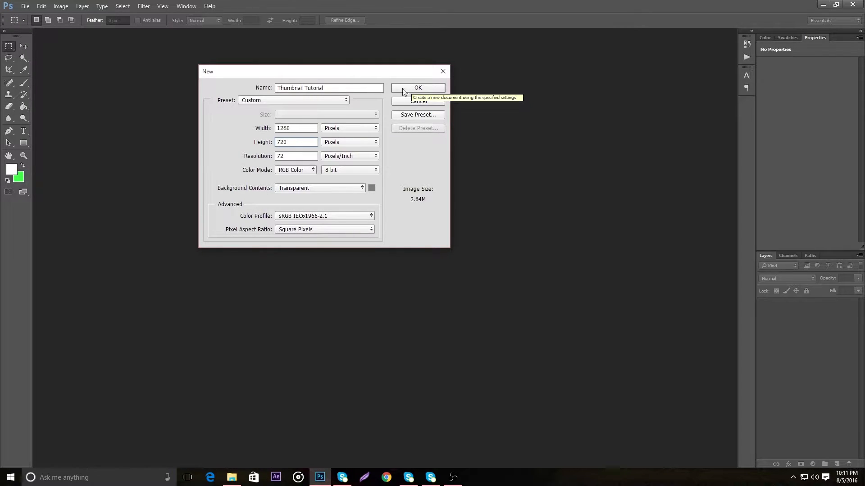
left_click(436, 90)
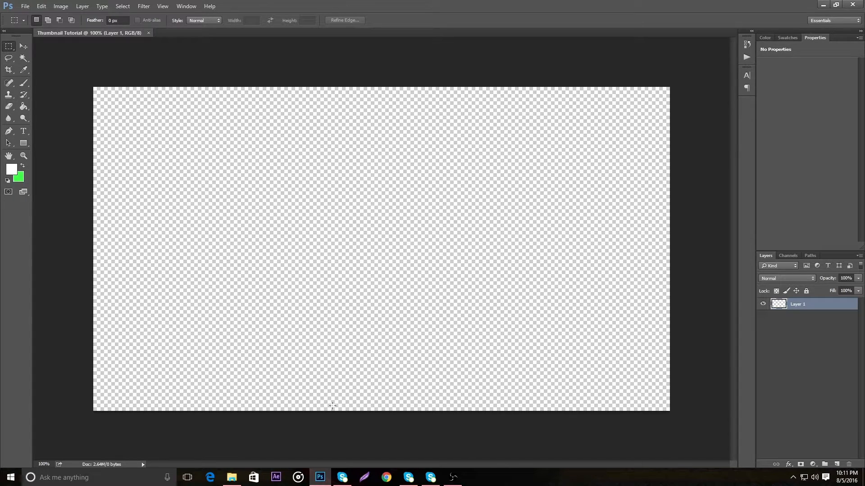
Switch to Chrome and open unsplash.com
left_click(387, 477)
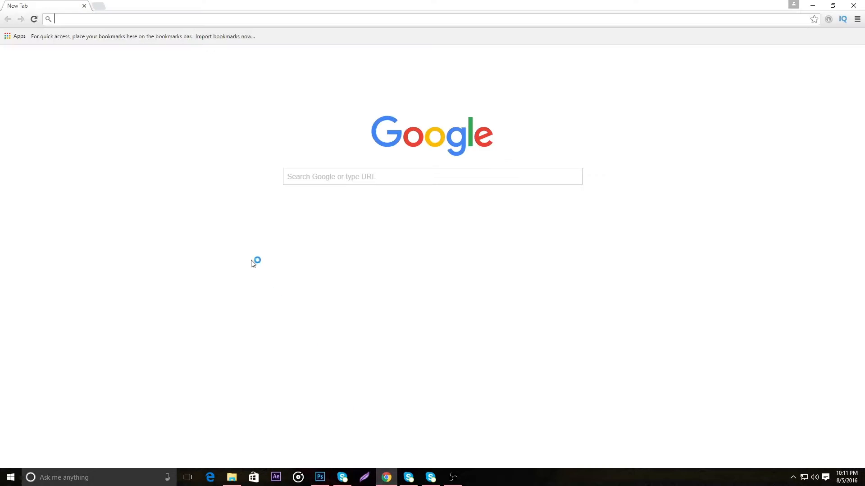
type("unsplash.com")
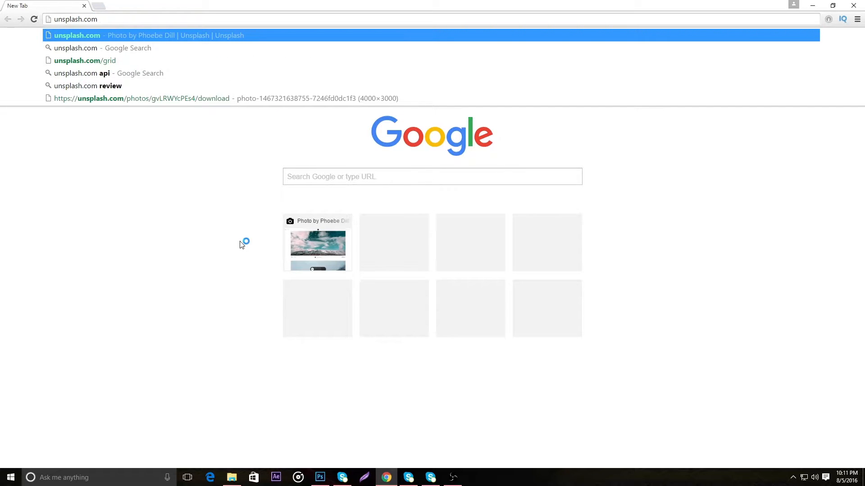
key("Return")
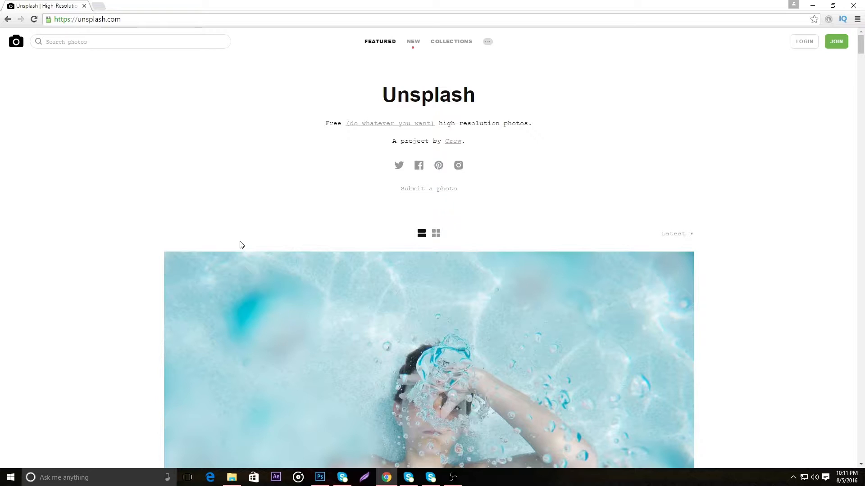
Look through the featured photos on Unsplash for a suitable thumbnail background
scroll(239, 244, "down", 20)
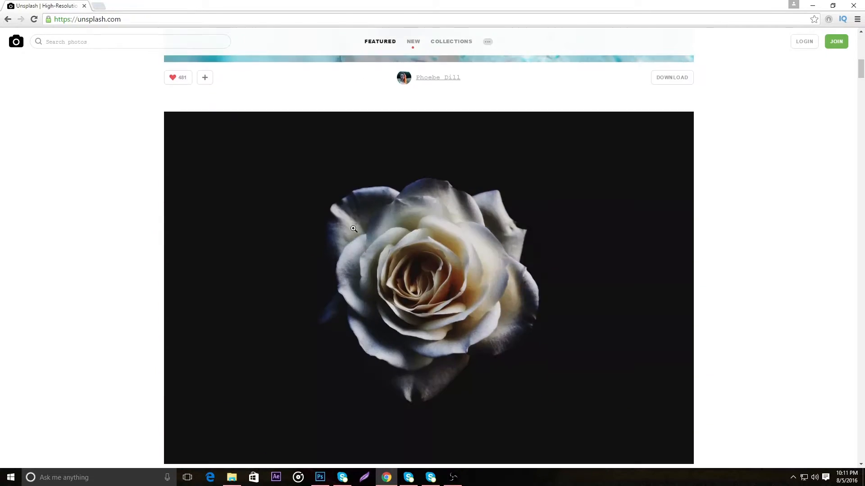
scroll(353, 228, "down", 5)
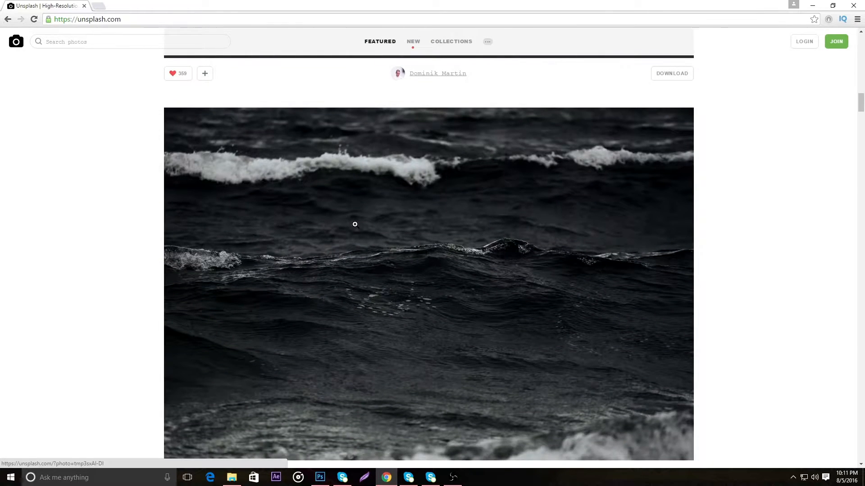
scroll(355, 224, "up", 10)
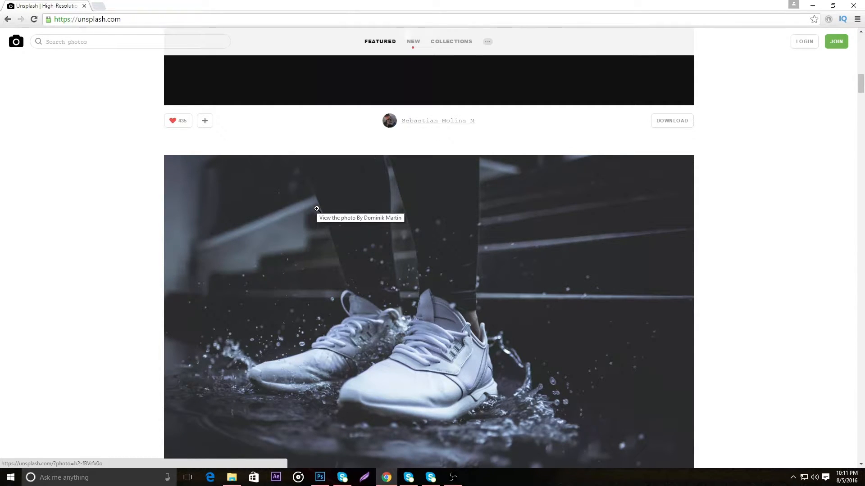
scroll(316, 209, "up", 15)
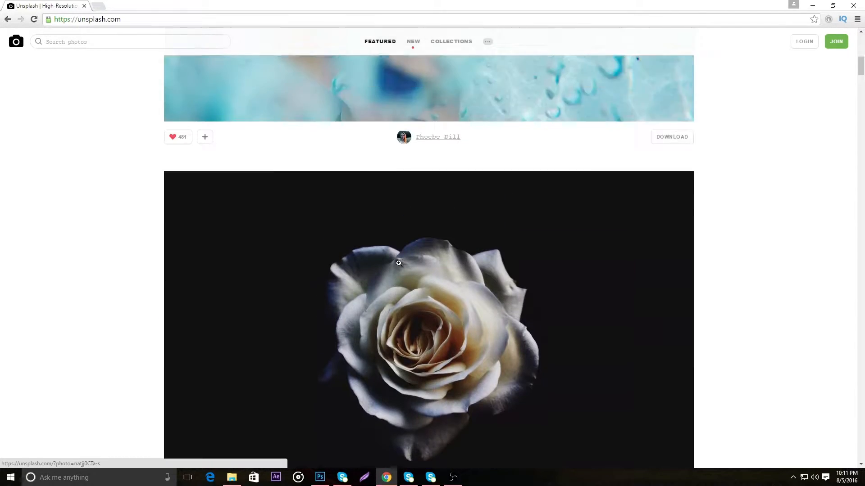
scroll(400, 262, "up", 4)
scroll(403, 261, "down", 2)
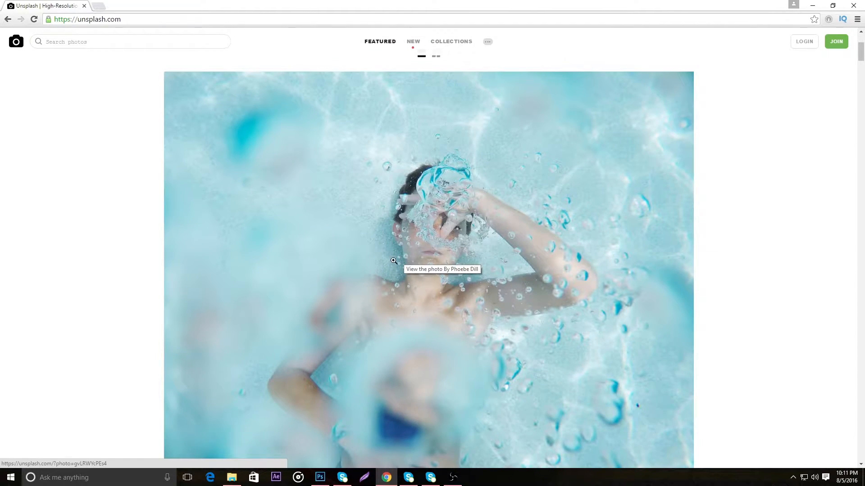
scroll(367, 273, "down", 1)
scroll(367, 272, "down", 20)
scroll(366, 271, "down", 20)
scroll(364, 271, "down", 10)
scroll(363, 271, "up", 17)
scroll(404, 279, "down", 11)
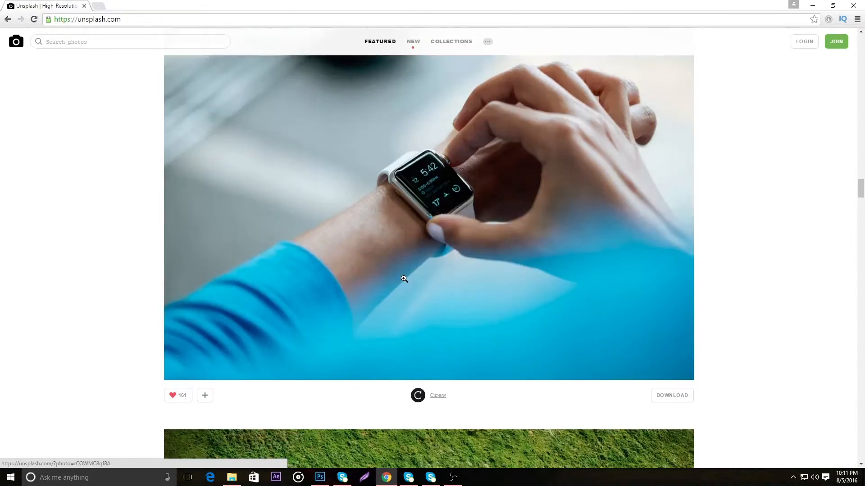
scroll(404, 279, "down", 20)
scroll(402, 284, "up", 10)
scroll(403, 286, "down", 20)
scroll(408, 283, "up", 20)
scroll(430, 337, "up", 20)
scroll(431, 336, "up", 15)
scroll(439, 238, "down", 3)
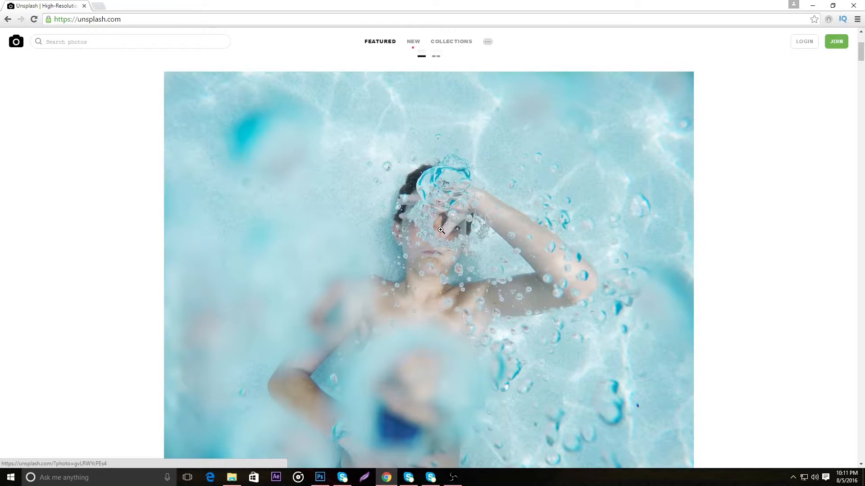
Download the full-resolution underwater swimmer photo and save it as a JPEG named "Guy swimming cool underwater" in the Downloads folder
left_click(440, 231)
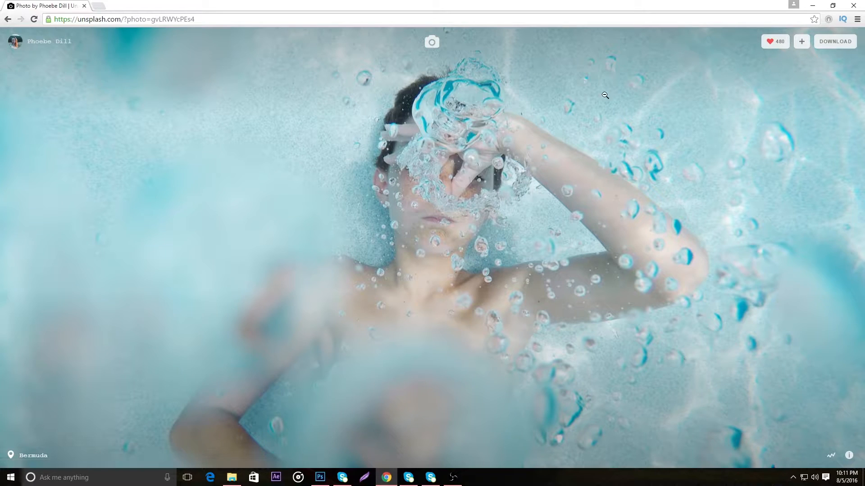
left_click(835, 41)
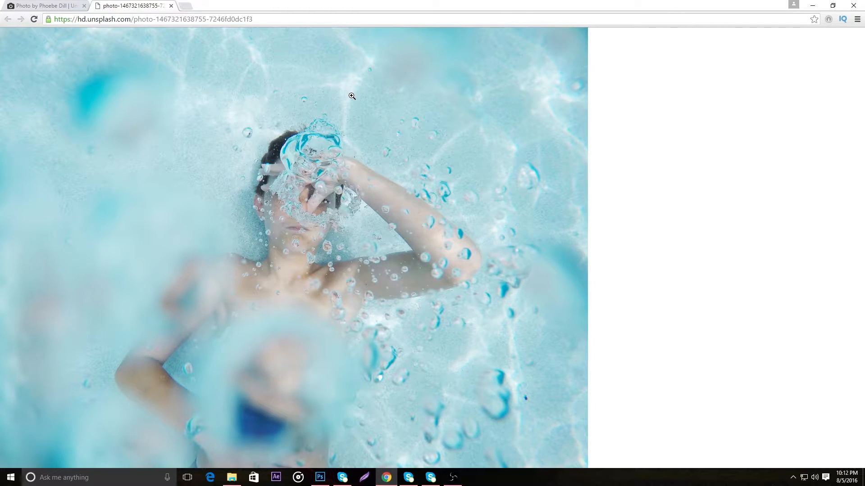
right_click(311, 116)
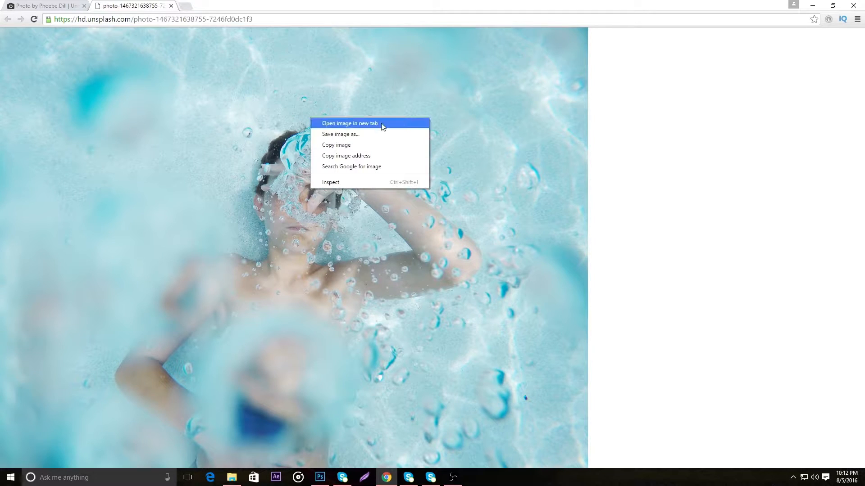
left_click(348, 136)
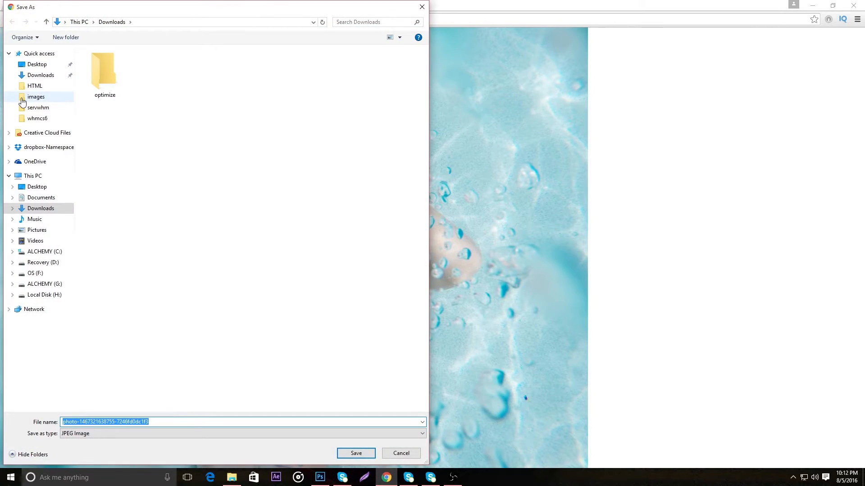
left_click(31, 76)
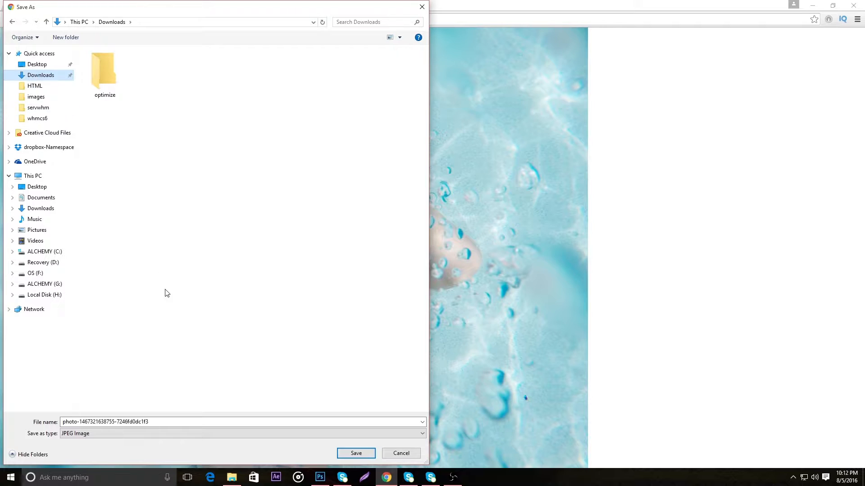
left_click(179, 420)
key("BackSpace")
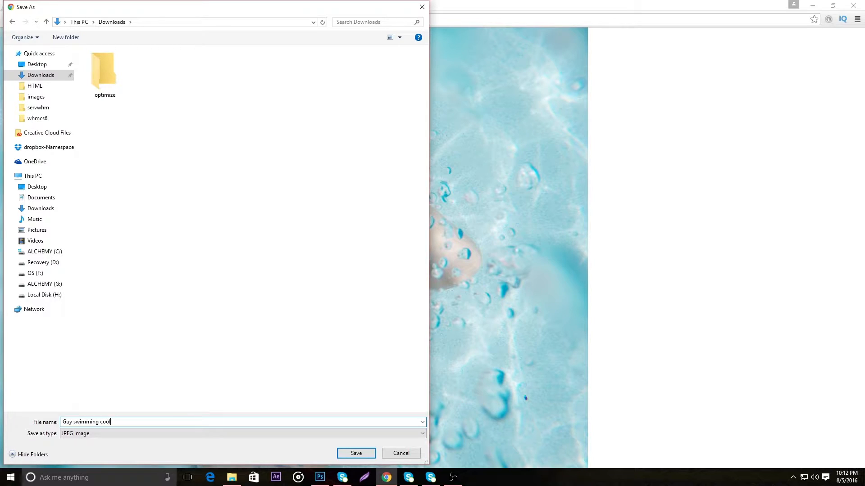
left_click(198, 433)
left_click(199, 438)
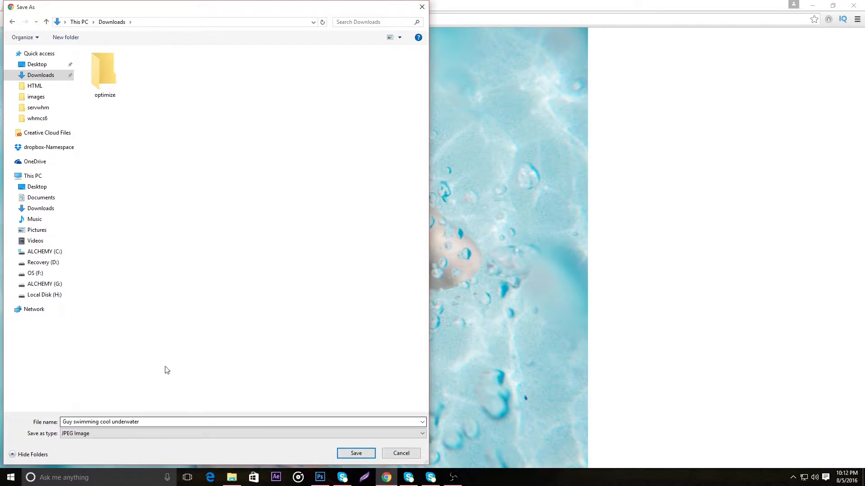
left_click(365, 454)
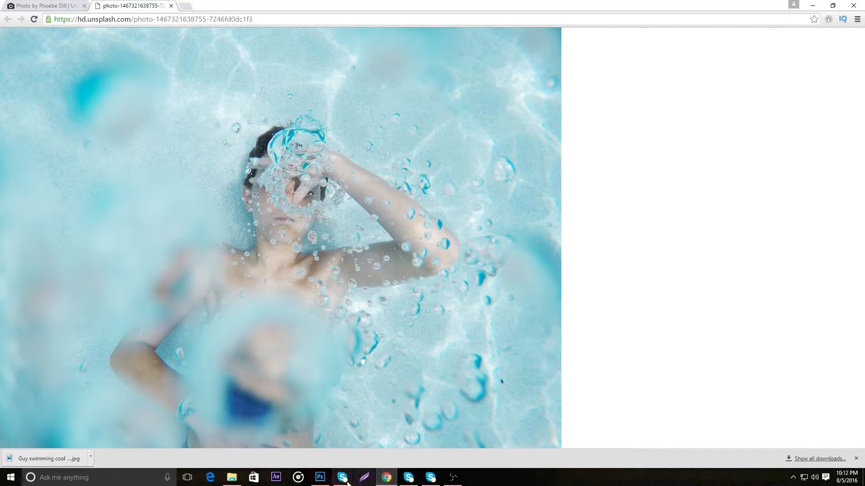
Switch to Photoshop and place the downloaded "Guy swimming cool underwater" image from Chrome into the Thumbnail Tutorial document
left_click(319, 478)
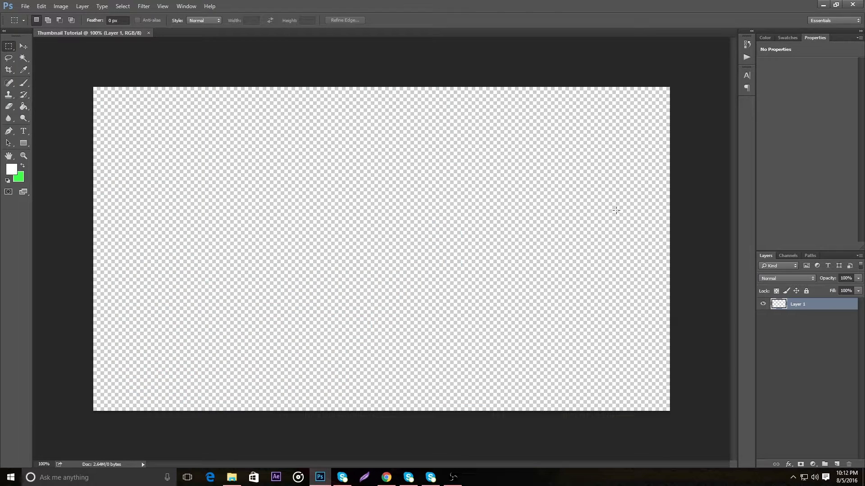
left_click(839, 6)
left_click_drag(27, 458, 419, 254)
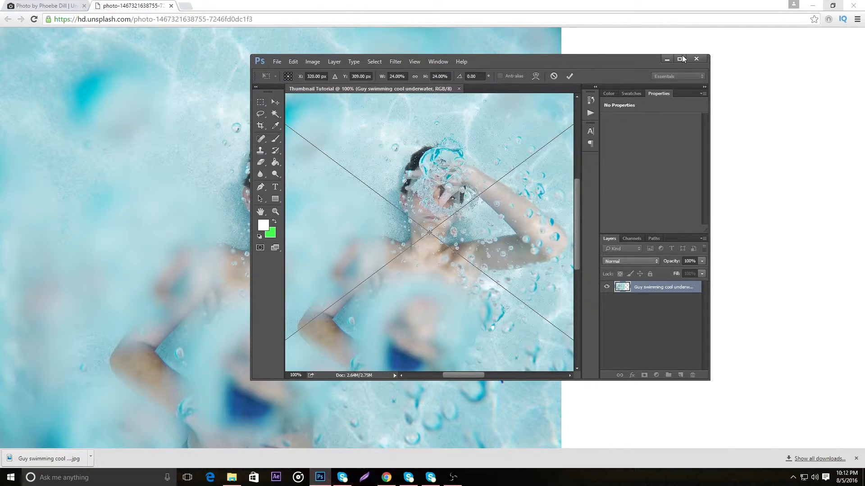
left_click(680, 59)
Enlarge the placed photo proportionally to about 32.4% so it covers the whole canvas, and commit the placement
left_click_drag(326, 227, 468, 247)
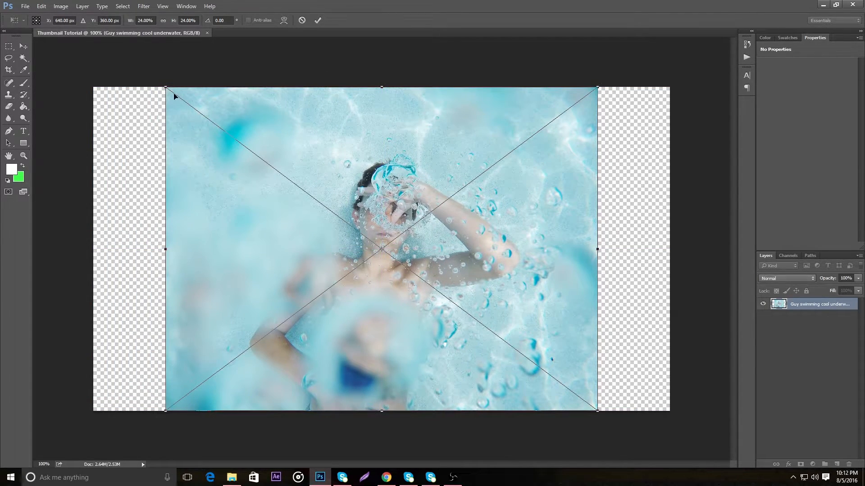
left_click_drag(165, 87, 82, 33)
left_click_drag(595, 410, 679, 459)
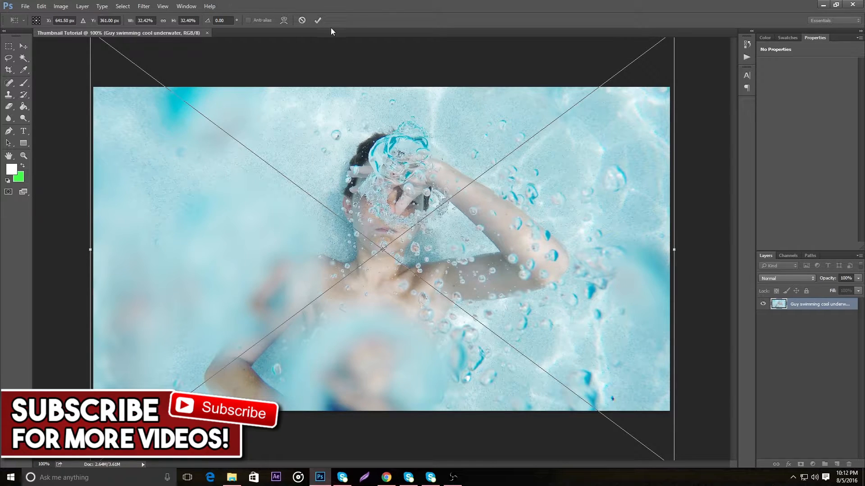
left_click(318, 20)
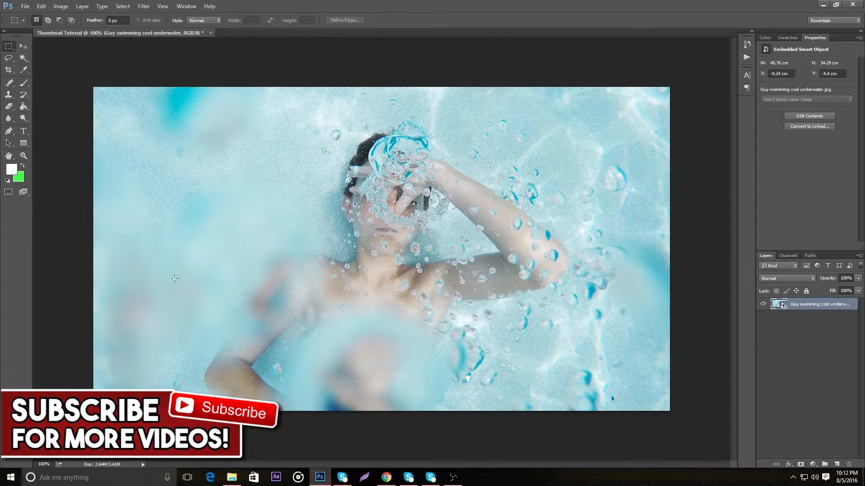
Activate the Horizontal Type tool, look over the font site dafont.com in a new Chrome tab, and return to Photoshop
left_click(27, 131)
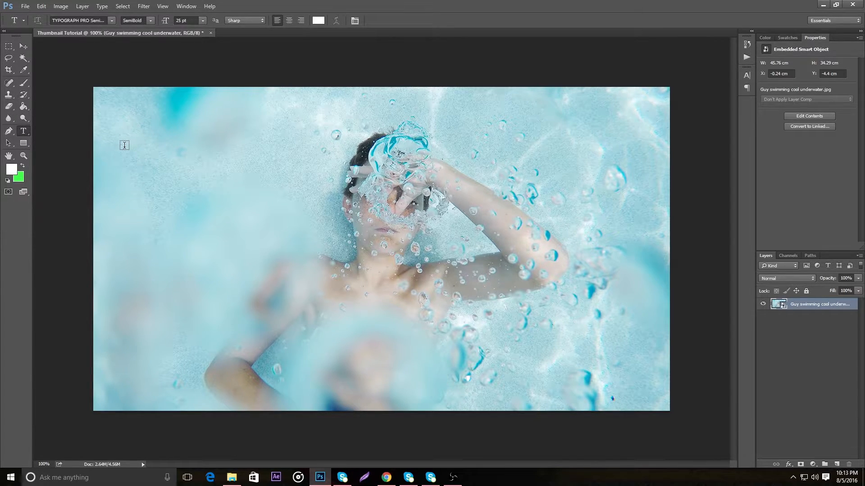
left_click(386, 477)
left_click(186, 5)
type("daf")
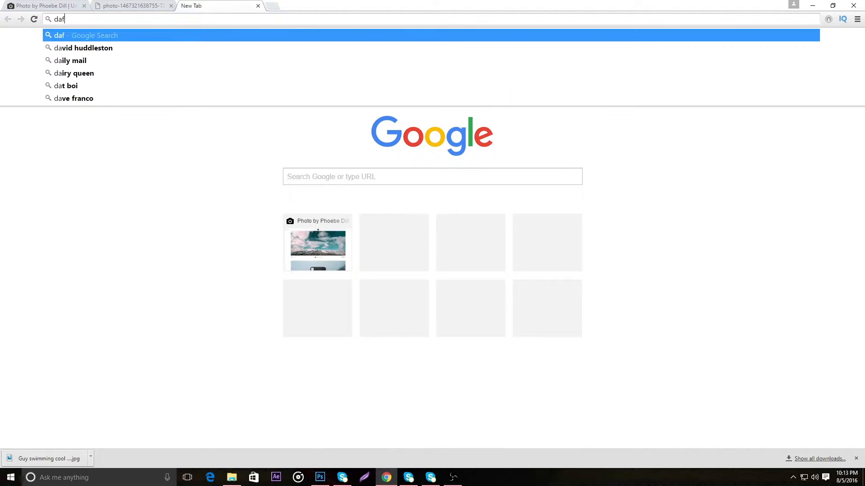
type("ont.com")
key("Return")
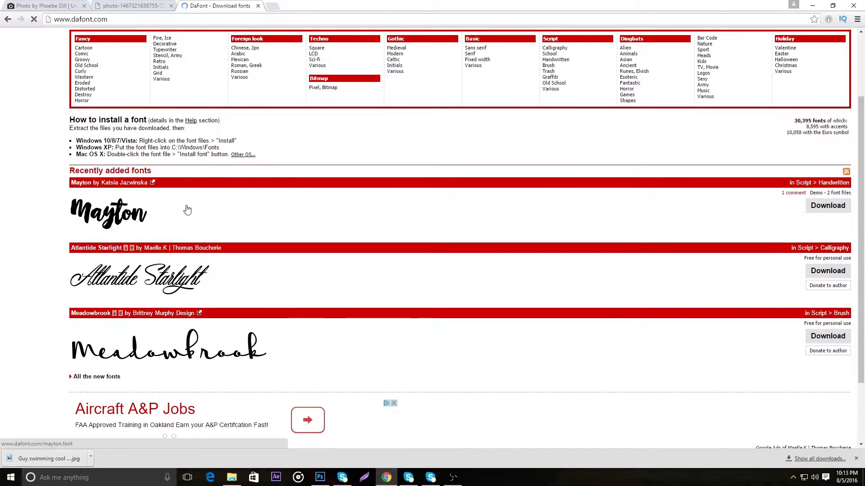
scroll(211, 226, "down", 5)
scroll(242, 256, "up", 5)
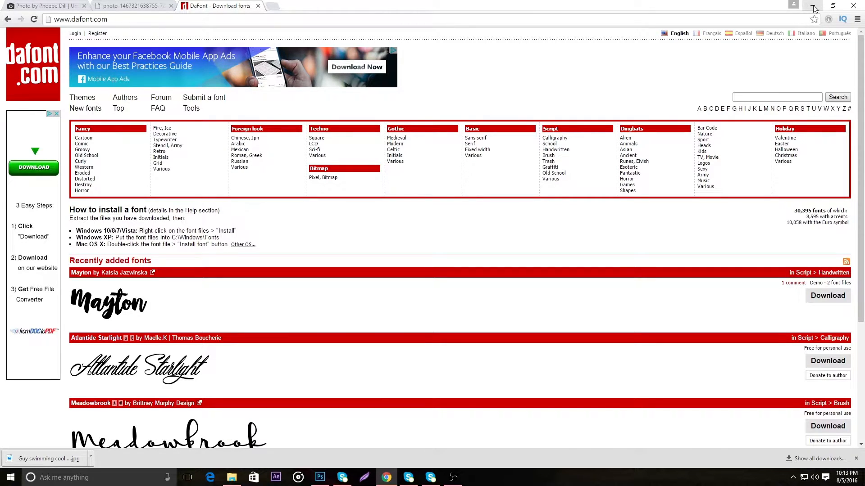
left_click(813, 6)
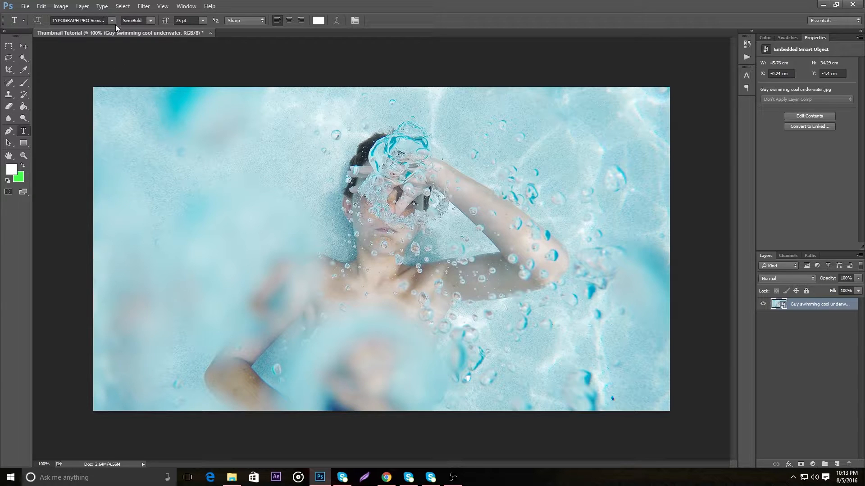
Add the text "HOW TO" at 100 pt in the upper-left area of the photo
left_click(118, 127)
left_click_drag(165, 142, 173, 177)
double_click(182, 20)
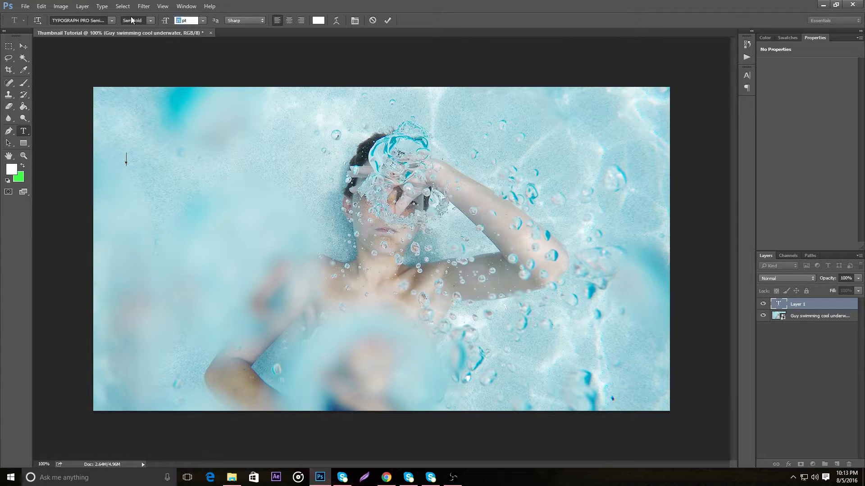
type("100")
key("Return")
type("HOW TO")
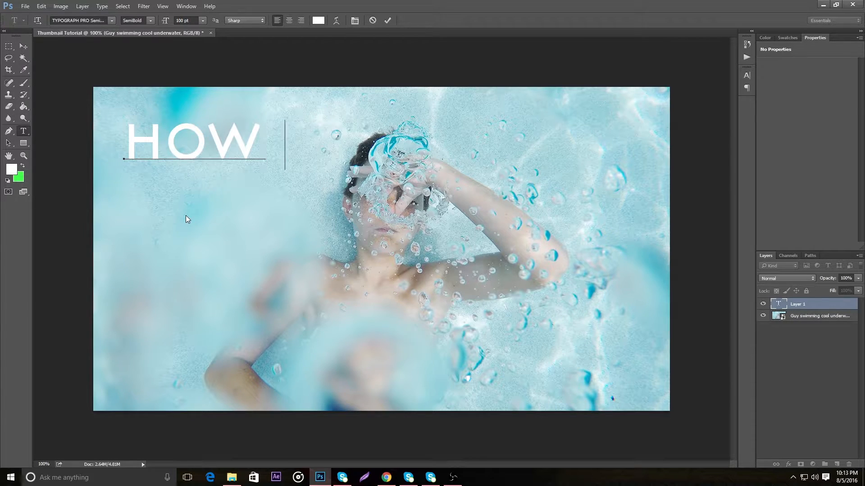
Set the font size of the "HOW TO" text to 150 pt
double_click(240, 138)
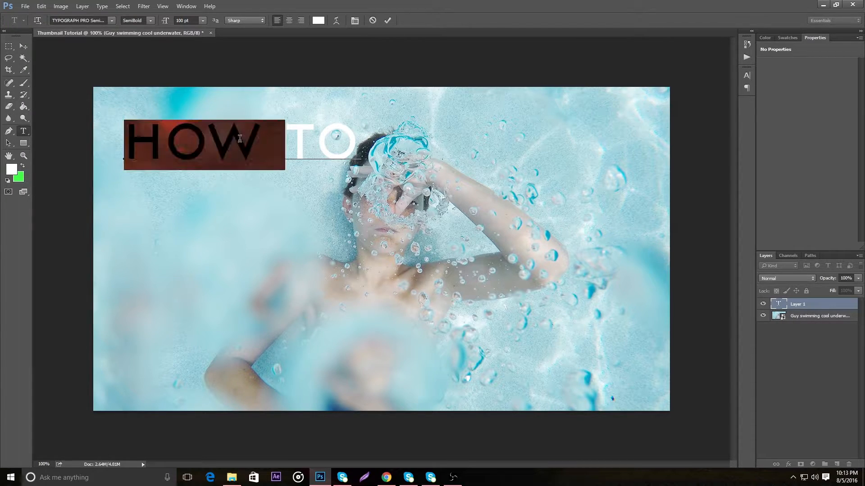
triple_click(291, 128)
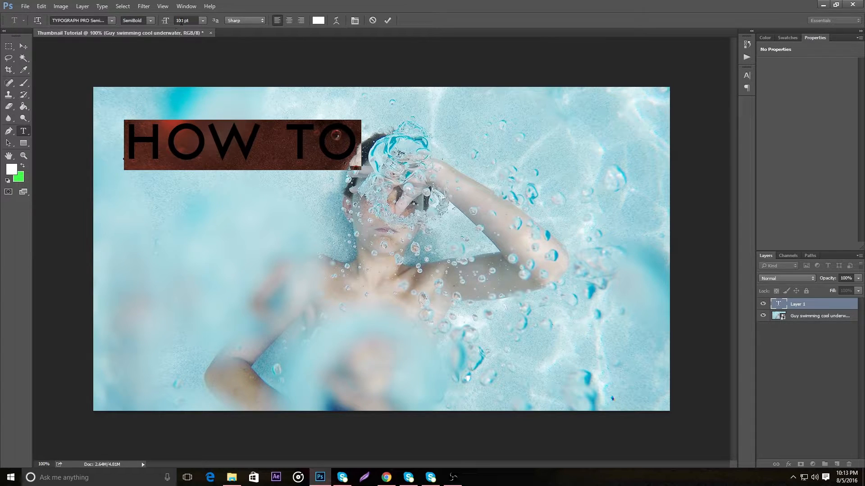
left_click_drag(186, 21, 171, 22)
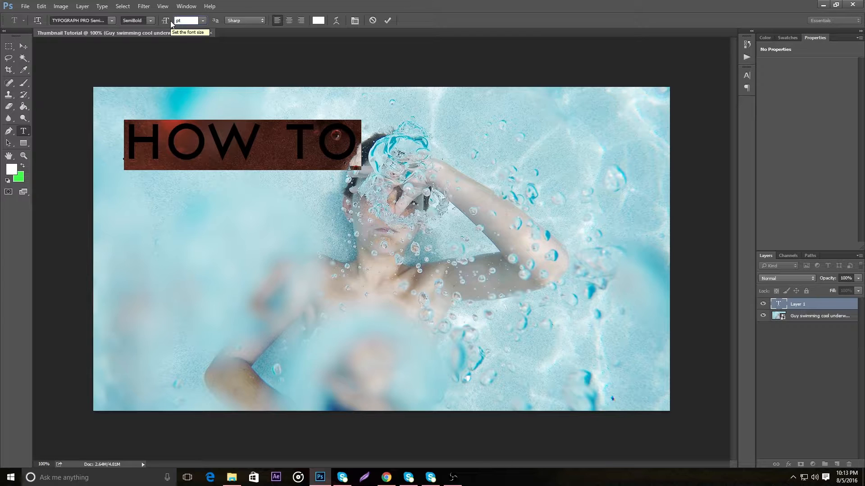
type("150")
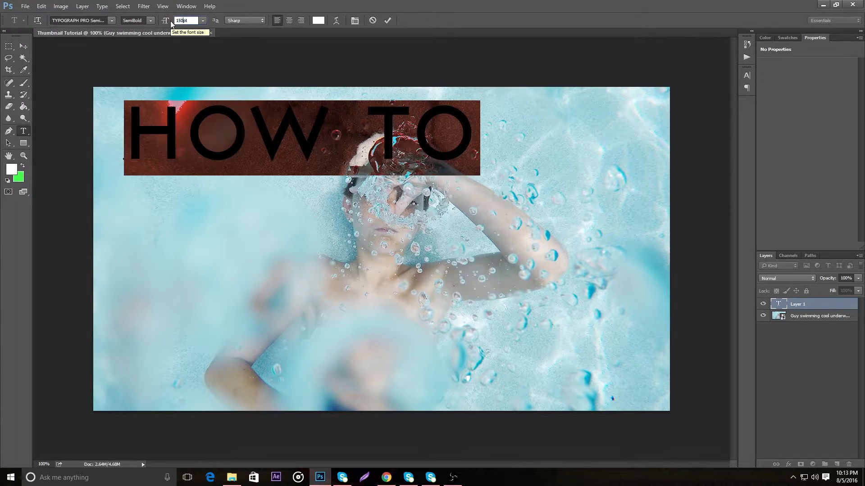
left_click(385, 132)
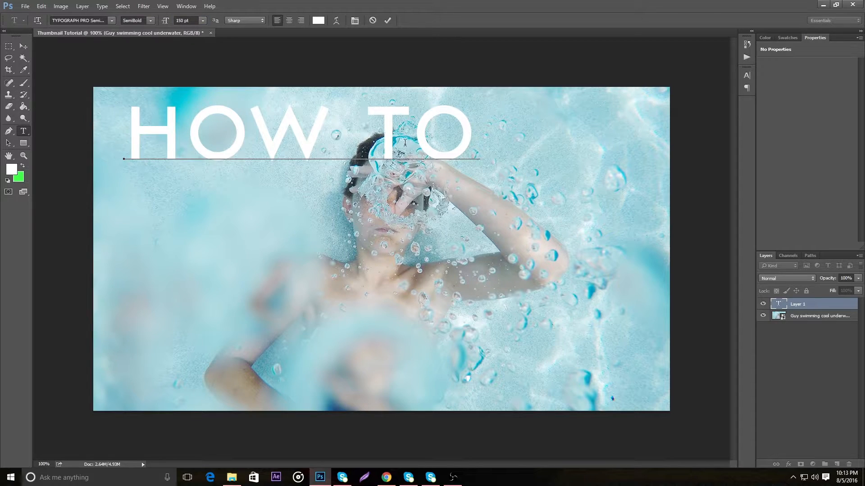
Change the font style of the "HOW TO" text to Light and commit the edit
double_click(188, 120)
left_click(150, 21)
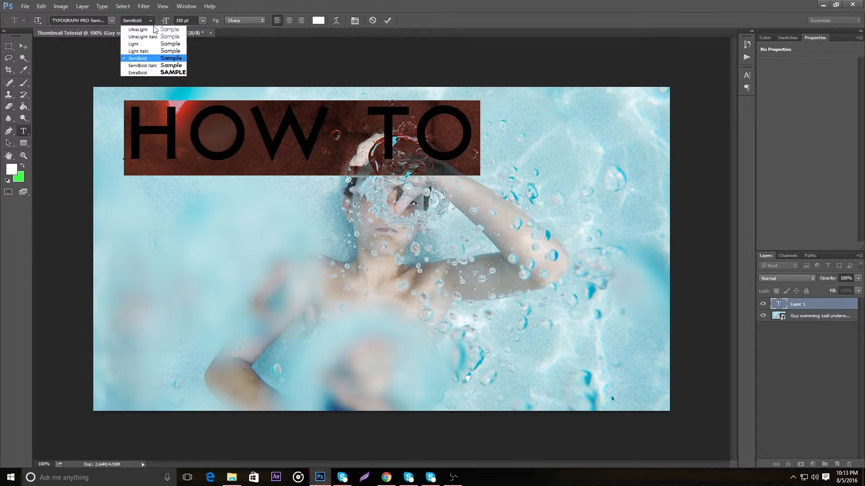
left_click(135, 31)
left_click(302, 133)
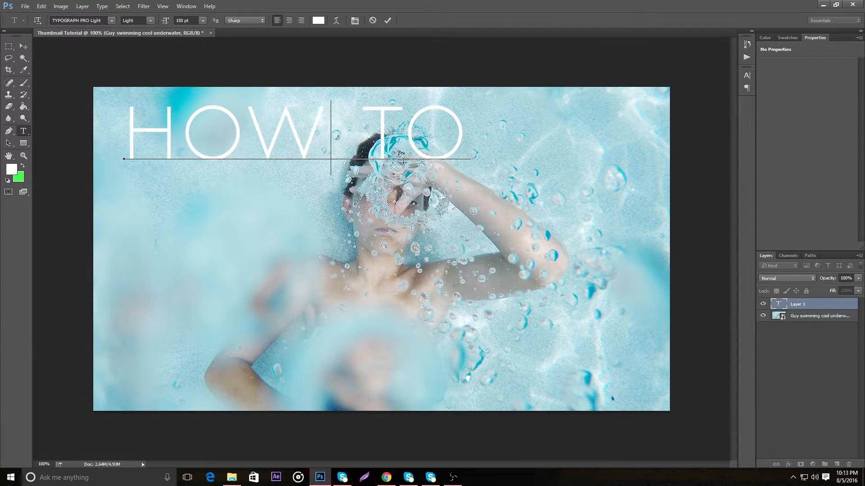
left_click(23, 46)
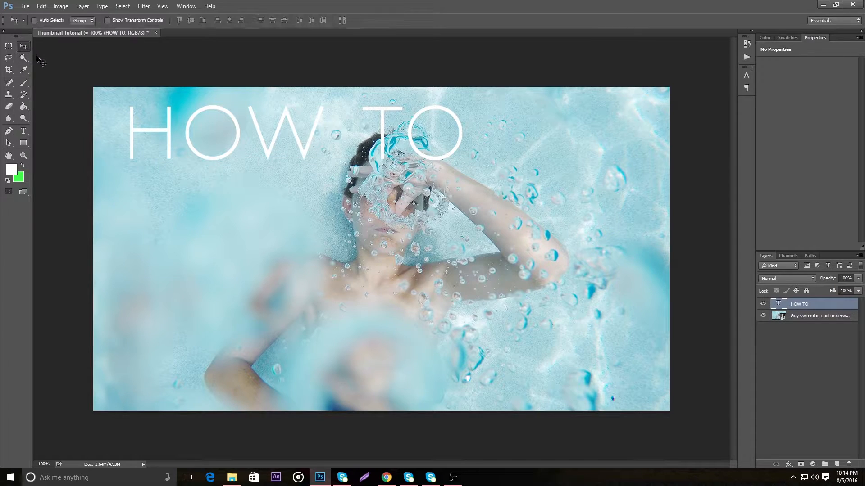
Try the TYPOGRAPH PRO UltraLight font on the "HOW TO" text, and set its style back to Light
left_click(25, 131)
left_click(112, 20)
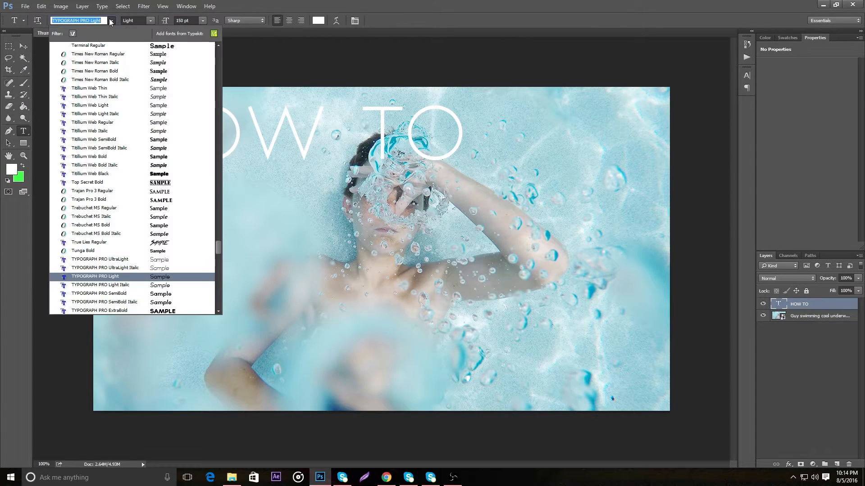
scroll(201, 205, "down", 2)
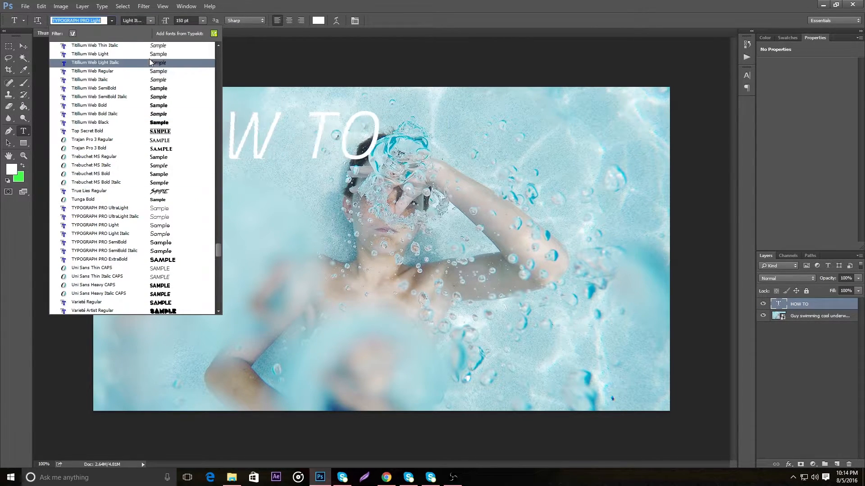
left_click(160, 211)
left_click(151, 20)
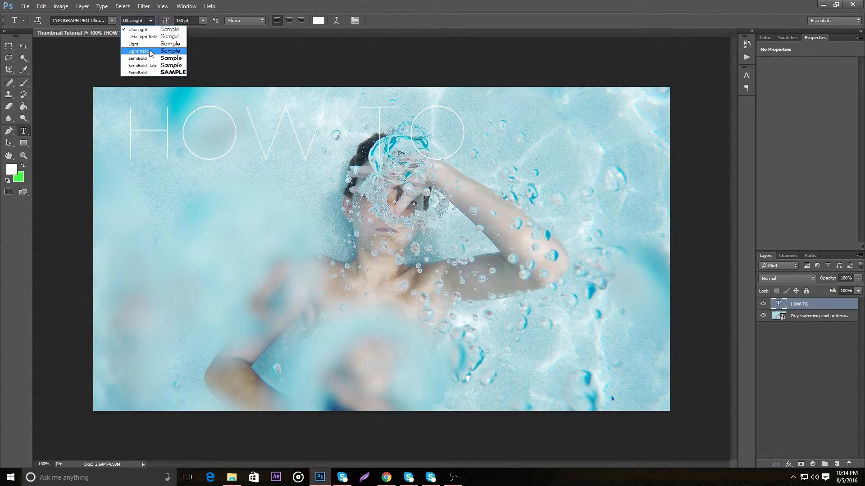
left_click(152, 44)
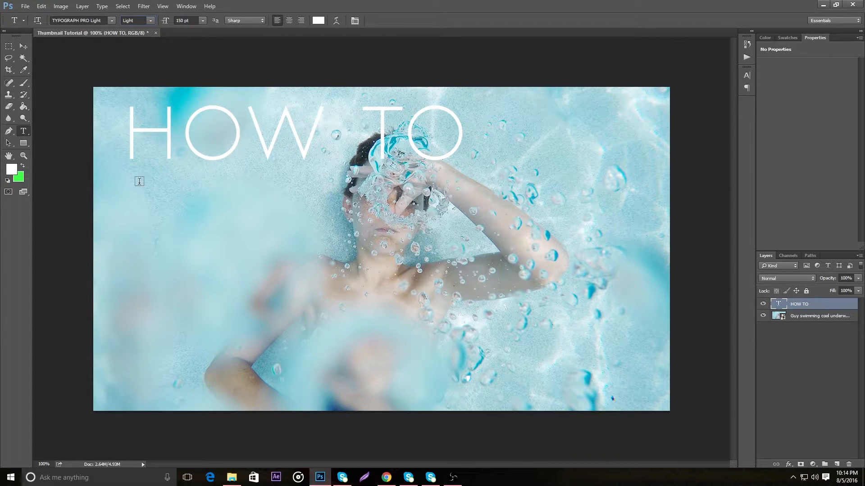
Start a new text layer below "HOW TO" and set its font to Pricedown Black
left_click(129, 223)
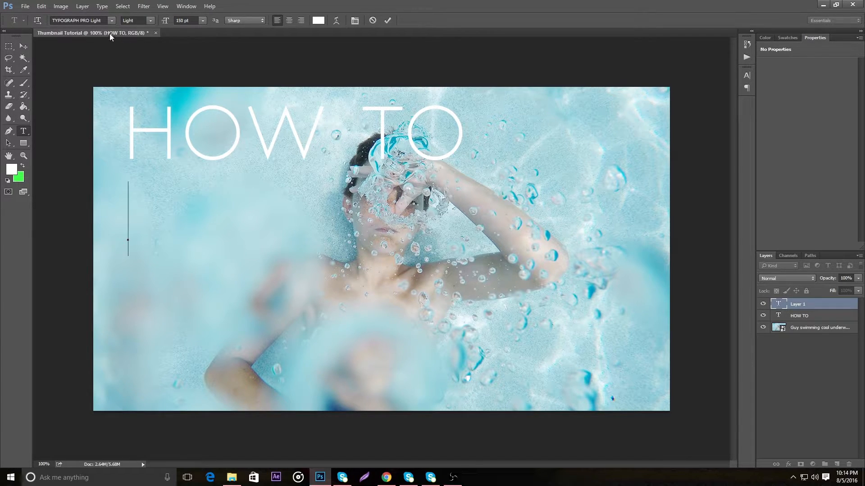
left_click(111, 21)
scroll(135, 210, "up", 7)
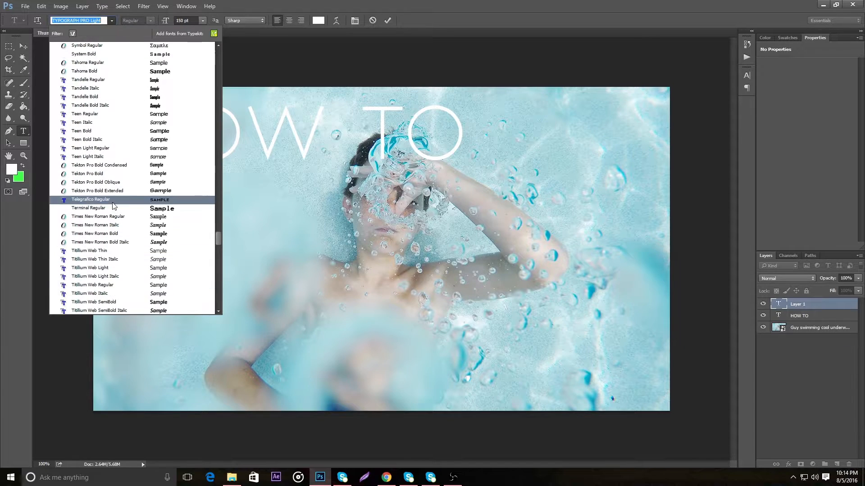
scroll(112, 199, "up", 4)
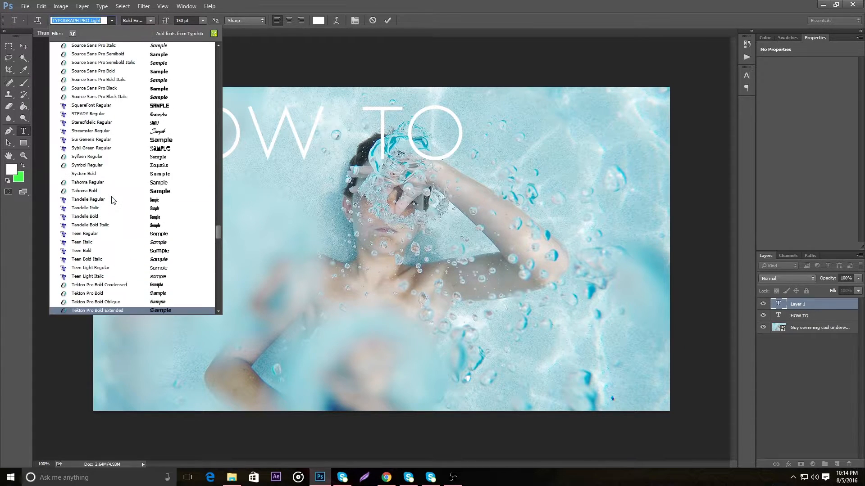
scroll(130, 166, "up", 9)
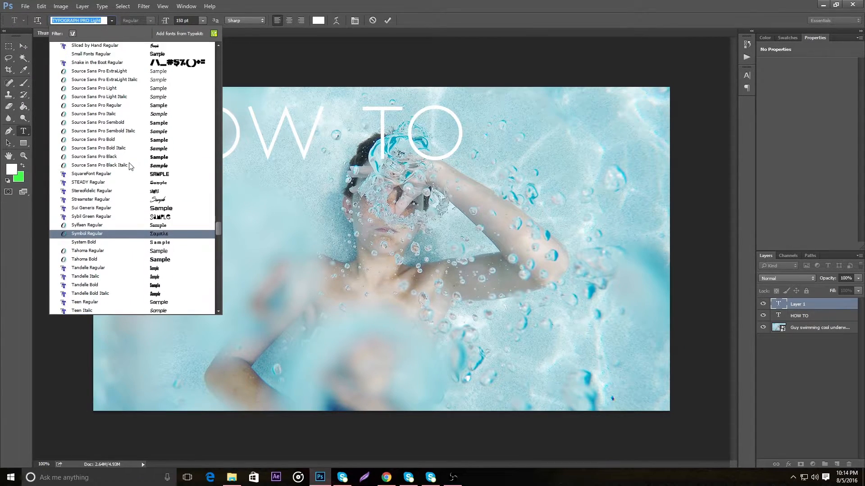
scroll(160, 167, "up", 13)
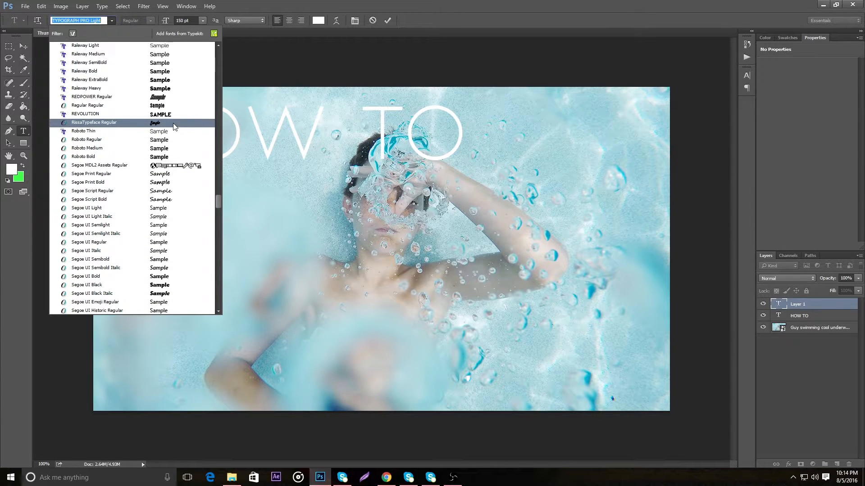
scroll(173, 127, "up", 4)
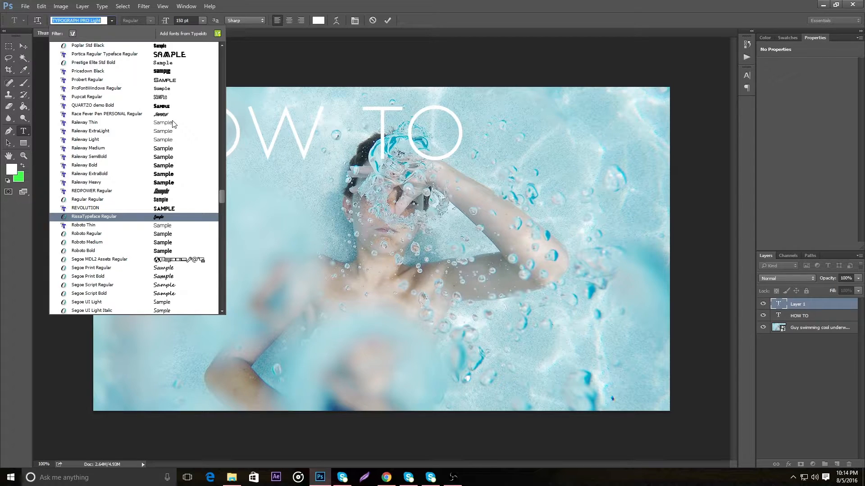
left_click(154, 72)
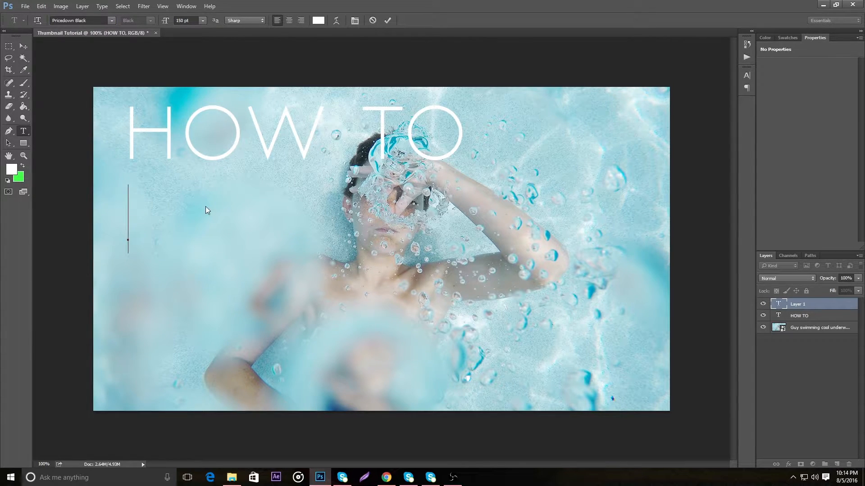
Enter "AmAZING" with only the m in lowercase as the second title line, and commit the text
type("AM ZA")
key("BackSpace")
key("BackSpace")
type("A")
type("ZING")
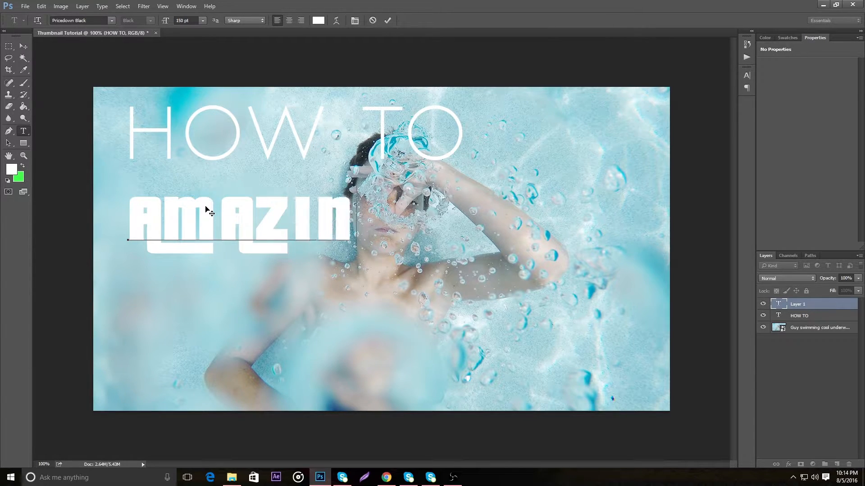
key("BackSpace")
key("BackSpace")
key("BackSpace")
key("BackSpace")
key("BackSpace")
key("BackSpace")
key("BackSpace")
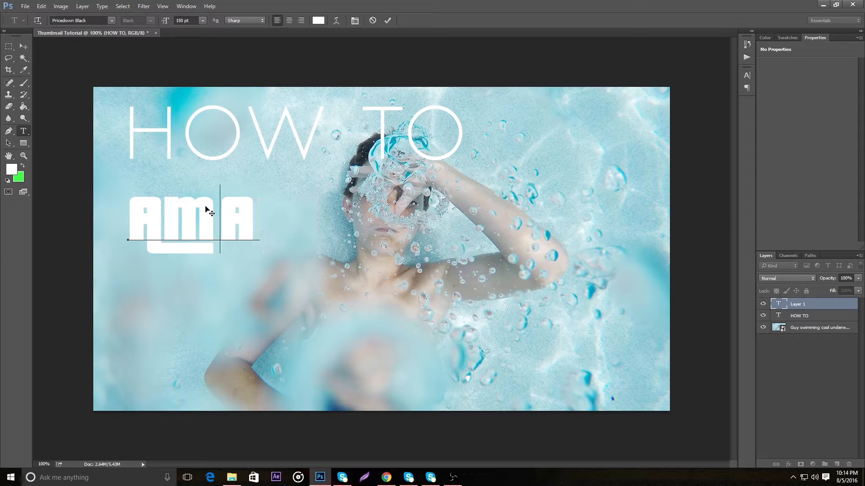
type("Mazio")
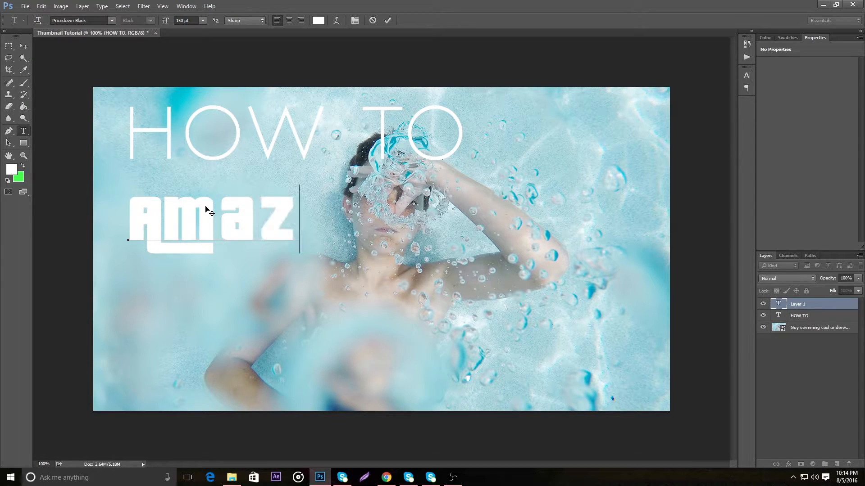
type("g")
key("BackSpace")
key("BackSpace")
key("BackSpace")
key("BackSpace")
key("BackSpace")
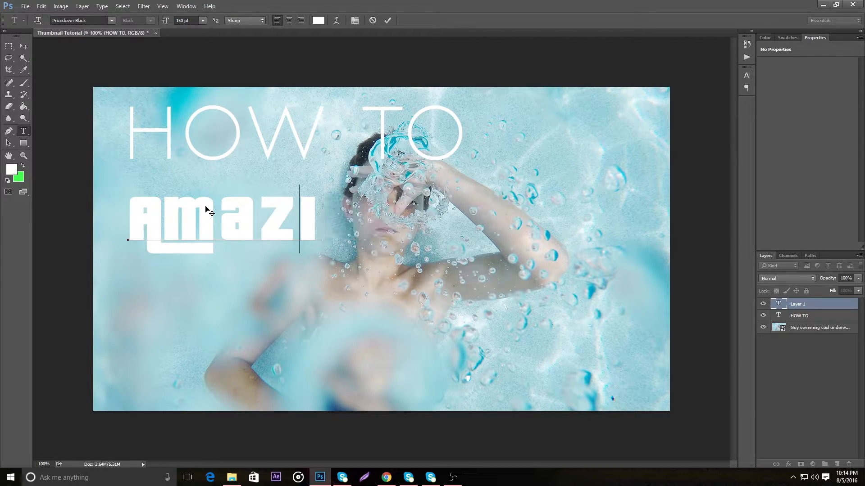
type("An")
key("BackSpace")
type("zing")
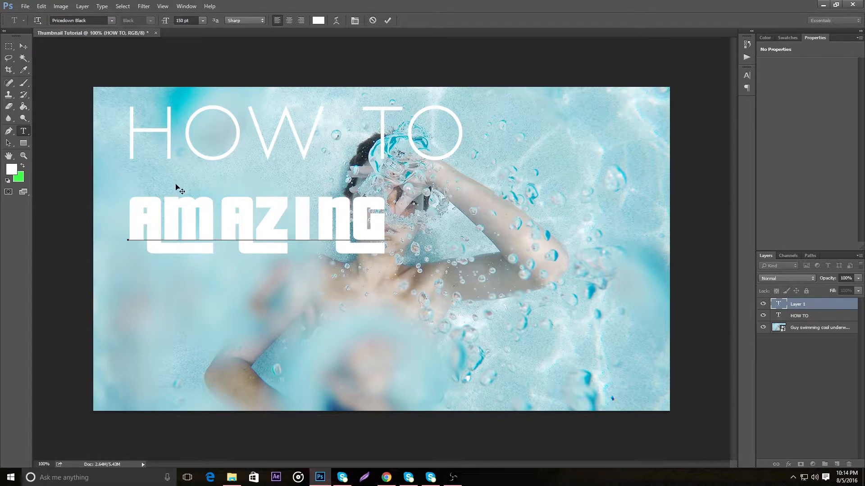
left_click(26, 45)
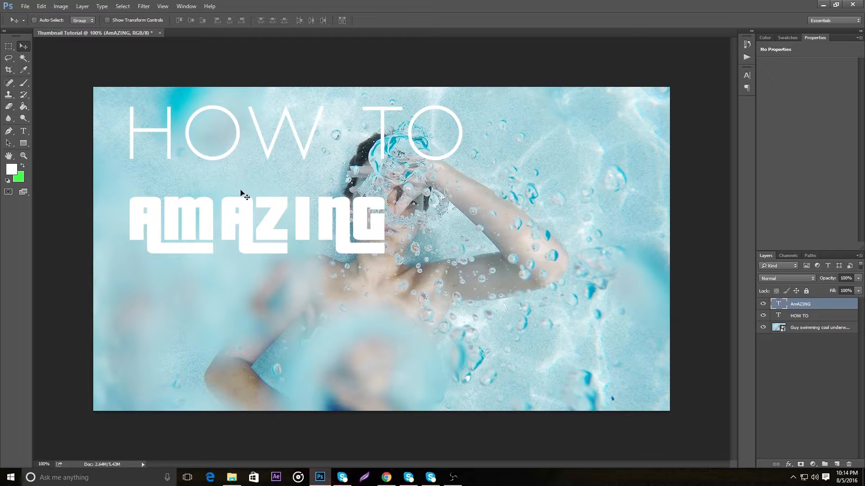
Move the "AmAZING" text about 45 px up, closer beneath "HOW TO", with Free Transform and commit it
key("ctrl")
key("ctrl+t")
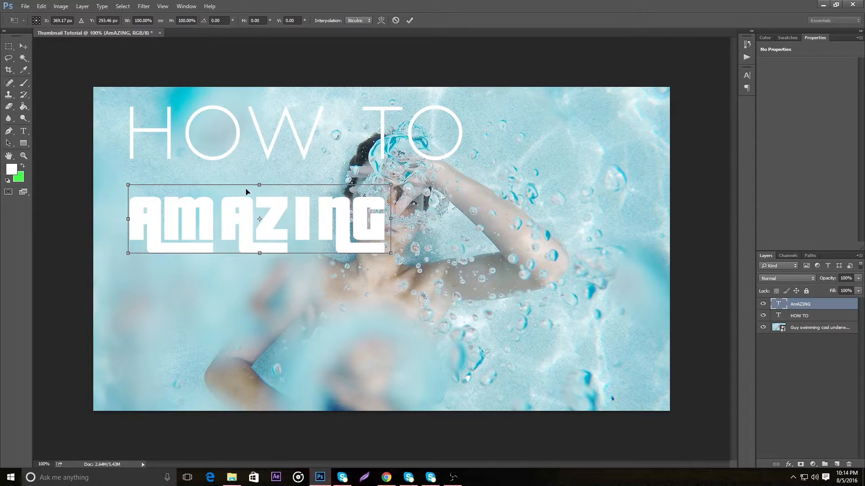
left_click_drag(185, 224, 187, 203)
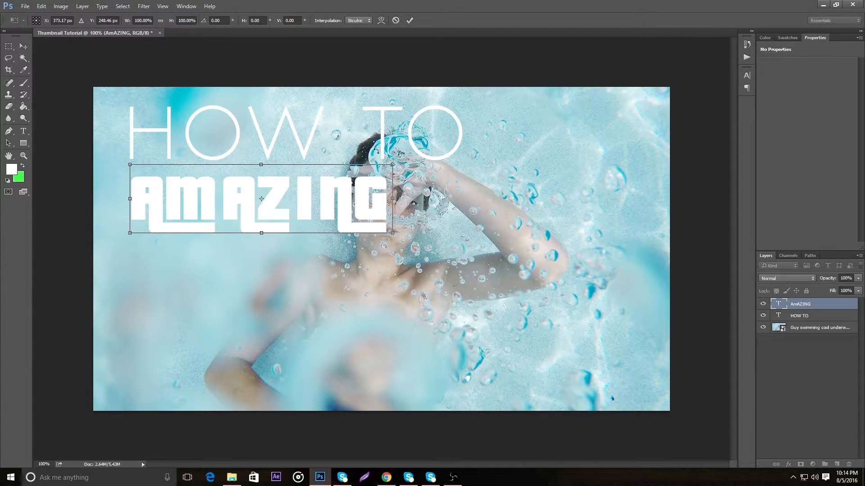
left_click(409, 21)
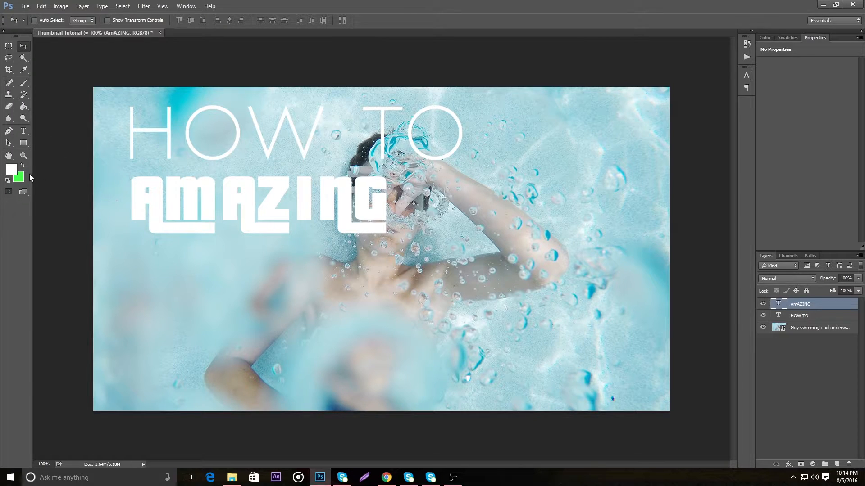
Set the font size of the "AmAZING" text to 200 pt and commit the edit
left_click(24, 130)
double_click(214, 192)
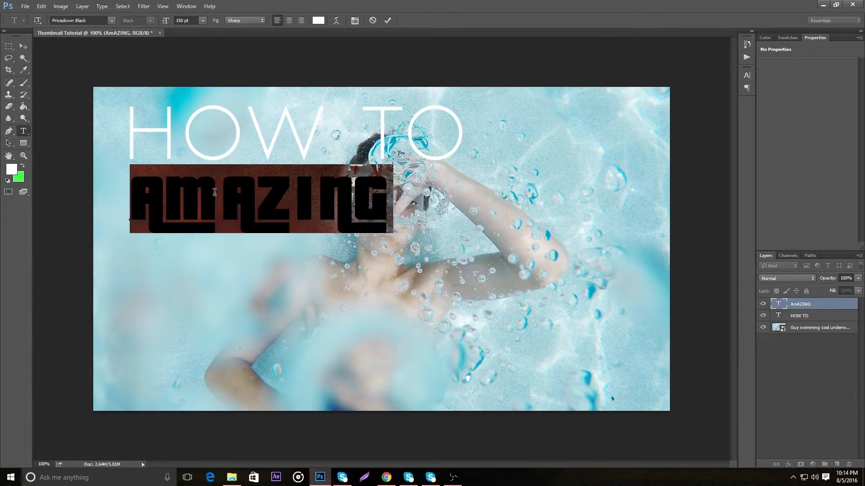
left_click(185, 21)
type("200")
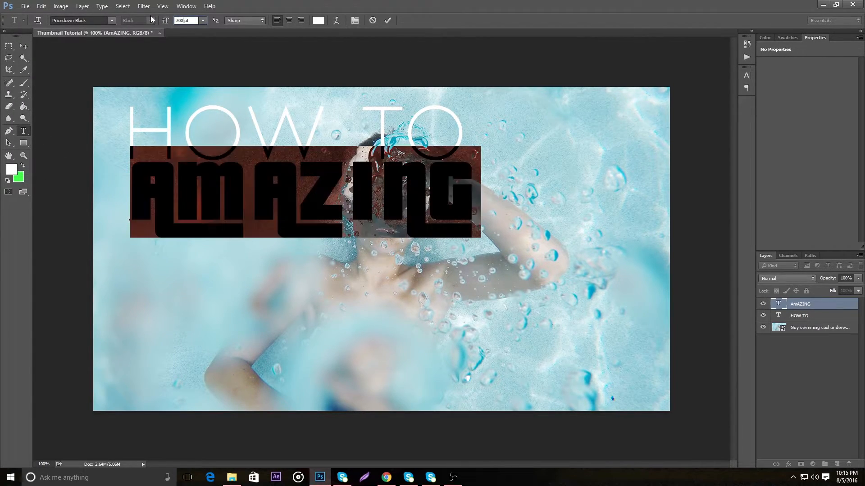
left_click(24, 46)
Move the "AmAZING" text down clear of "HOW TO" and scale it proportionally to about 97% to match the width of the line above
left_click_drag(361, 220, 357, 234)
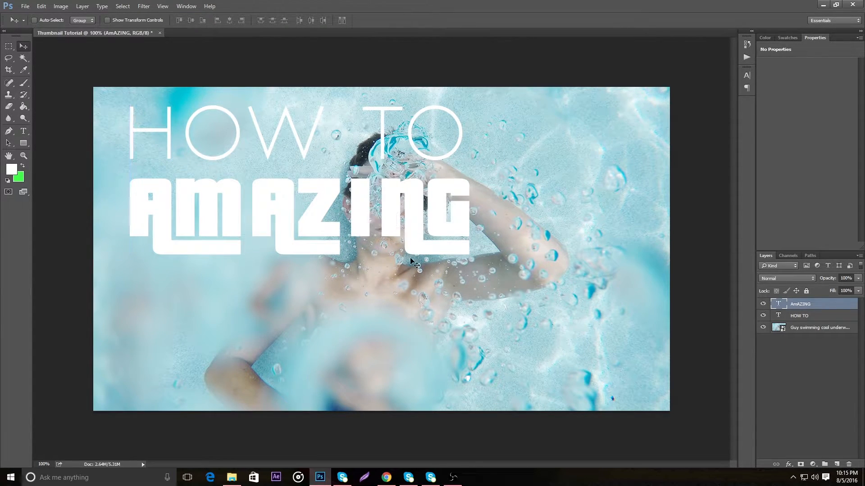
key("ctrl")
key("ctrl+t")
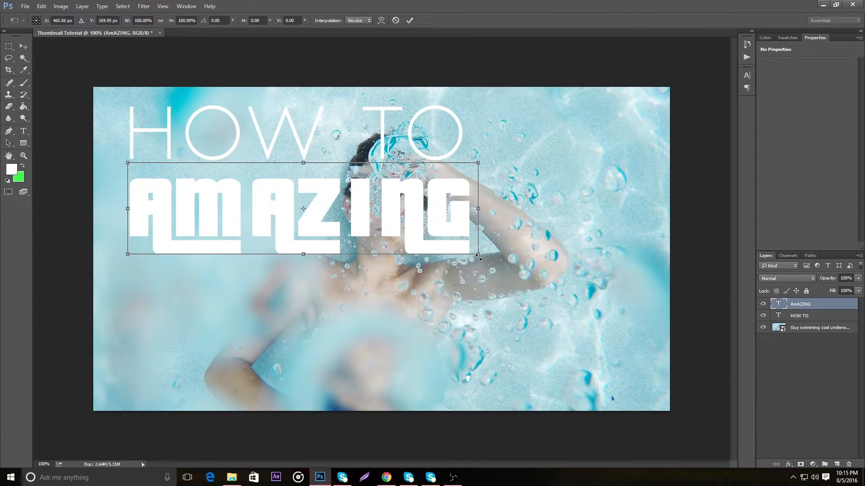
mouse_move(478, 256)
left_mouse_down()
mouse_move(428, 237)
mouse_move(473, 246)
mouse_move(443, 241)
mouse_move(470, 251)
mouse_move(451, 239)
mouse_move(471, 249)
mouse_move(463, 247)
left_mouse_up()
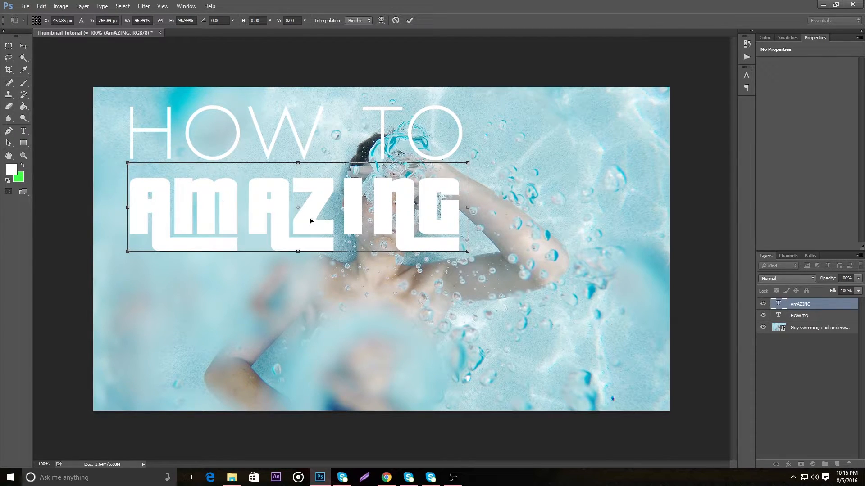
Nudge the "AmAZING" text up about 9 px, closer beneath "HOW TO", and commit the transform
key("Up")
key("Up")
key("Up")
key("Up")
key("Up")
key("Up")
key("Up")
key("Up")
key("Up")
key("Up")
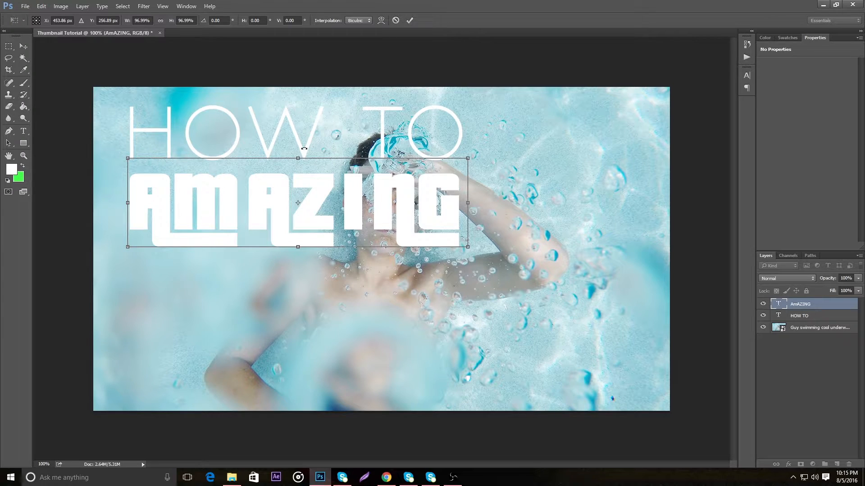
key("Down")
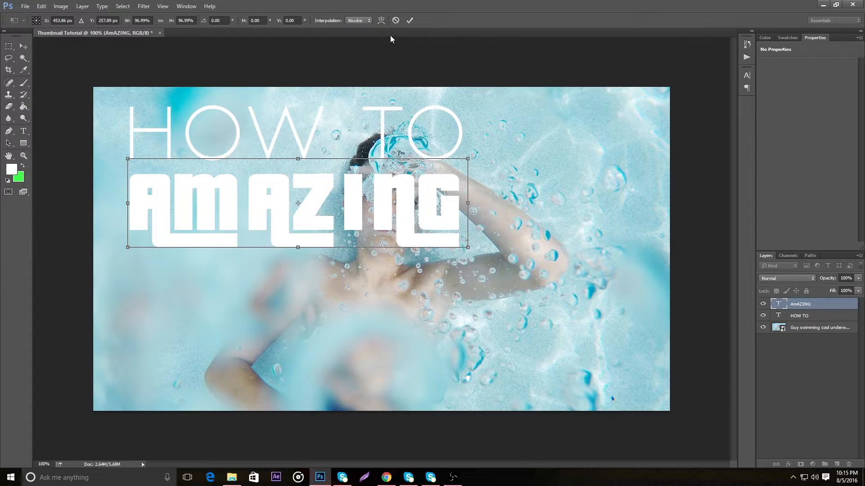
left_click(410, 22)
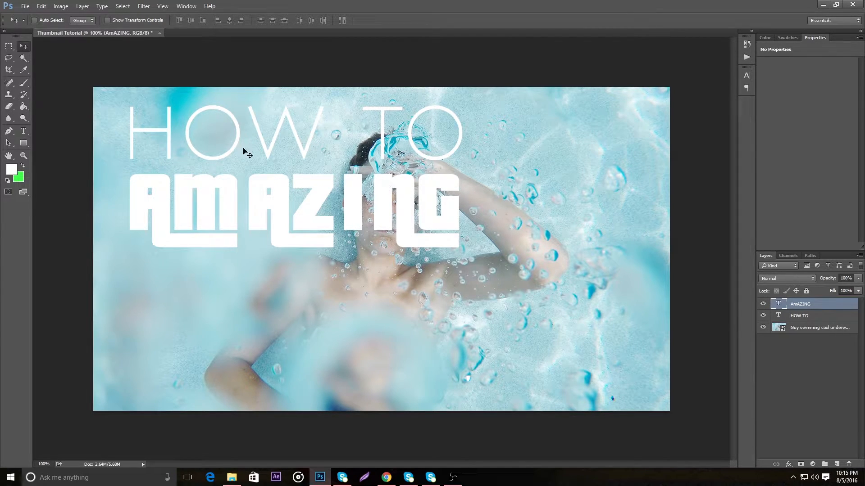
Start a new text line below "AmAZING" and set its font to Nexa Bold Regular
left_click(24, 131)
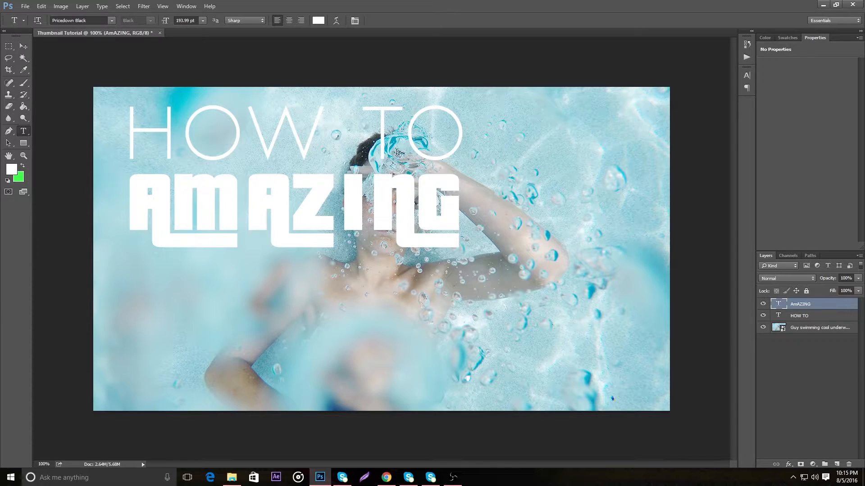
left_click(167, 345)
left_click_drag(276, 348, 241, 358)
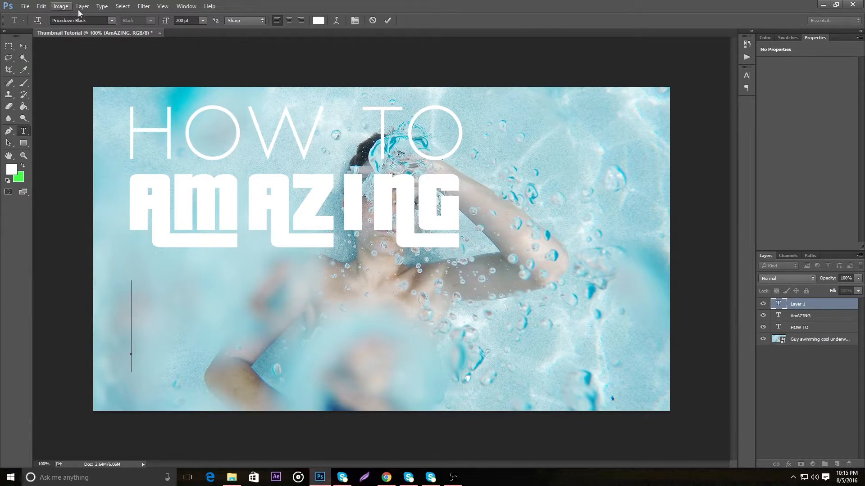
left_click(111, 21)
type("nexa")
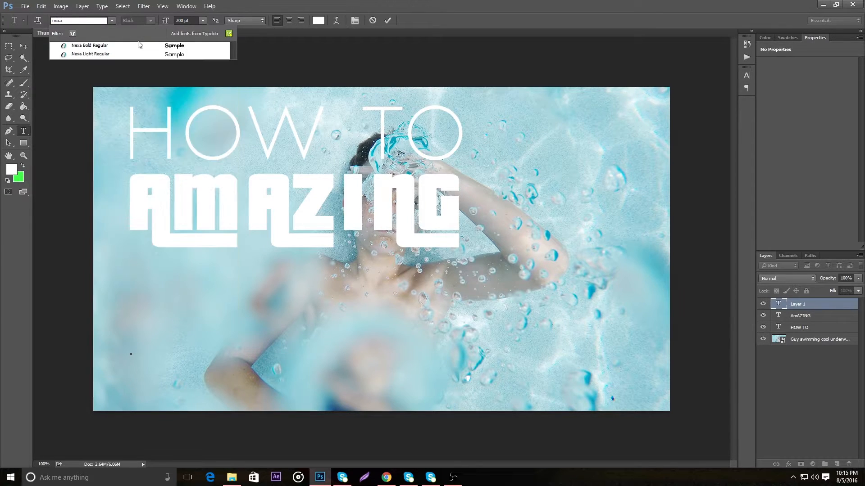
left_click(169, 45)
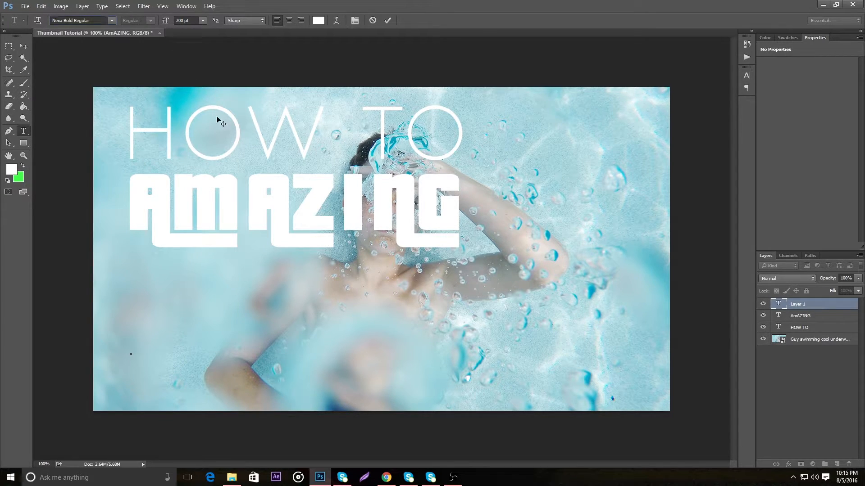
Enter "THUMBNAILS" in capitals as the third title line and commit the text
type("TH")
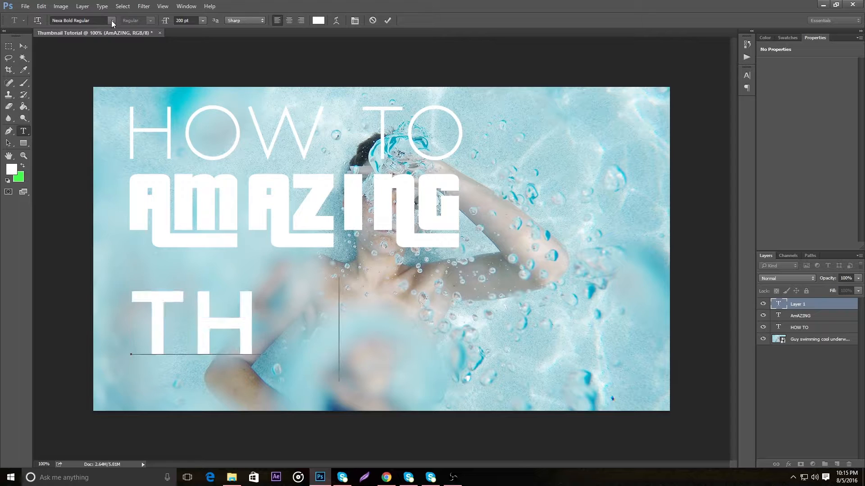
type("UMBNAUI")
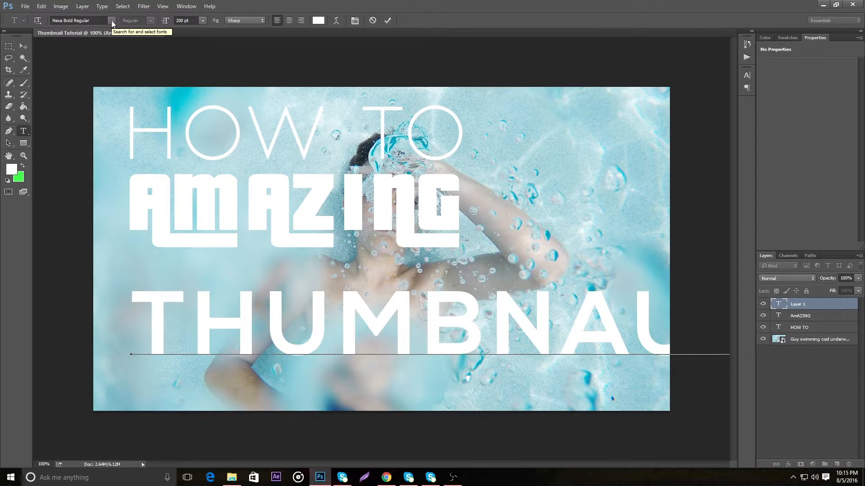
key("BackSpace")
type("IL")
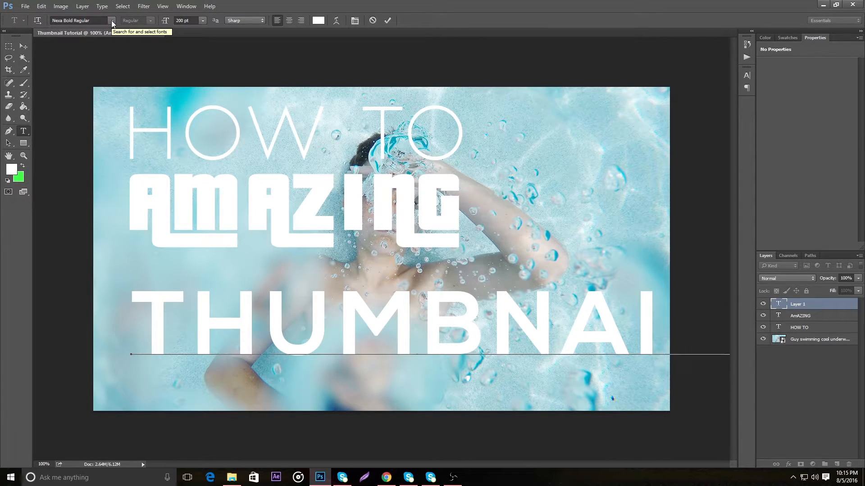
double_click(268, 306)
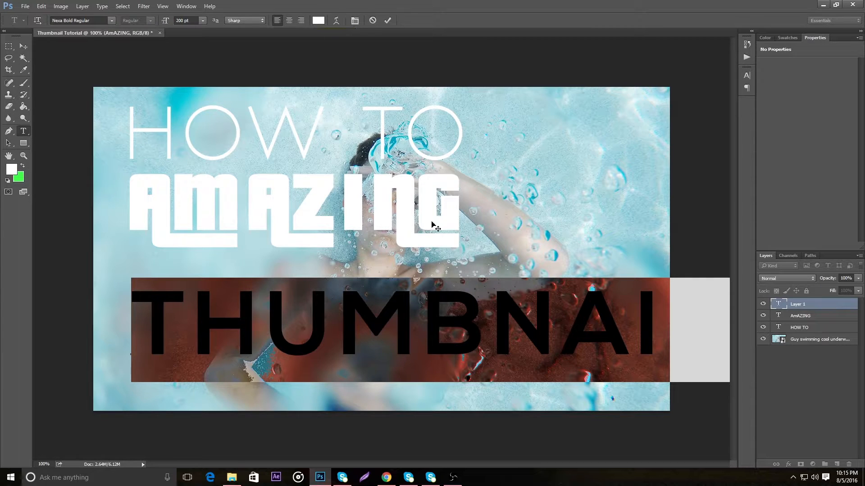
left_click(23, 48)
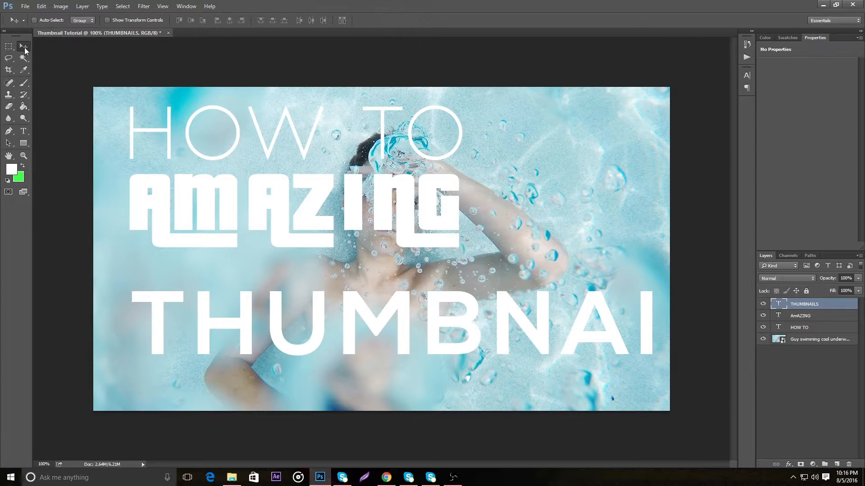
Scale the "THUMBNAILS" text proportionally to about 51% and place it beneath "AmAZING", matching that line's width, and commit the transform
key("ctrl+t")
left_click_drag(195, 326, 194, 305)
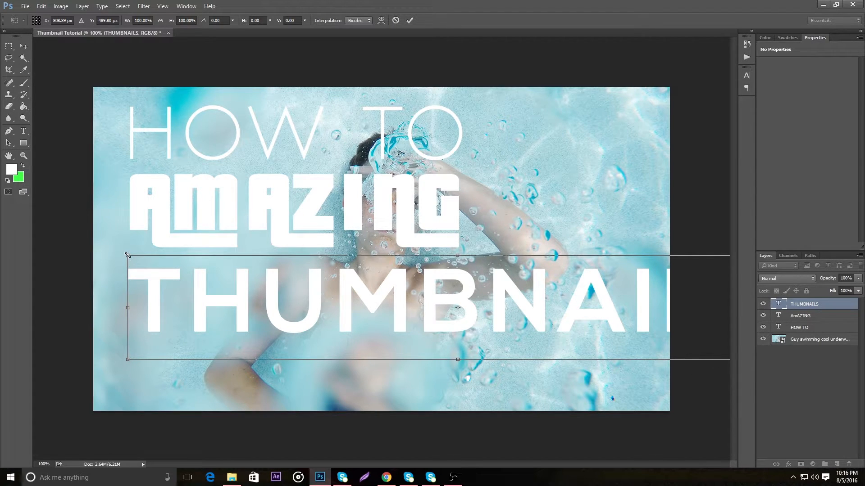
left_click_drag(129, 256, 559, 324)
left_click_drag(654, 346, 224, 280)
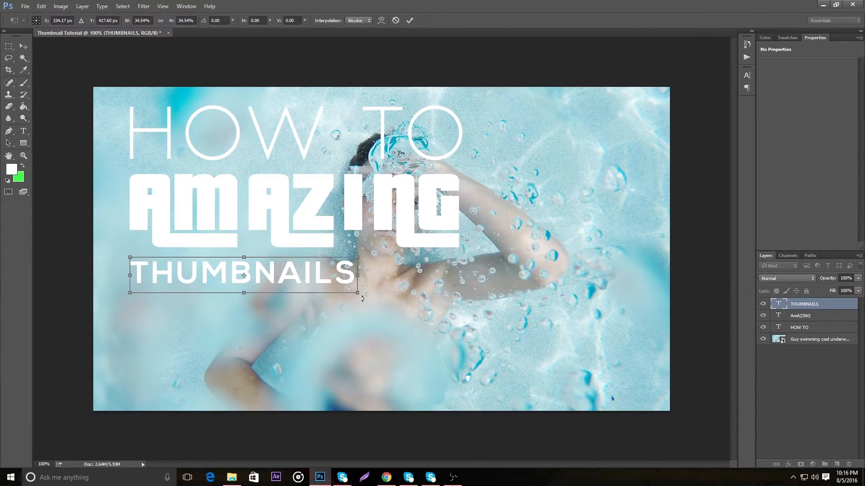
left_click_drag(359, 294, 459, 331)
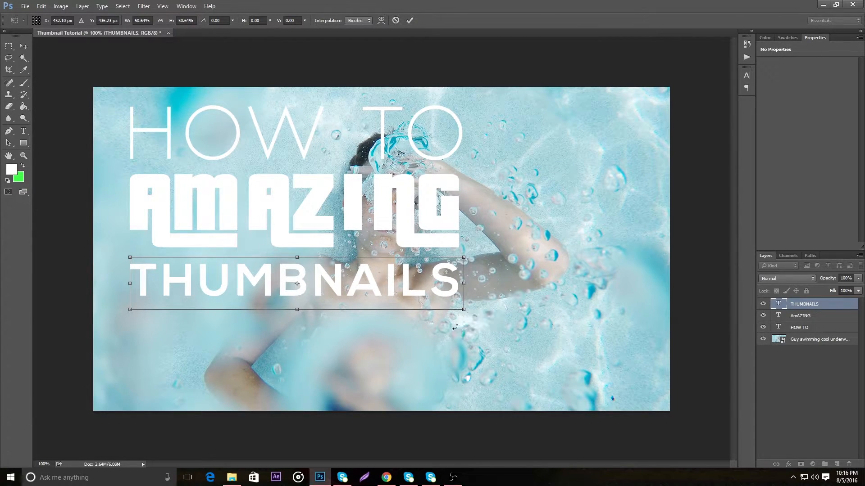
left_click(410, 21)
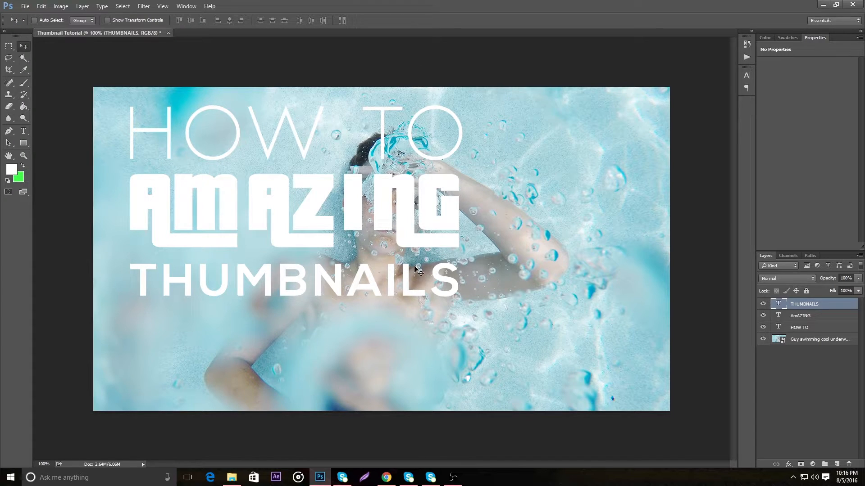
Nudge the "THUMBNAILS" text up closer to "AmAZING" and scale it proportionally to about 100.6%, dismissing the desktop notification
key("Up")
key("Up")
key("Up")
key("Up")
key("Up")
key("Up")
key("Up")
key("Up")
key("Up")
key("Up")
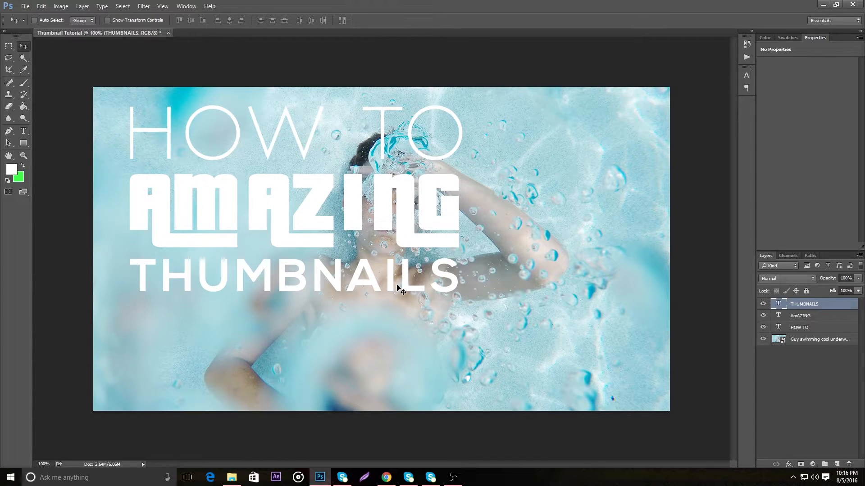
key("ctrl+t")
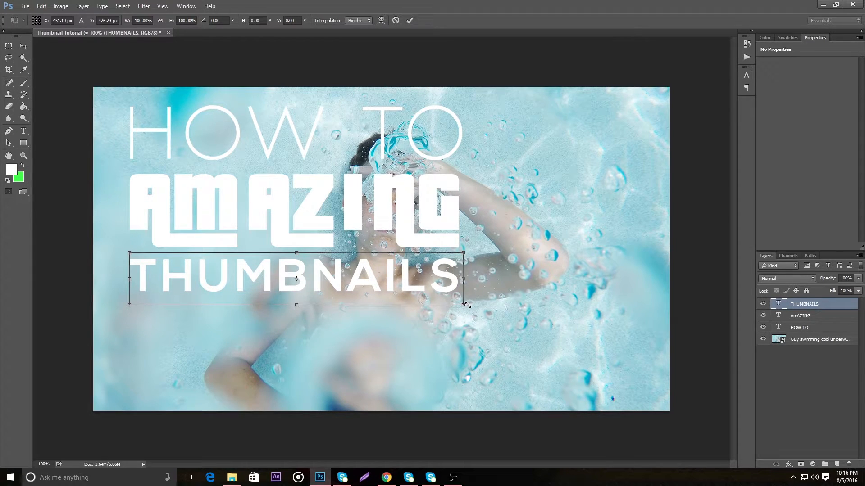
left_click_drag(464, 305, 466, 306)
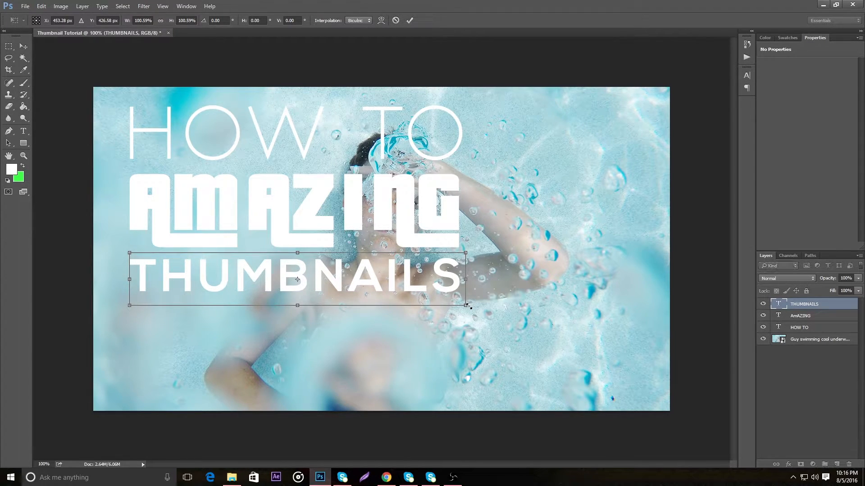
left_click(409, 20)
key("Up")
key("Up")
key("Up")
key("Up")
key("Up")
key("Up")
key("Up")
key("Up")
key("Up")
key("Up")
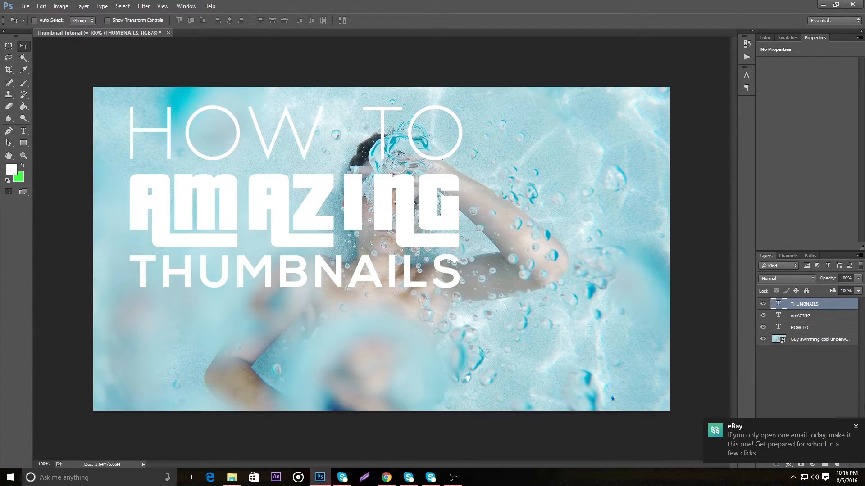
left_click(855, 426)
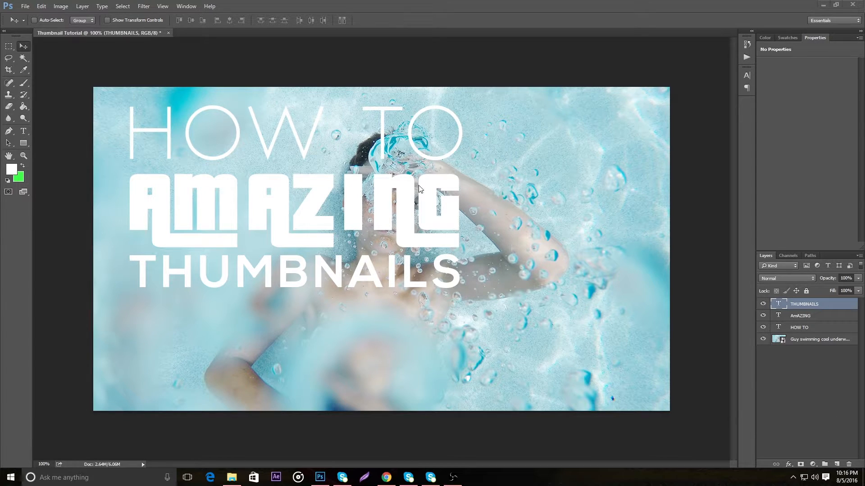
Select all three title text layers and rotate them together about 5.3° counter-clockwise with Free Transform, shifting them slightly down
left_click(831, 328)
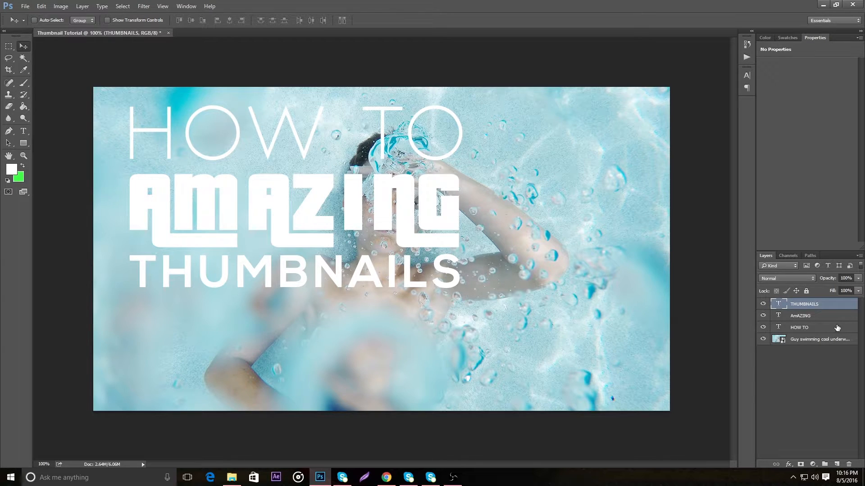
left_click(837, 327, "shift")
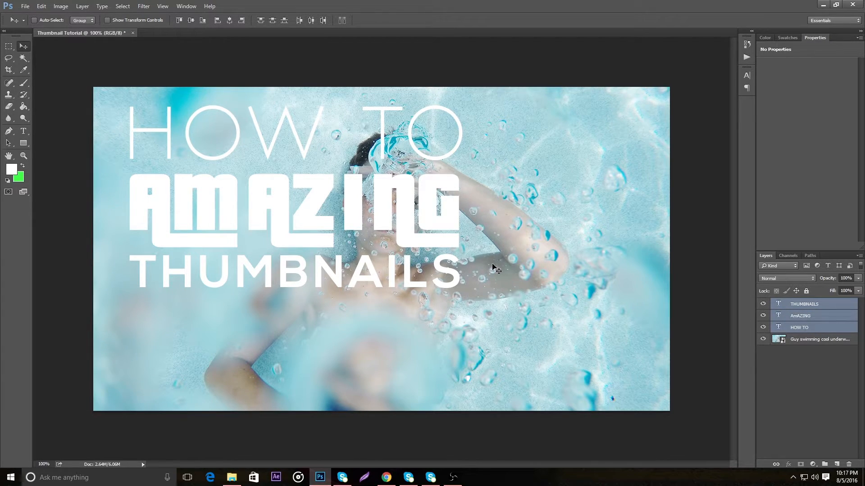
key("ctrl")
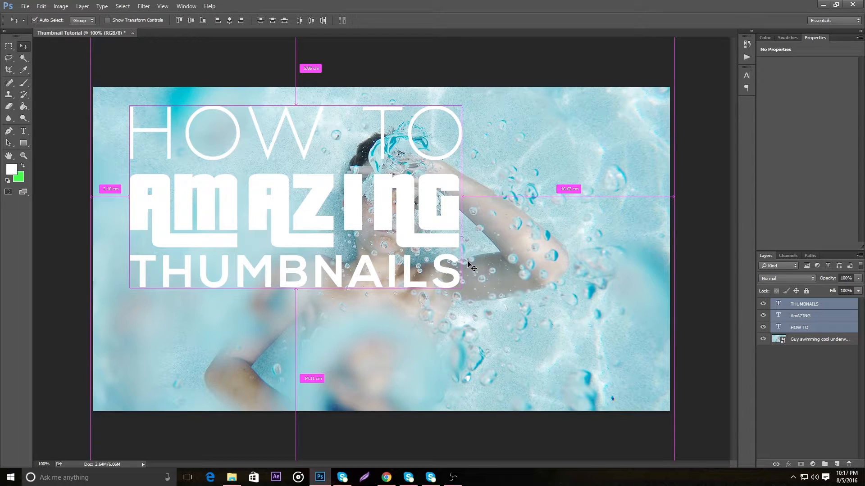
key("ctrl+t")
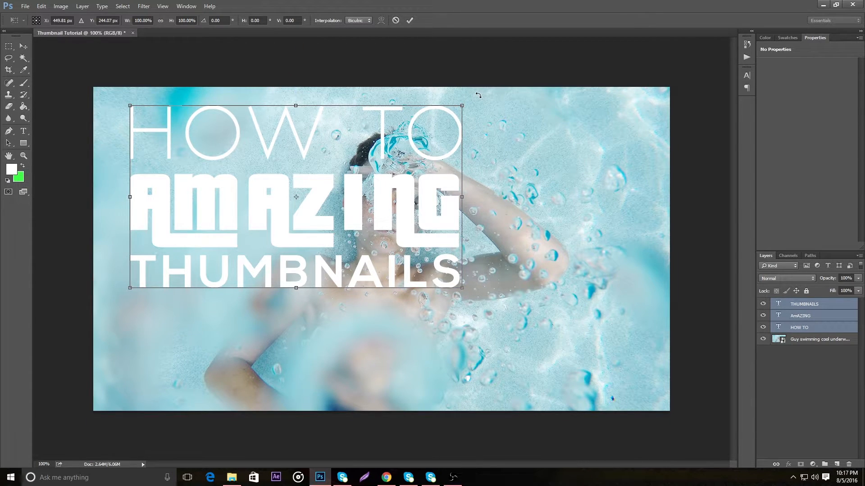
left_click_drag(478, 95, 470, 72)
left_click_drag(386, 131, 386, 154)
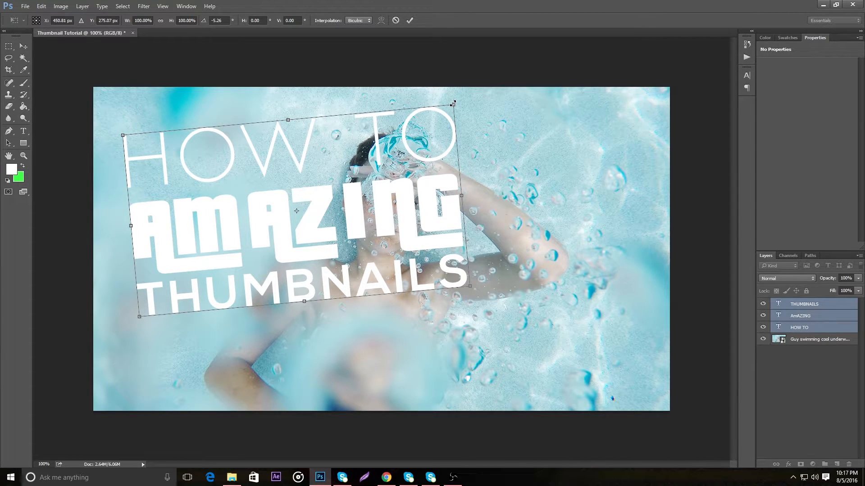
Scale the three title lines together to about 100.7%, commit the transform, and fine-tune their position on the left half of the canvas
left_click_drag(454, 102, 456, 102)
left_click_drag(456, 103, 454, 104)
left_click_drag(364, 199, 352, 175)
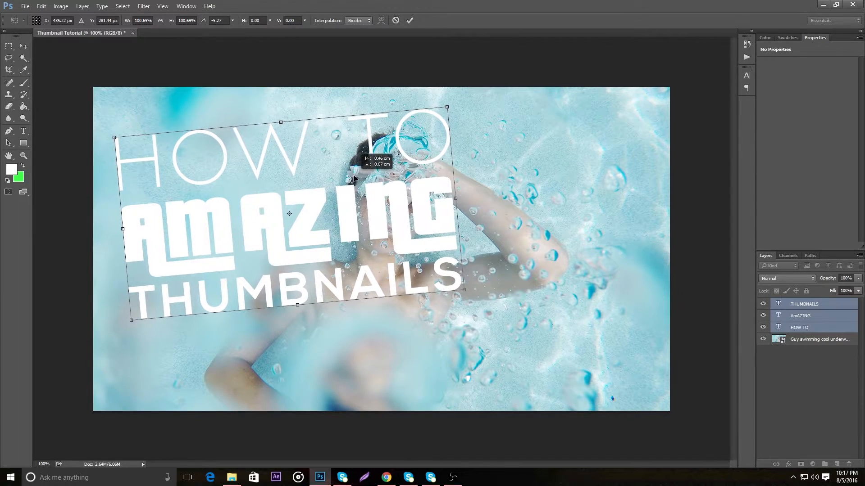
left_click(411, 21)
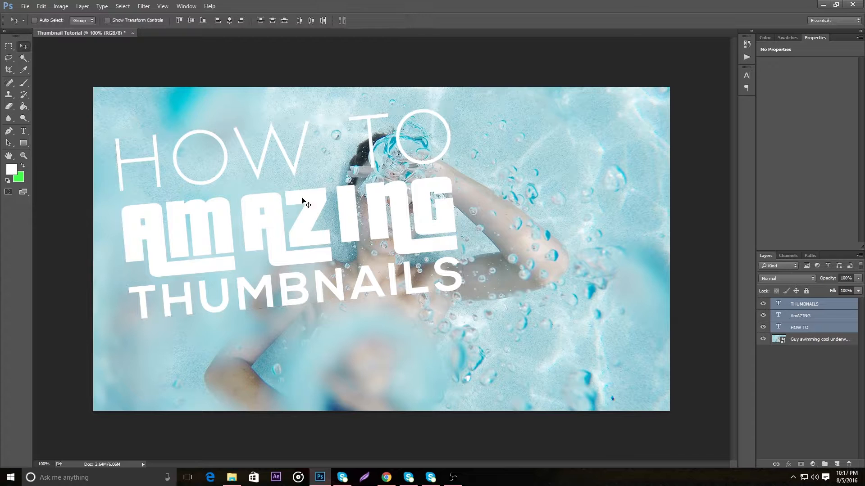
left_click_drag(300, 213, 322, 224)
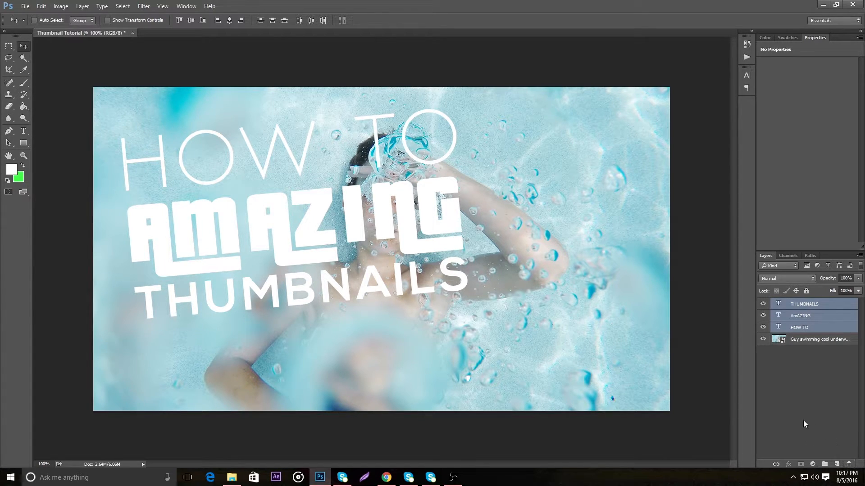
Add a new layer above the title text and set the foreground color to cyan 00f0ff for the Brush tool
left_click(836, 464)
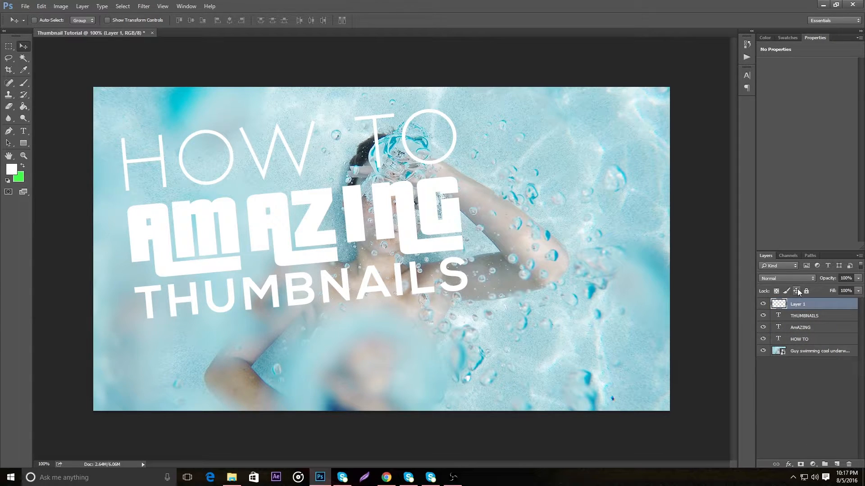
left_click(28, 84)
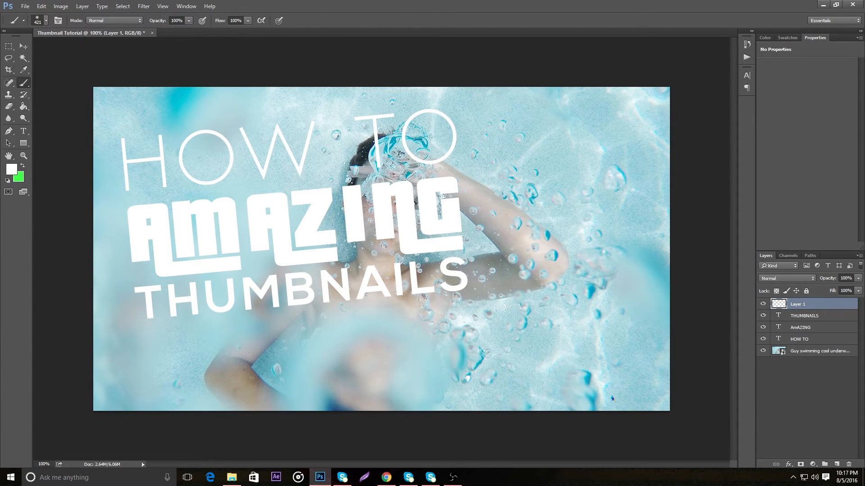
left_click(12, 169)
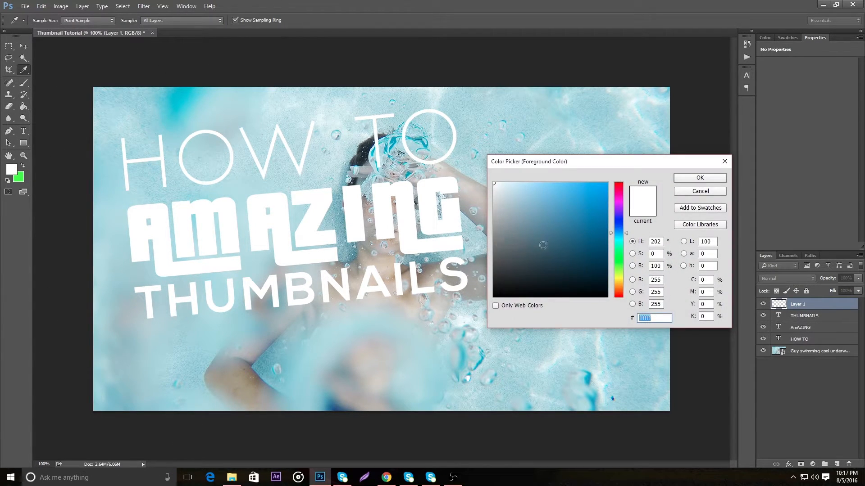
left_click(619, 239)
left_click(605, 186)
left_click_drag(605, 186, 608, 182)
left_click_drag(658, 320, 613, 319)
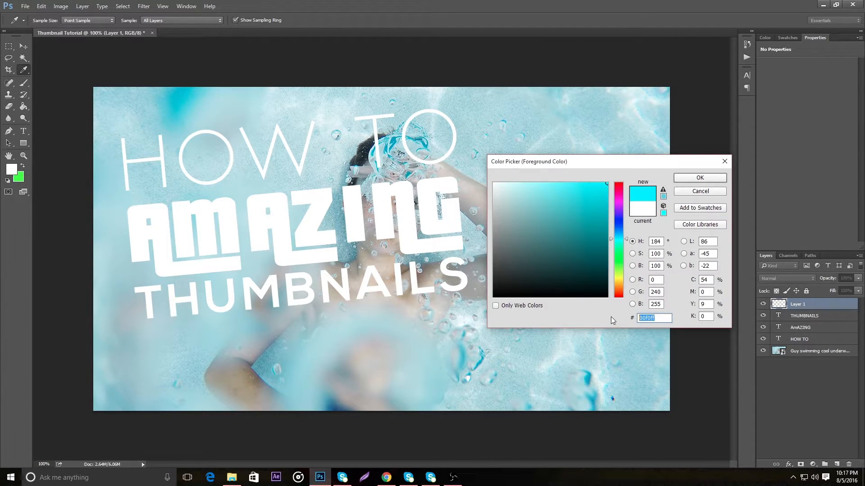
left_click(700, 178)
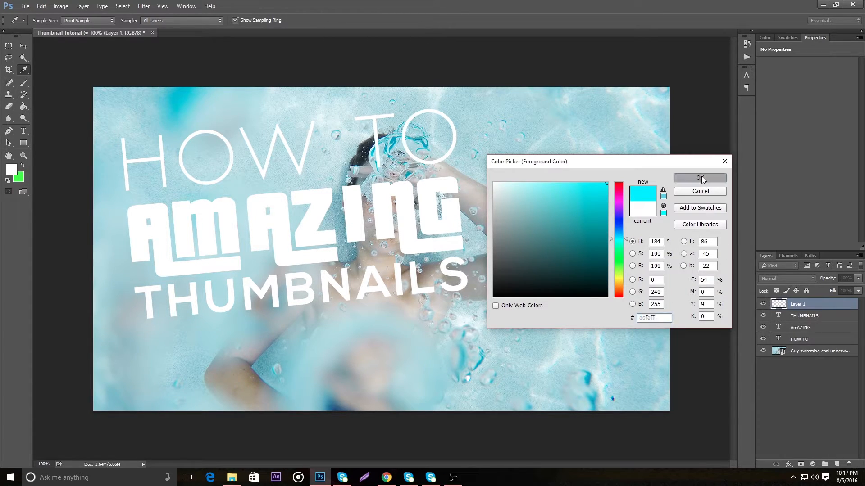
Paint a soft cyan border around all edges of the canvas on the new layer with the 421 px brush
key("b")
mouse_move(95, 398)
left_mouse_down()
mouse_move(168, 396)
mouse_move(264, 425)
mouse_move(450, 417)
mouse_move(540, 440)
mouse_move(656, 386)
mouse_move(695, 251)
mouse_move(685, 77)
mouse_move(500, 58)
mouse_move(203, 54)
mouse_move(108, 59)
mouse_move(72, 81)
left_mouse_up()
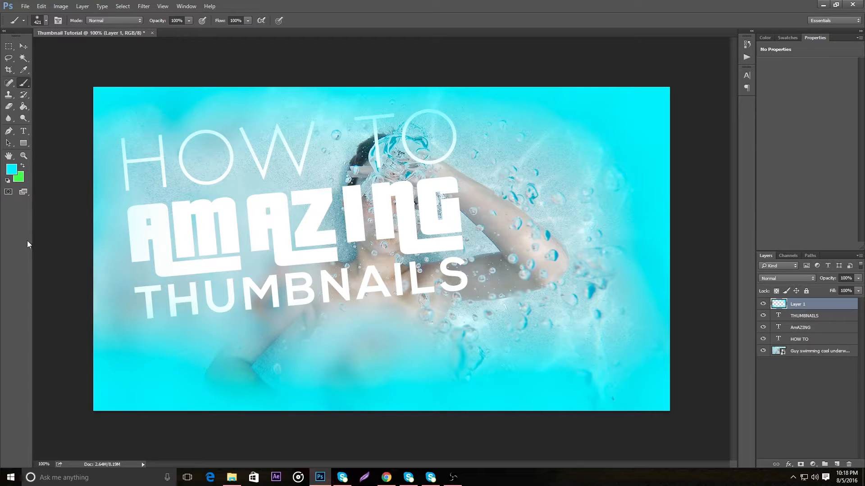
Lower the cyan border layer's opacity to 60% and add a new layer above it
left_click(858, 279)
left_click_drag(856, 289, 840, 291)
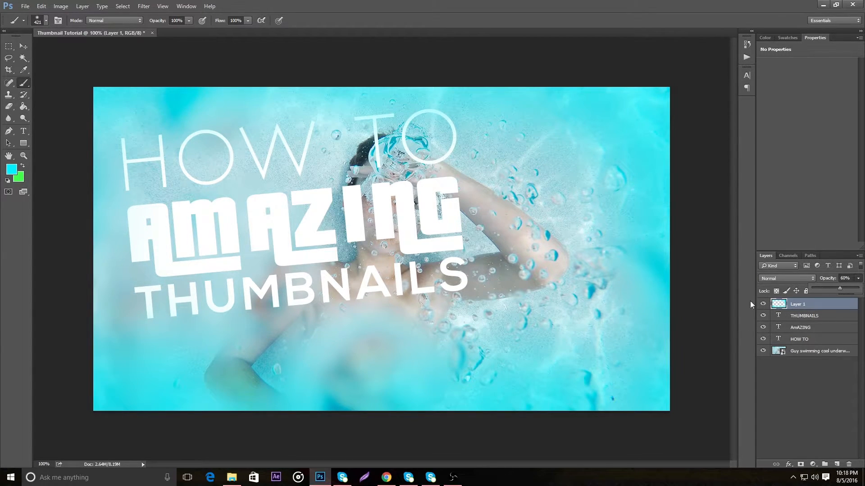
left_click(837, 465)
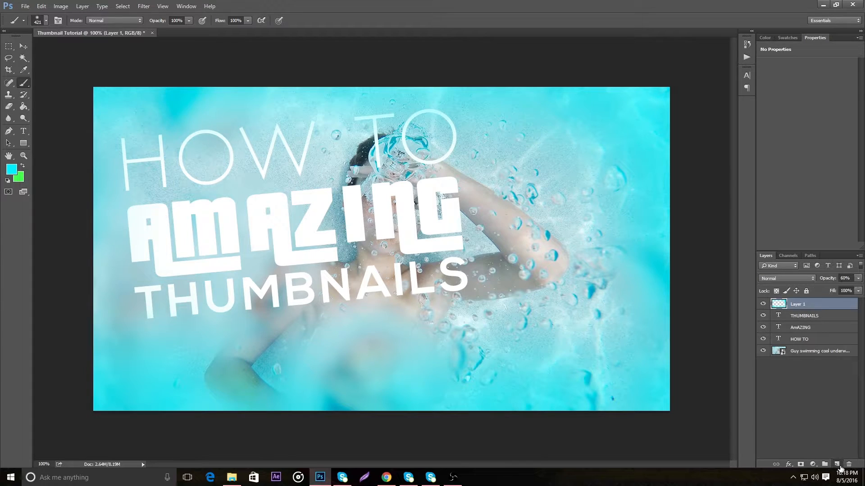
Set the background color to black 000000 and switch to the Paint Bucket tool
left_click(19, 178)
type("000000")
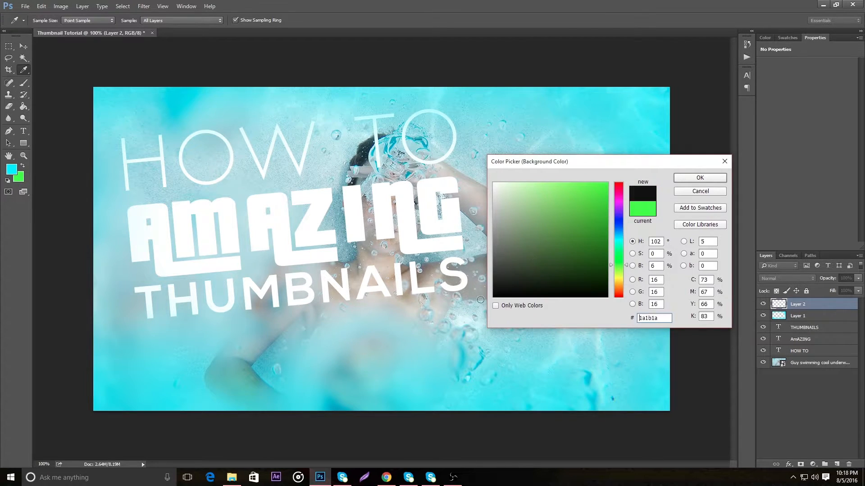
left_click(687, 181)
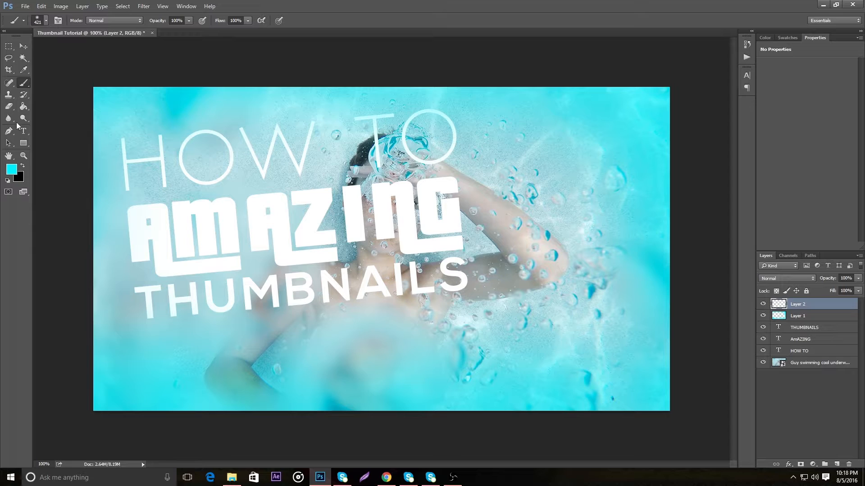
left_click(24, 106)
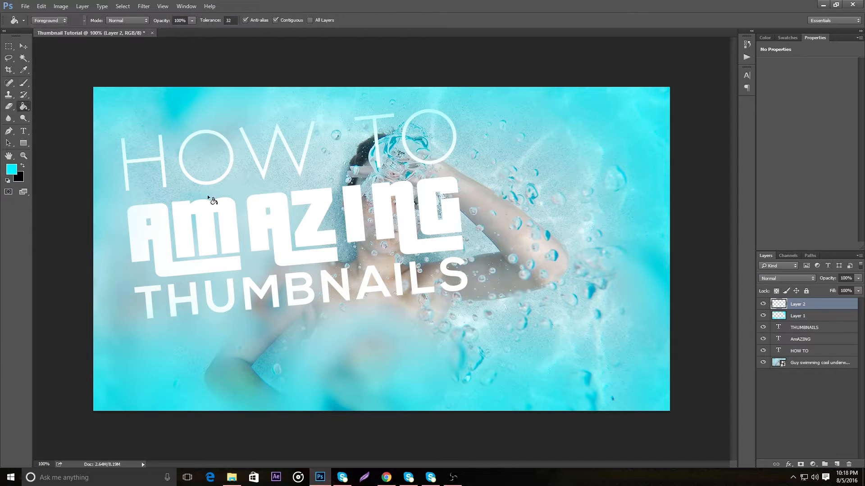
left_click(527, 206)
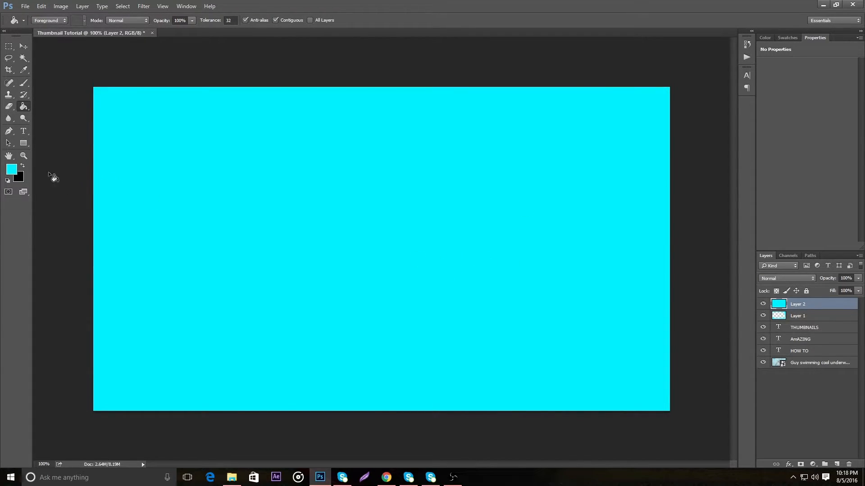
left_click(41, 6)
left_click(54, 13)
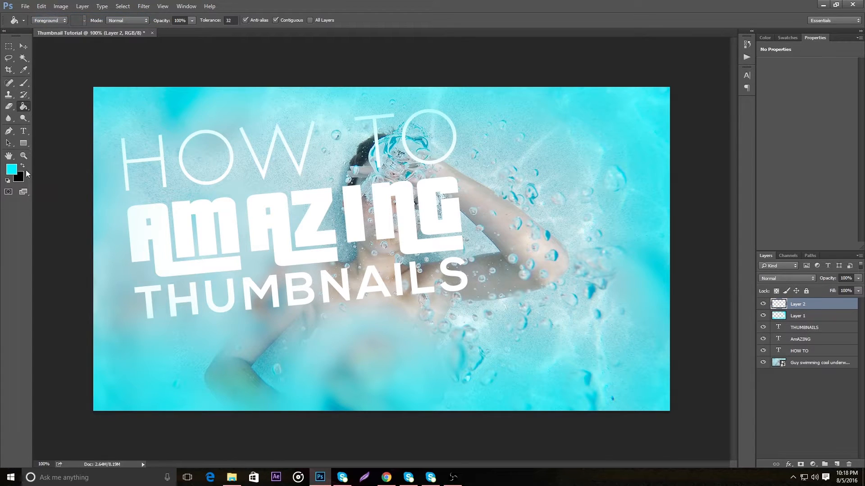
Swap the foreground and background colors, fill the new top layer with black, and set that layer's opacity to 15%
left_click(22, 167)
left_click(261, 193)
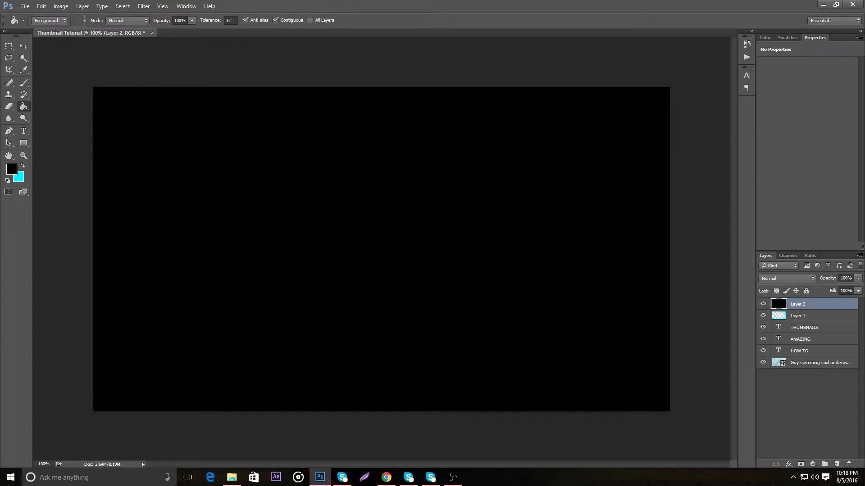
left_click(858, 278)
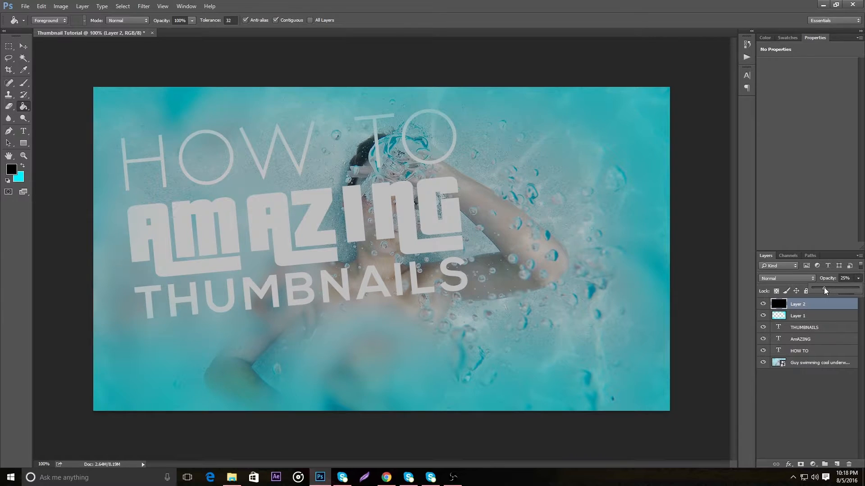
left_click_drag(824, 289, 827, 289)
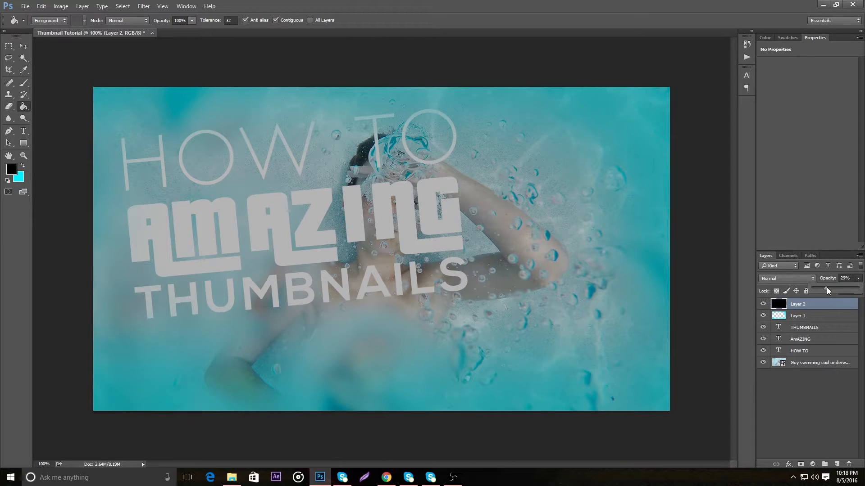
left_click_drag(845, 279, 814, 278)
type("35")
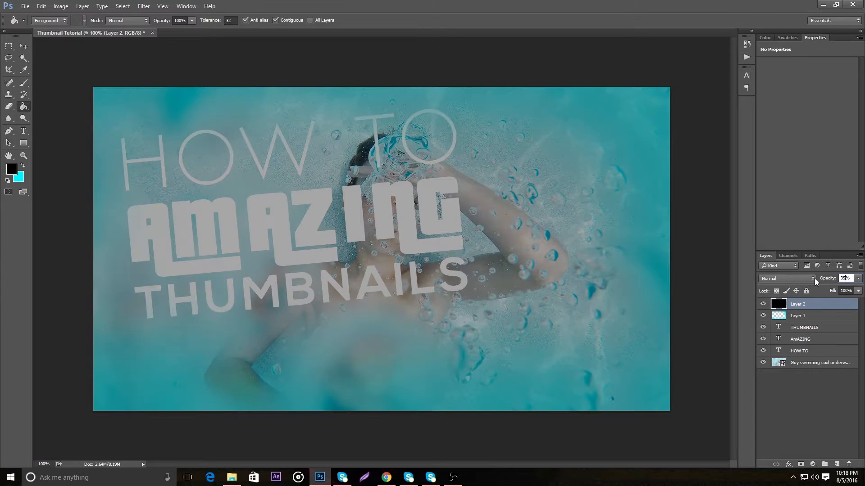
left_click(858, 279)
left_click_drag(834, 288, 825, 288)
type("15")
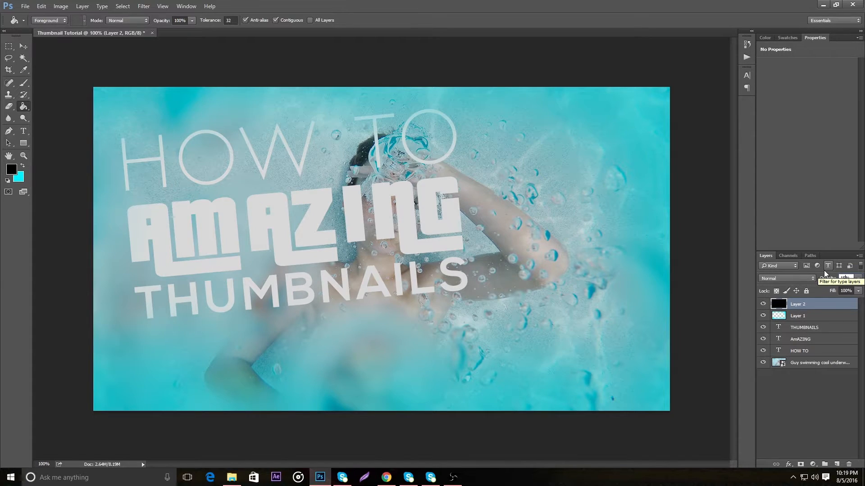
Select the three title text layers with the Move tool active and place them above the black overlay layer
left_click(25, 48)
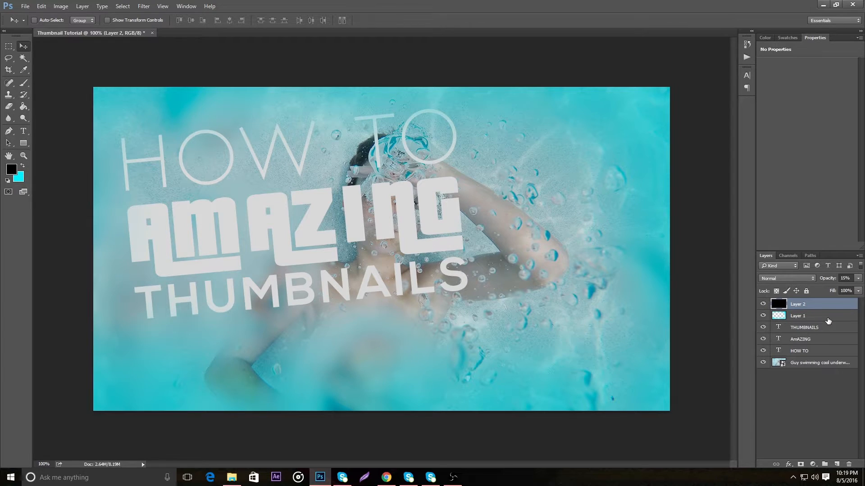
left_click(839, 330)
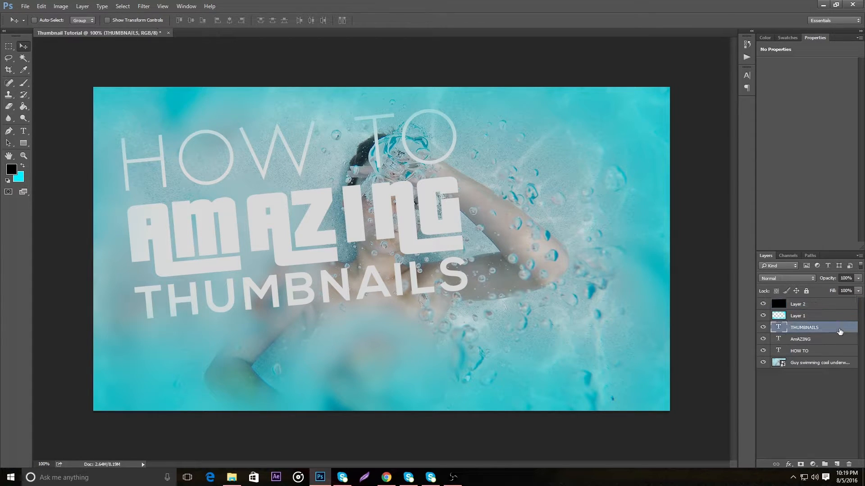
left_click(836, 354, "shift")
left_click_drag(836, 355, 805, 297)
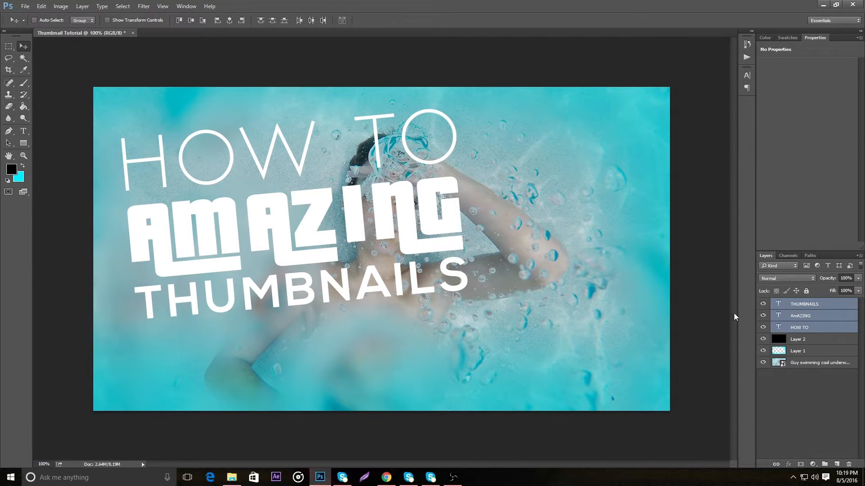
Open the layer style of the AmAZING text layer and enable a Drop Shadow on it
left_click(840, 317)
double_click(848, 319)
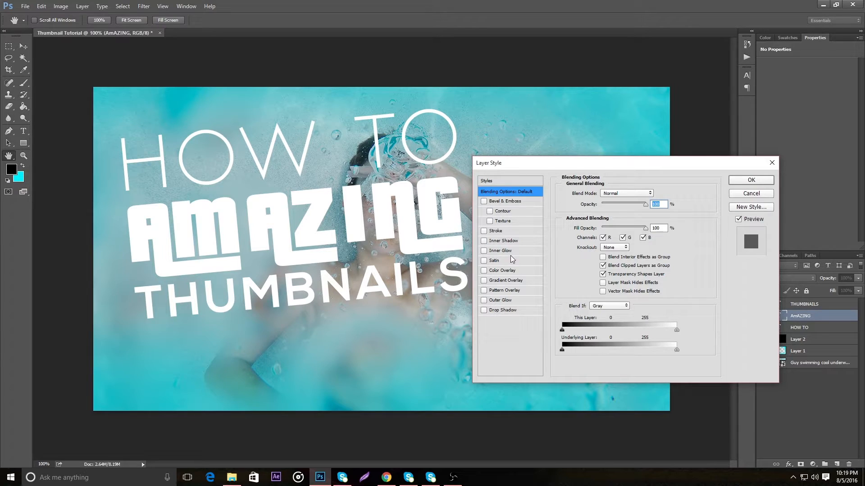
left_click(484, 231)
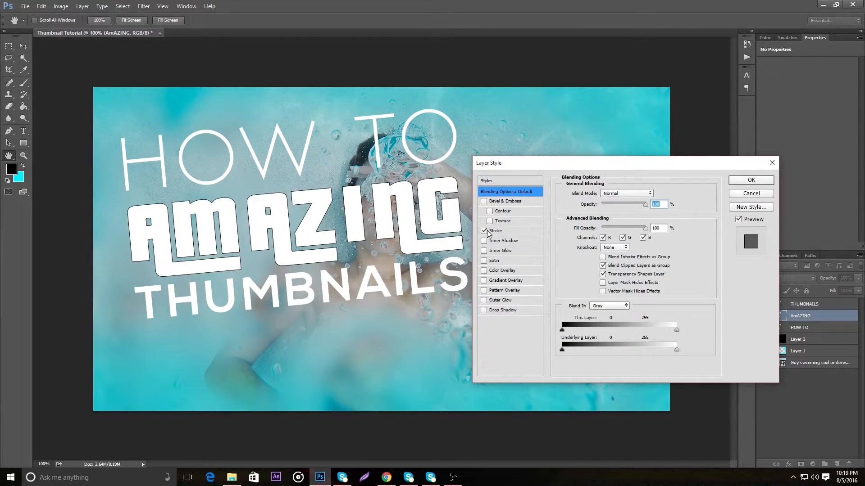
left_click(485, 231)
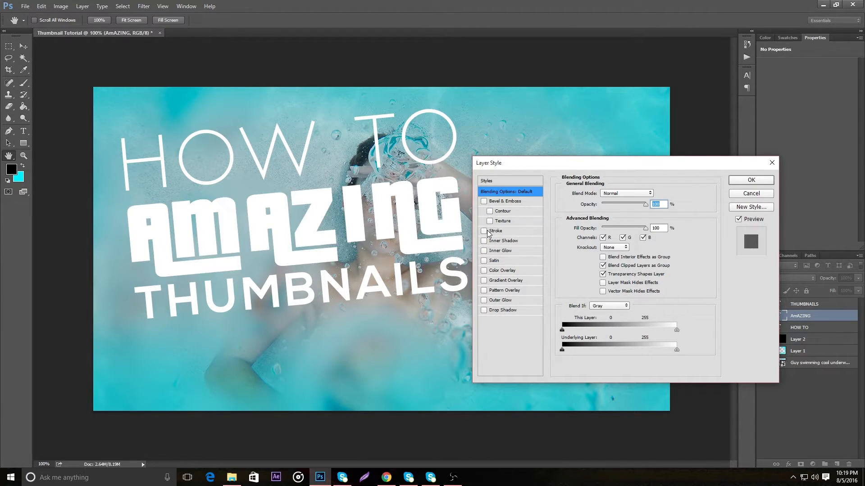
left_click(483, 310)
left_click(514, 310)
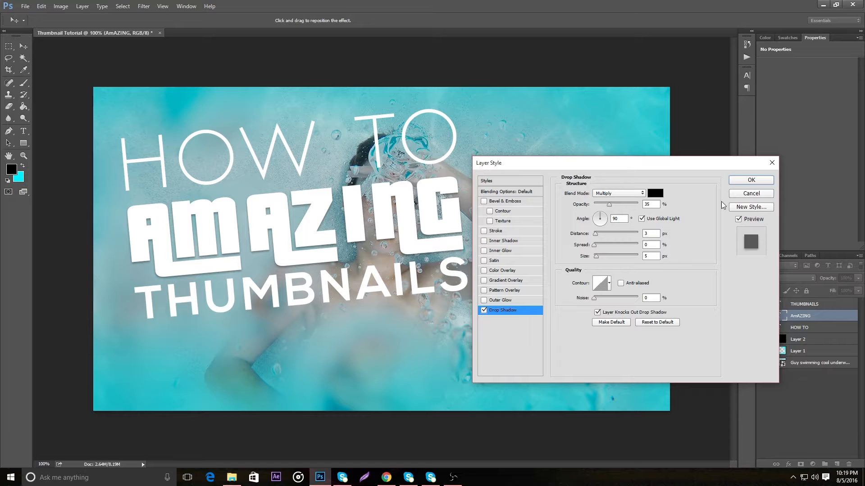
Set the AmAZING drop shadow to 7 px size, 3 px distance and 45% opacity
left_click(650, 256)
type("9")
left_click(656, 234)
key("BackSpace")
type("5")
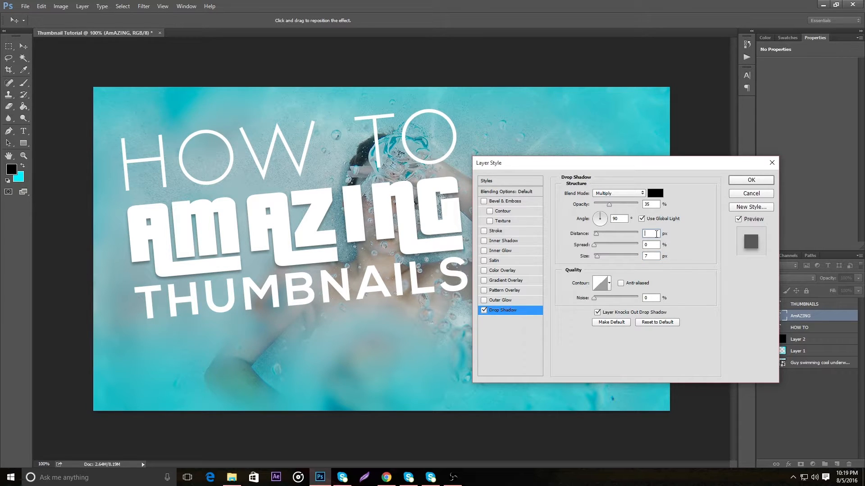
type("1")
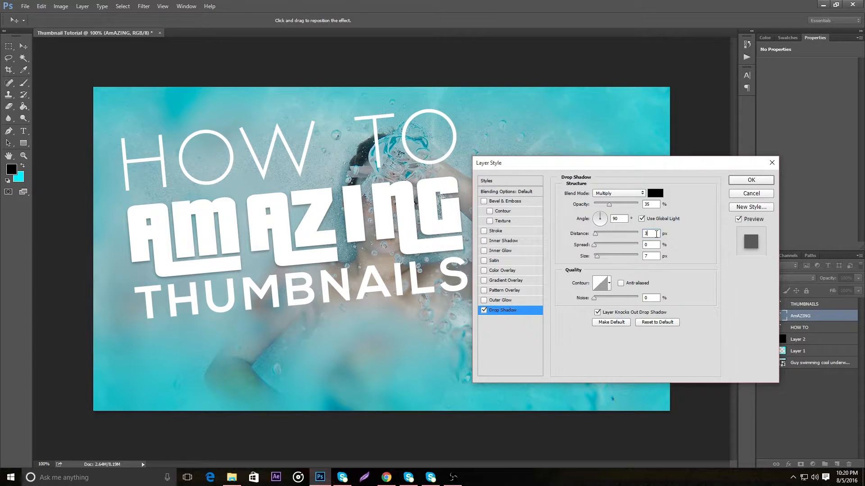
double_click(647, 205)
type("40")
key("BackSpace")
type("5")
Add an Outer Glow to the AmAZING text and set its color to cyan 00f0ff
left_click(536, 299)
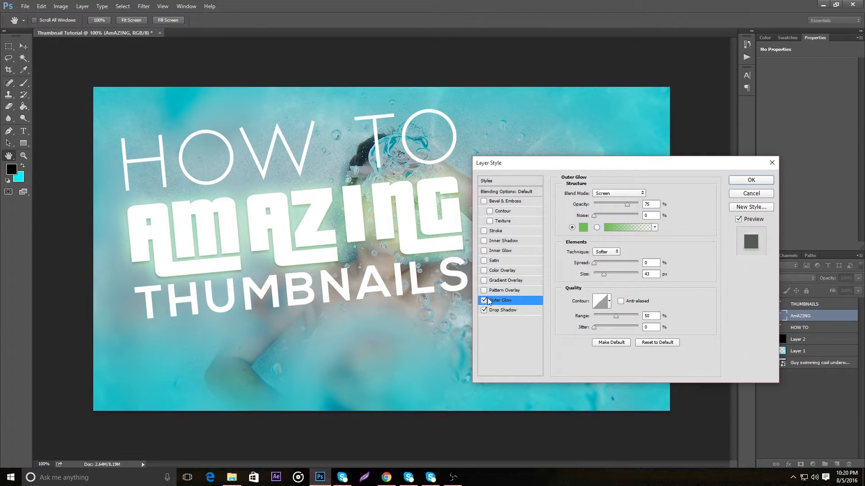
left_click(583, 228)
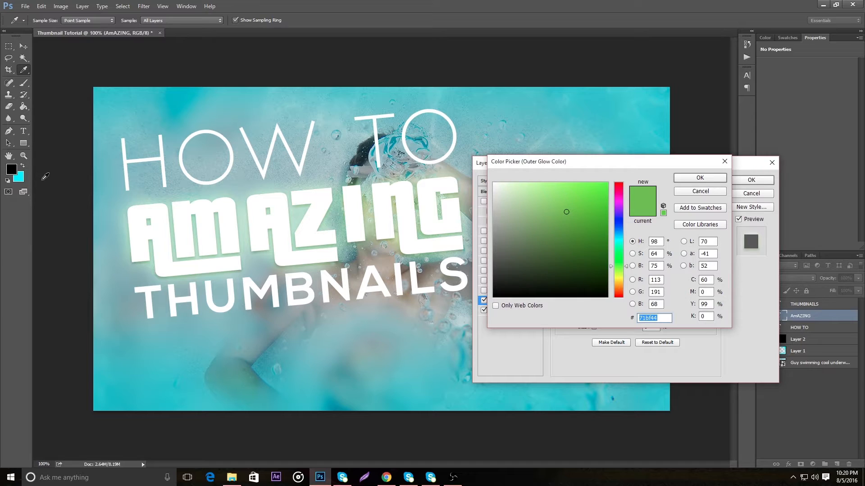
left_click(20, 176)
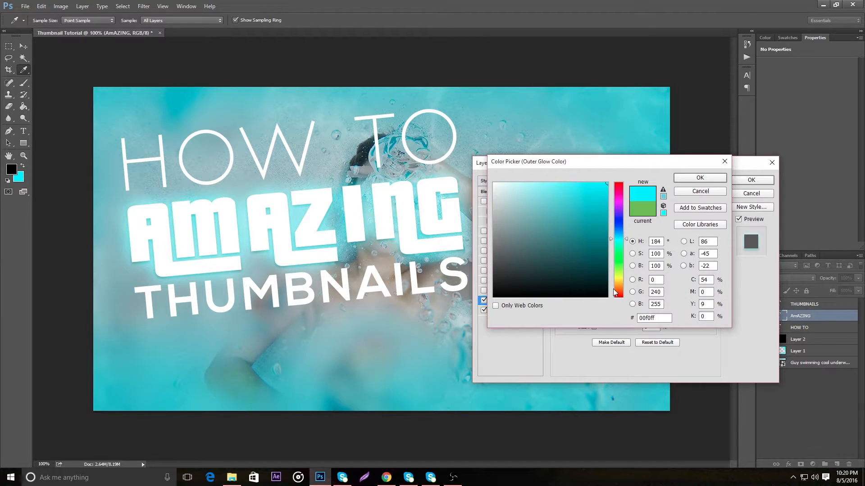
key("BackSpace")
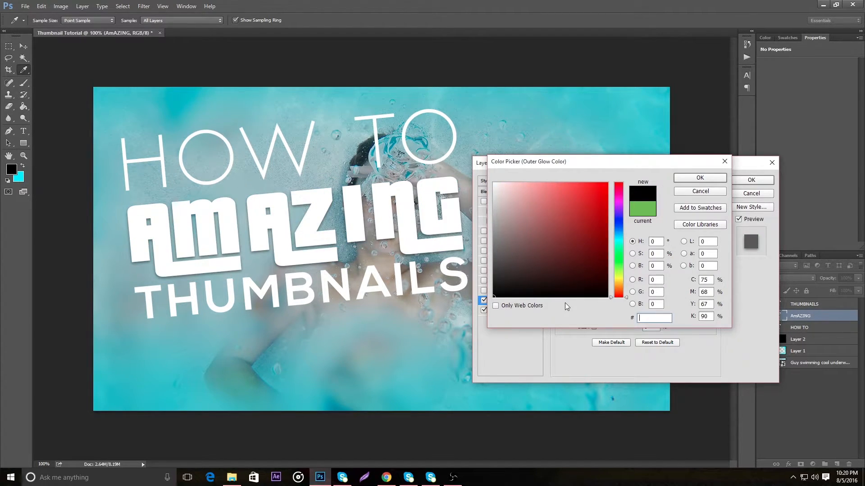
type("00f0ff")
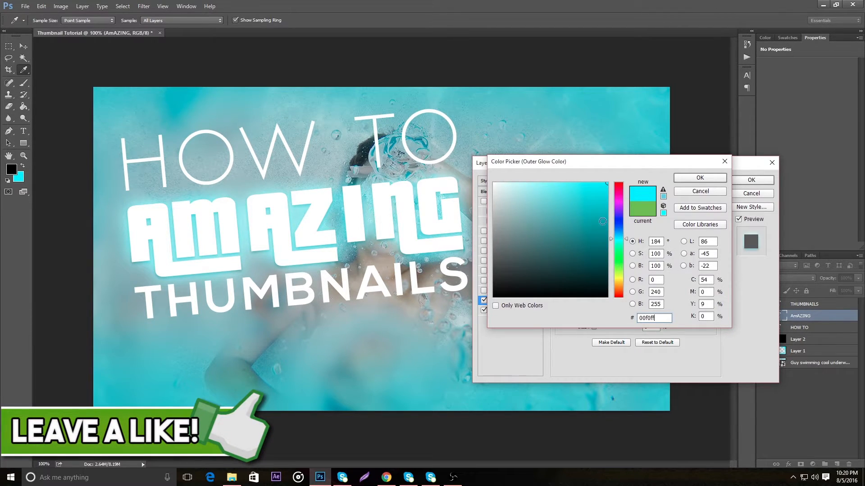
left_click(701, 179)
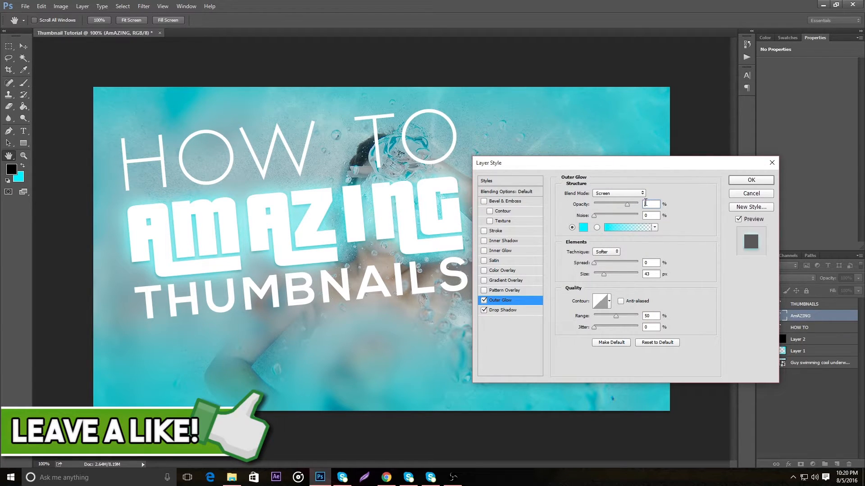
Set the AmAZING outer glow's opacity to 50% and its size to about 40 px
type("50")
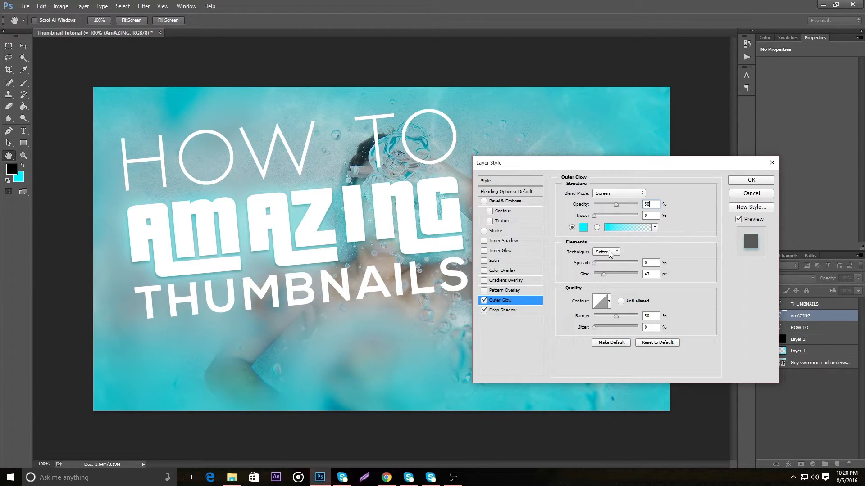
left_click(610, 274)
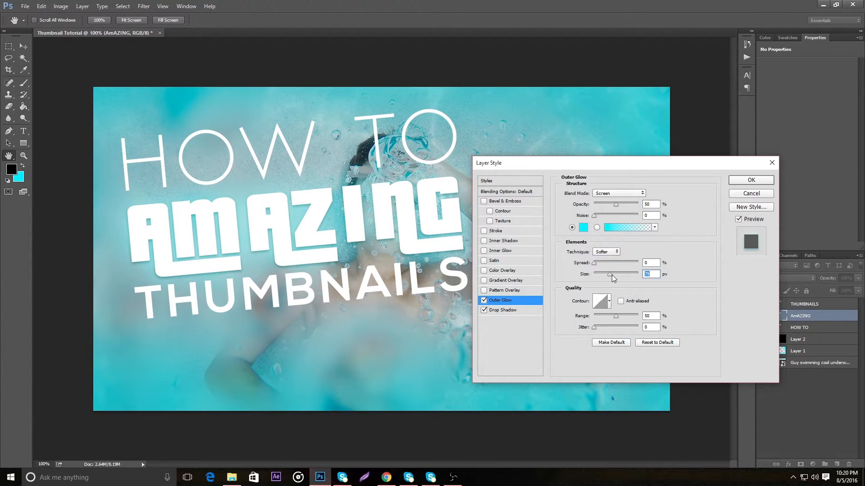
left_click_drag(616, 275, 633, 277)
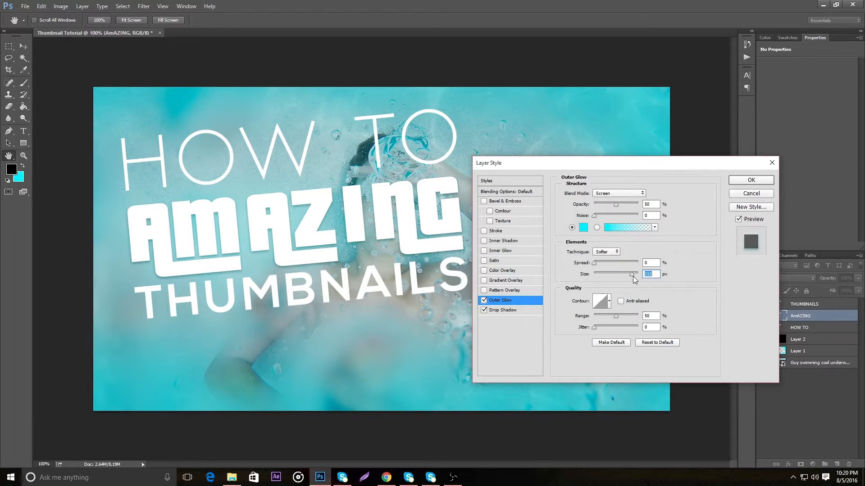
type("60")
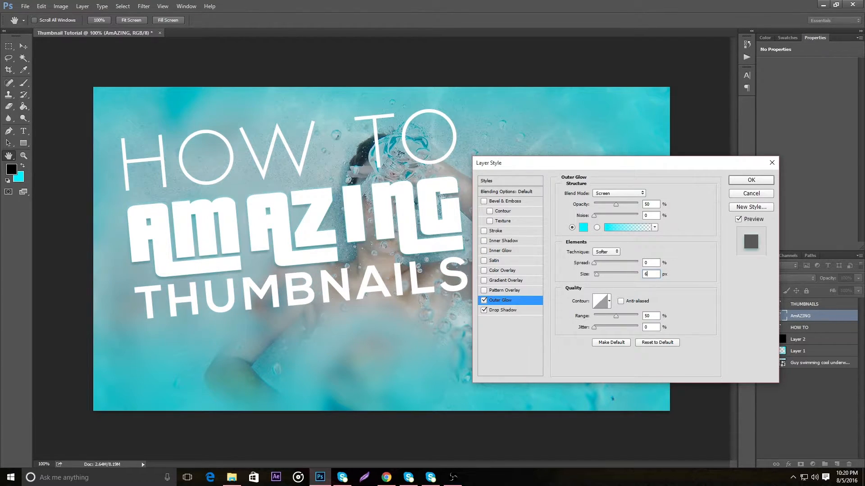
key("BackSpace")
key("BackSpace")
type("40")
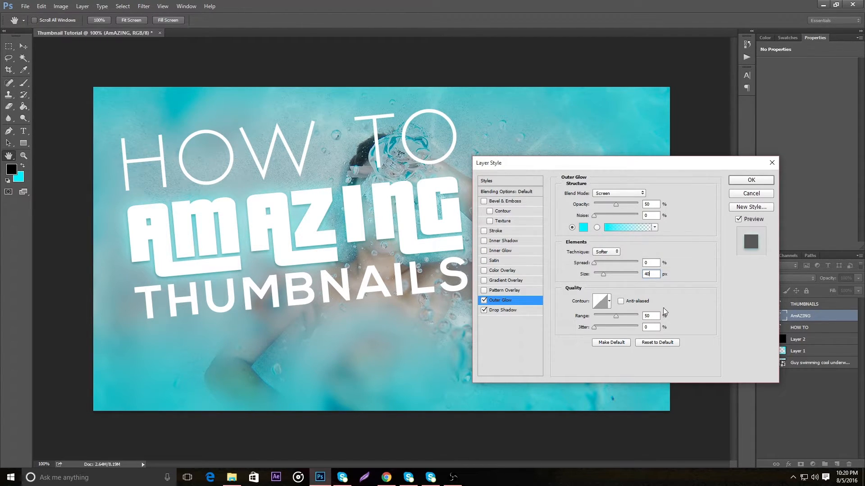
left_click_drag(603, 274, 602, 276)
Add a Gradient Overlay to the AmAZING text and set the gradient's starting color stop to cyan 00f0ff
left_click(528, 279)
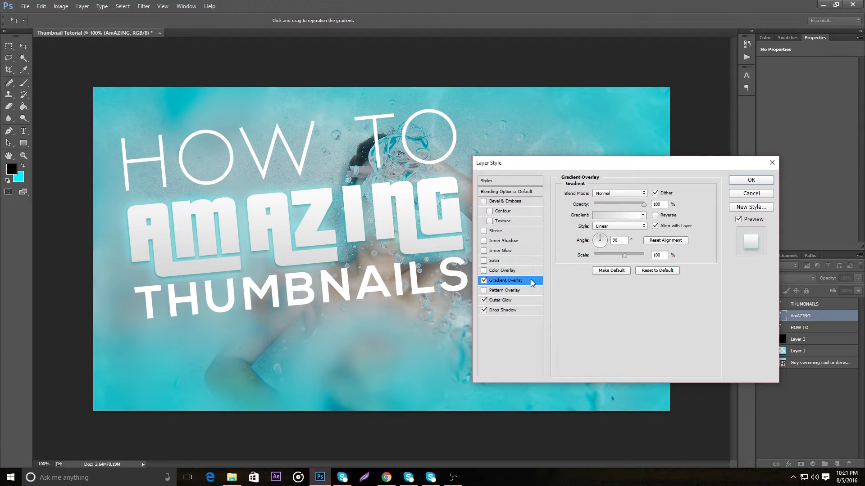
left_click(627, 215)
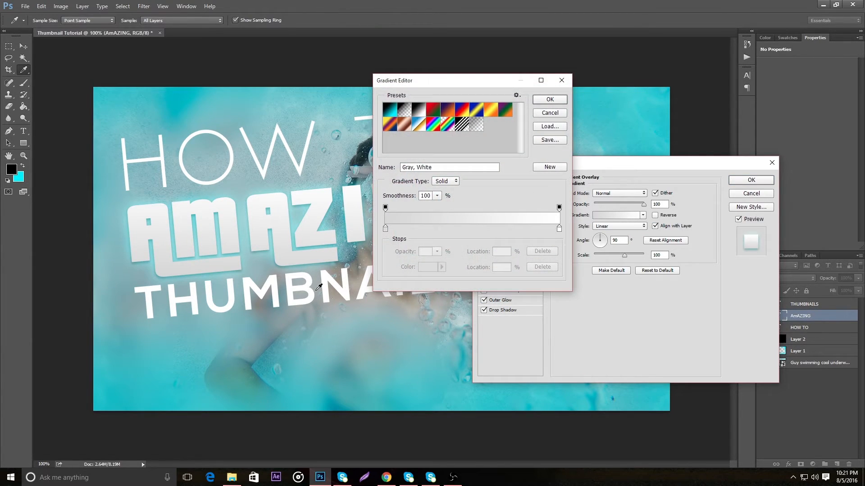
double_click(385, 229)
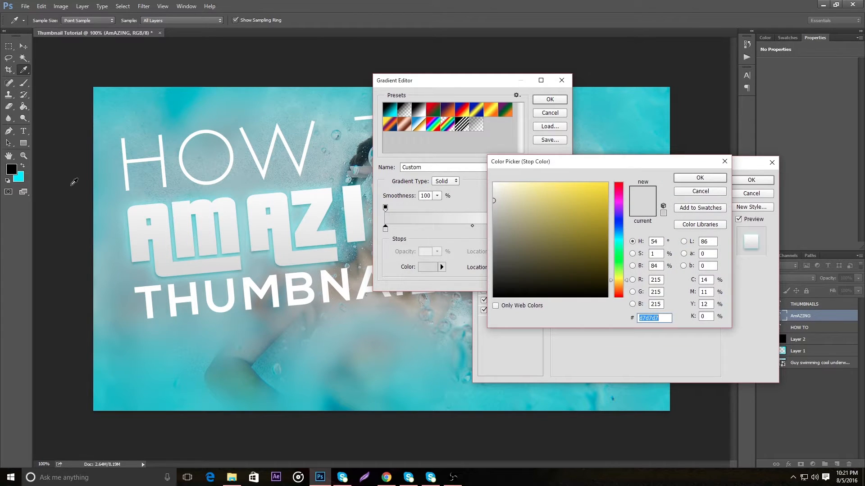
left_click(20, 175)
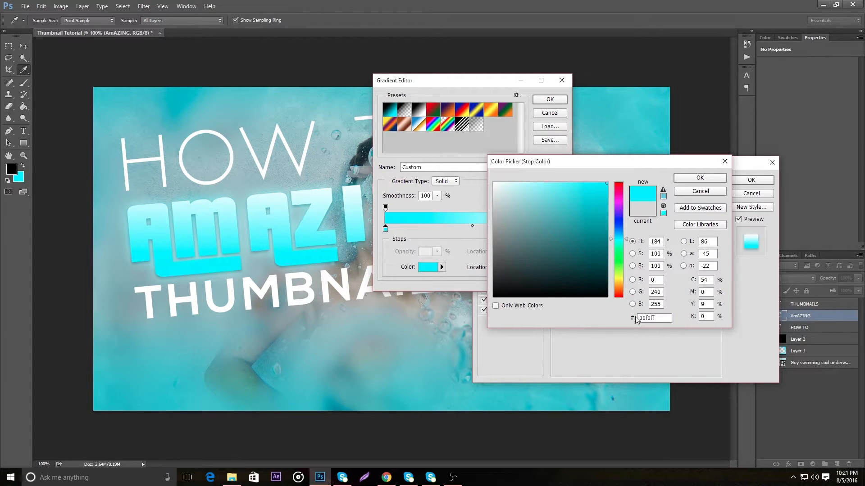
type("00f0ff")
left_click(700, 177)
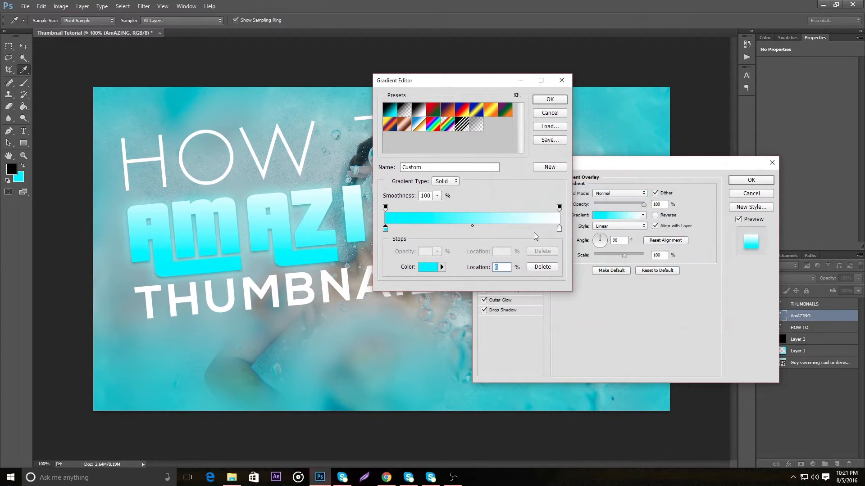
Set the gradient's ending color stop to turquoise 00ffe4 and accept the edited gradient
double_click(559, 229)
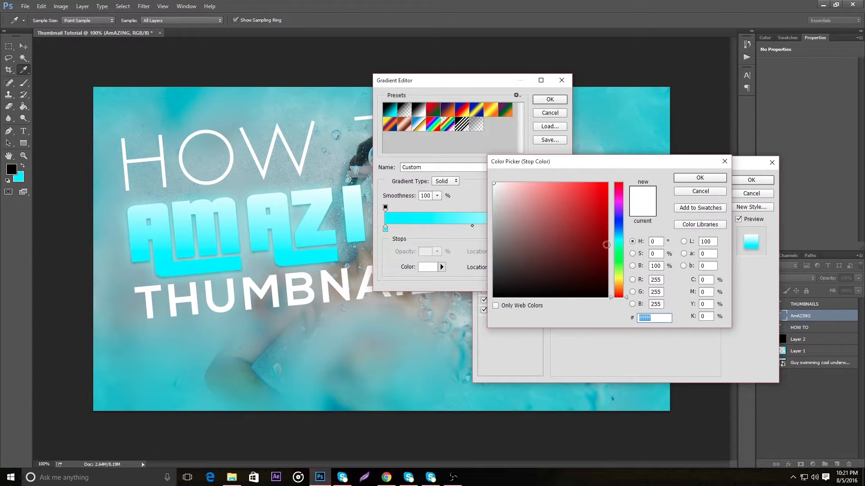
left_click_drag(619, 253, 619, 227)
left_click(607, 183)
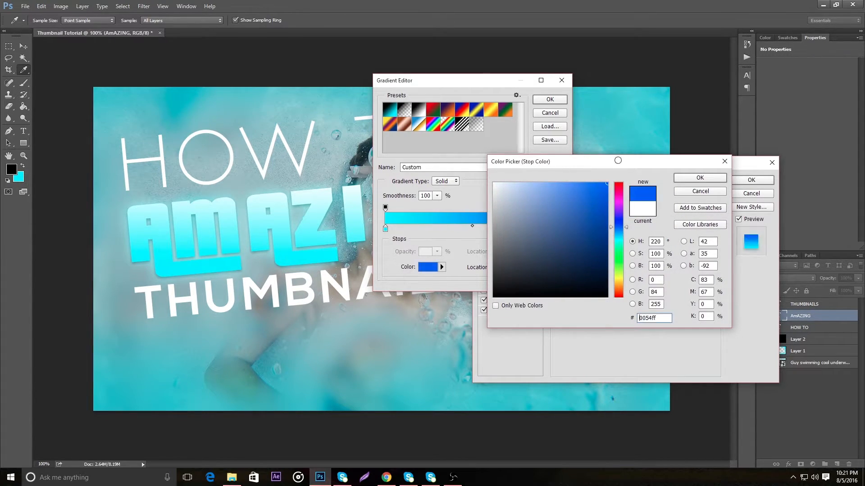
left_click(618, 236)
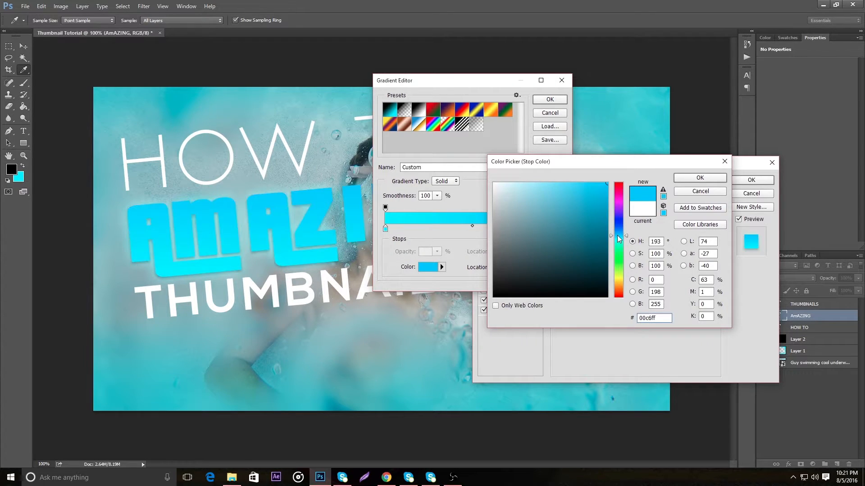
left_click(618, 233)
left_click_drag(620, 237, 622, 253)
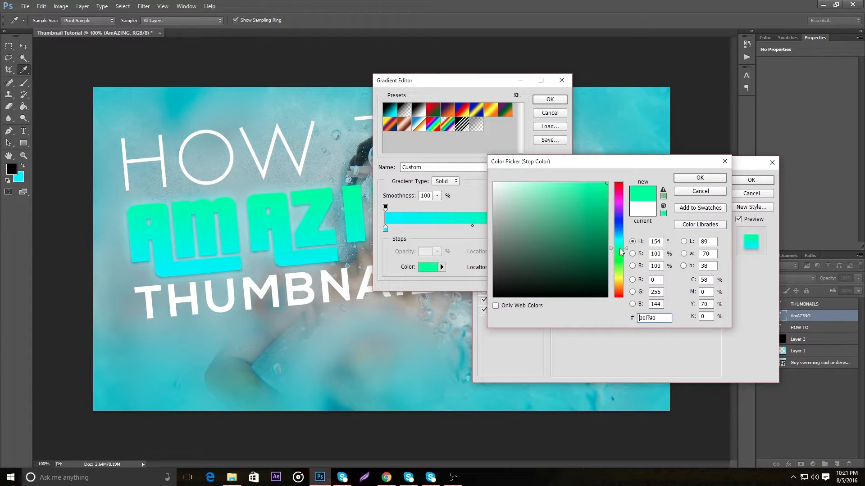
left_click(618, 248)
left_click(618, 245)
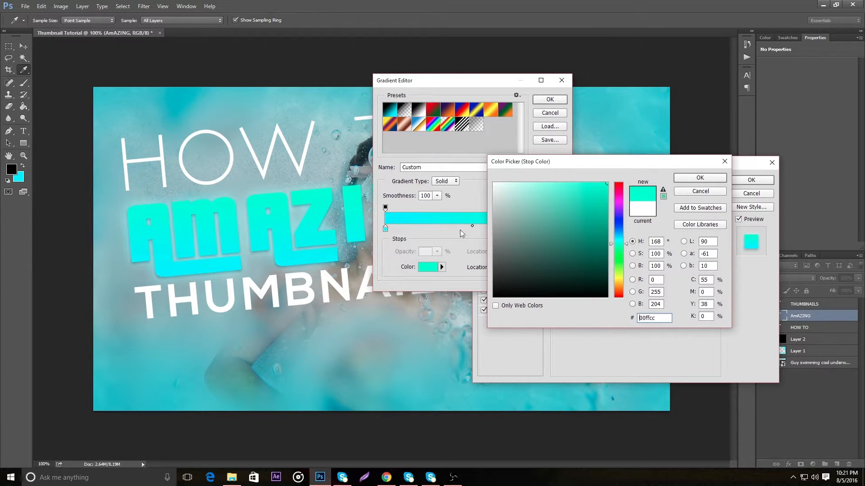
left_click(618, 243)
left_click(698, 179)
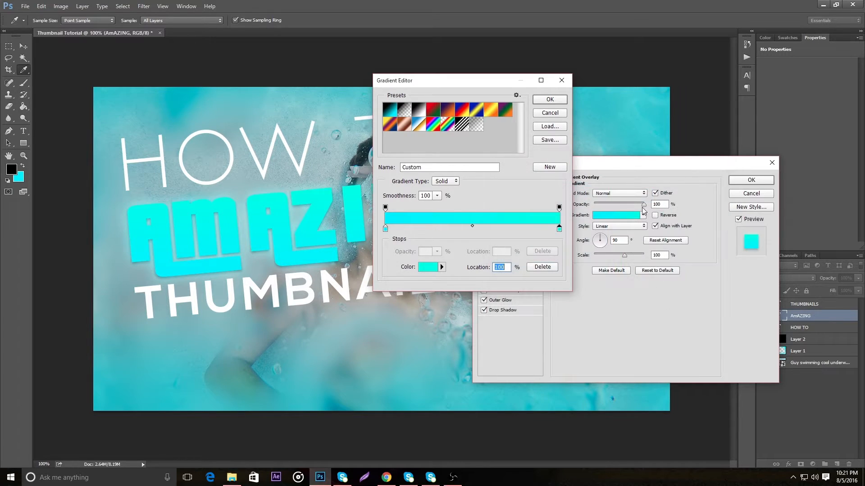
left_click(550, 99)
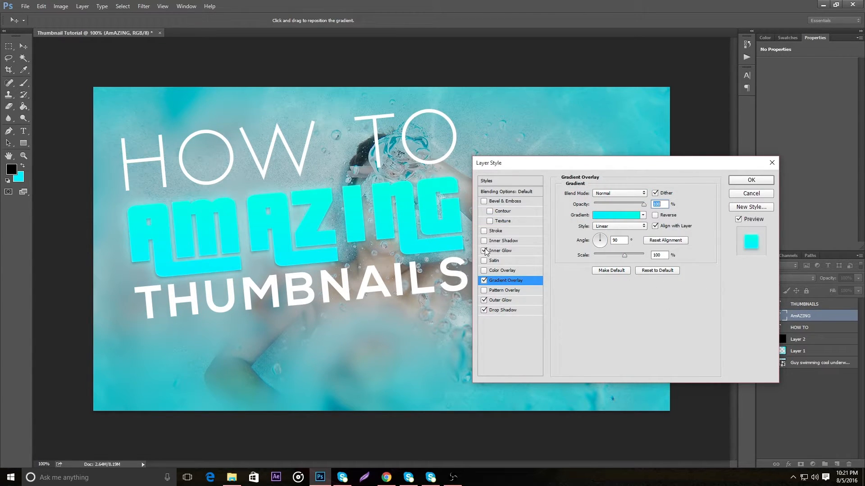
Add an Inner Glow to the AmAZING text with 40% opacity and slightly increase its size
left_click(515, 250)
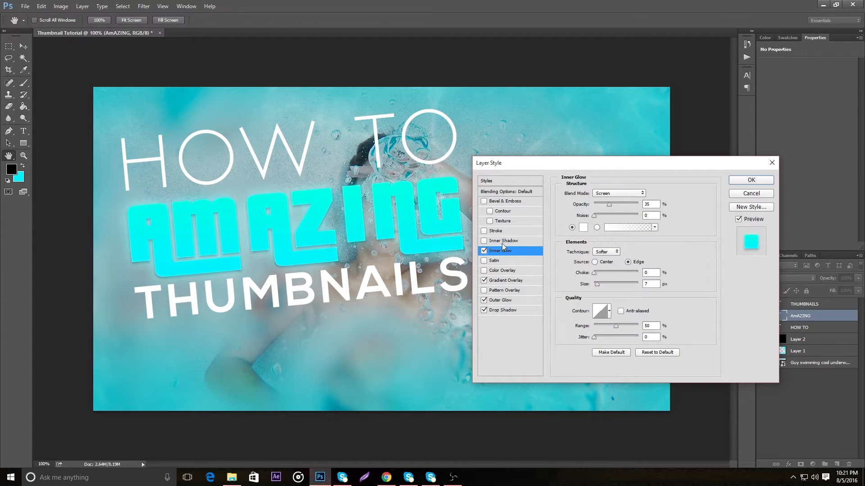
left_click_drag(615, 204, 641, 206)
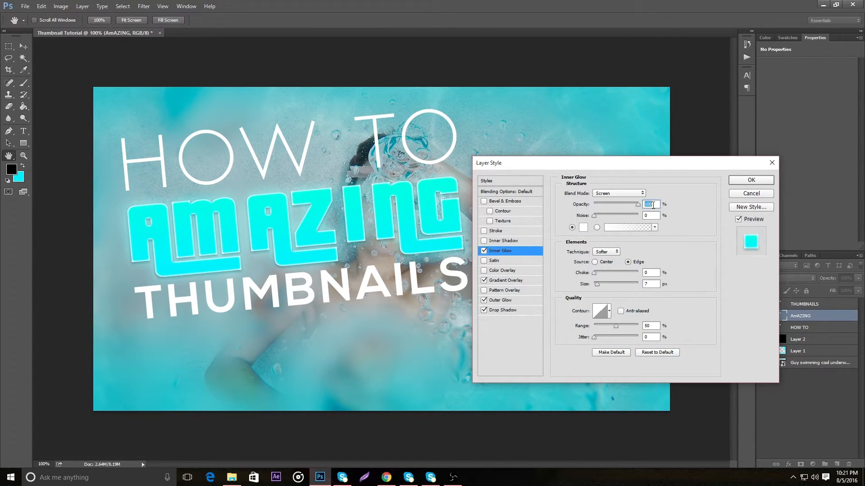
type("40")
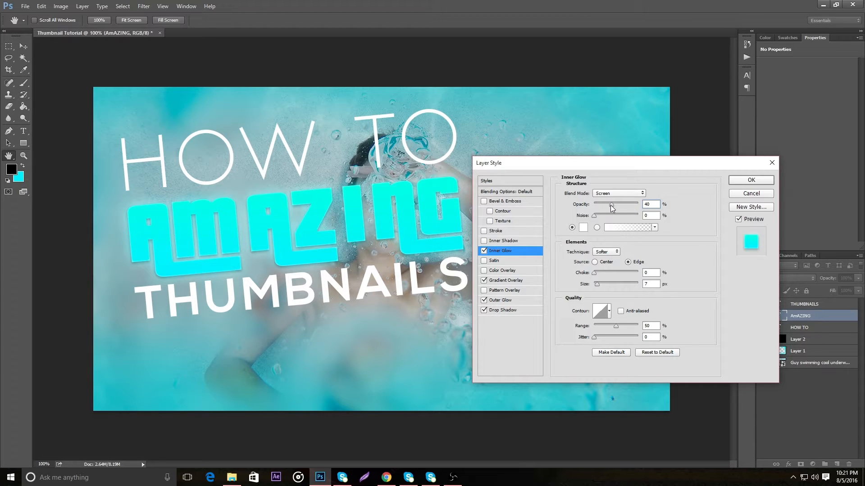
left_click_drag(597, 284, 599, 283)
Add a Stroke positioned outside the AmAZING text and set its color to white ffffff
left_click(497, 231)
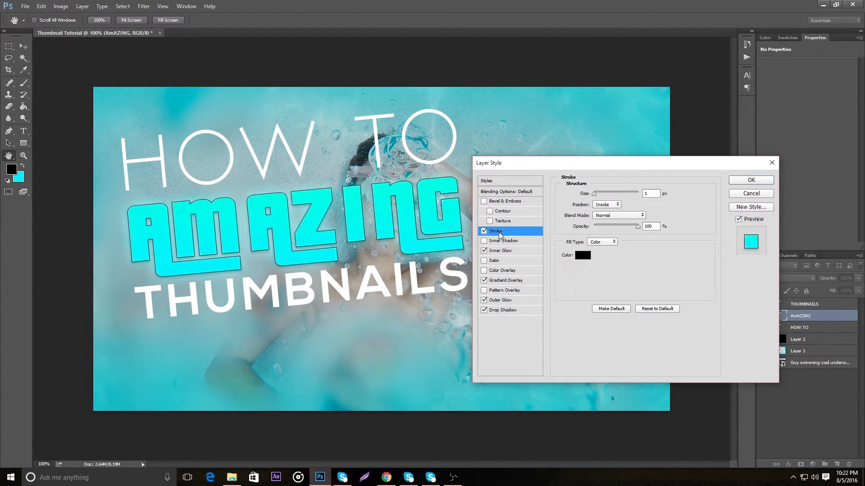
left_click(605, 204)
left_click(607, 207)
left_click(582, 257)
left_click_drag(537, 211, 407, 35)
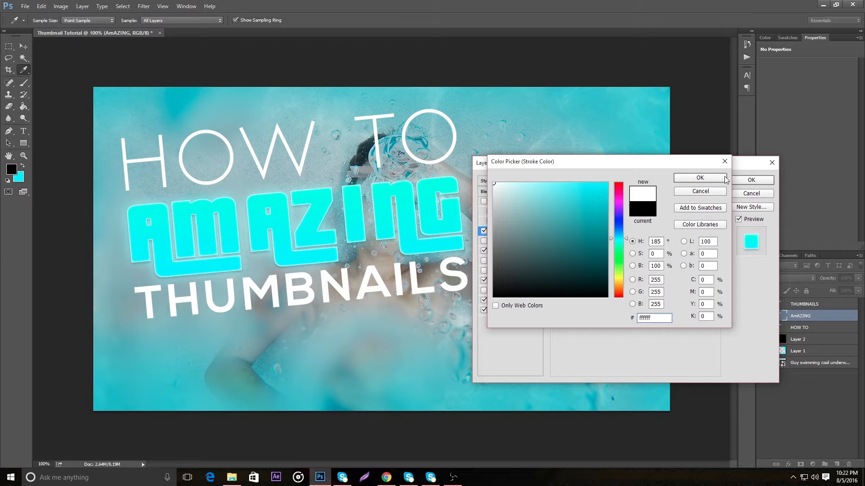
left_click_drag(619, 253, 620, 265)
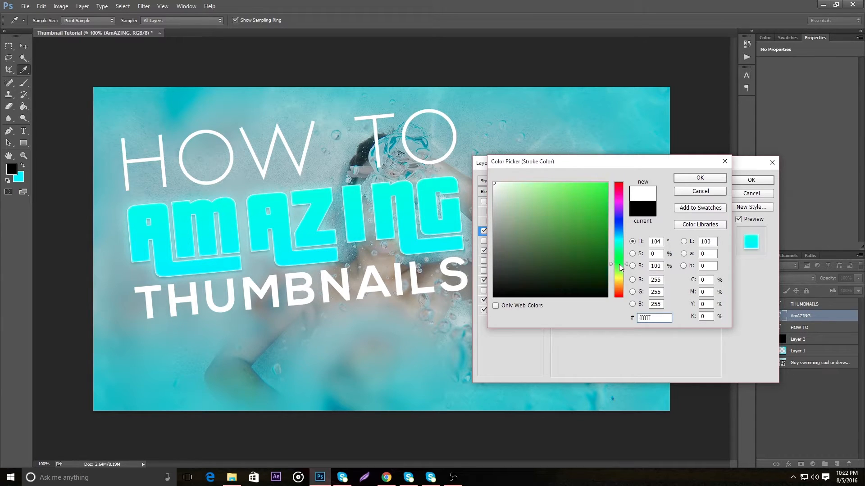
left_click(689, 180)
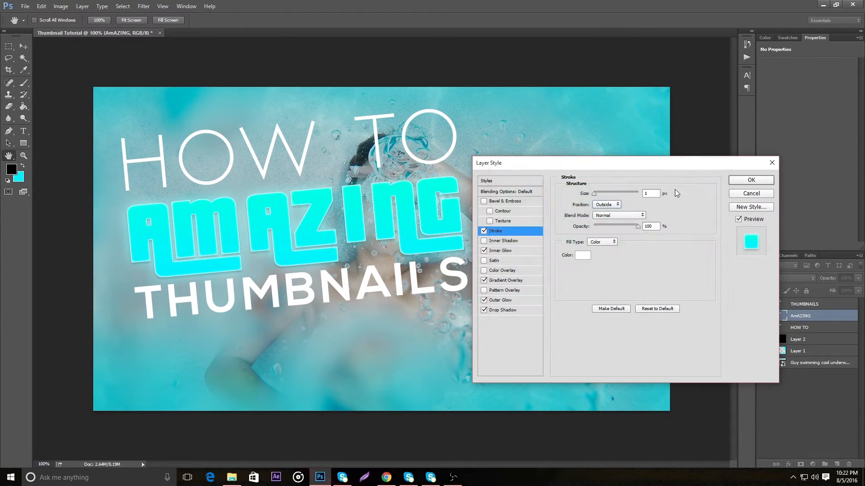
Change the AmAZING stroke color to blue 0096ff and apply the layer style
left_click(584, 255)
left_click_drag(619, 259, 619, 162)
left_click_drag(589, 191, 630, 151)
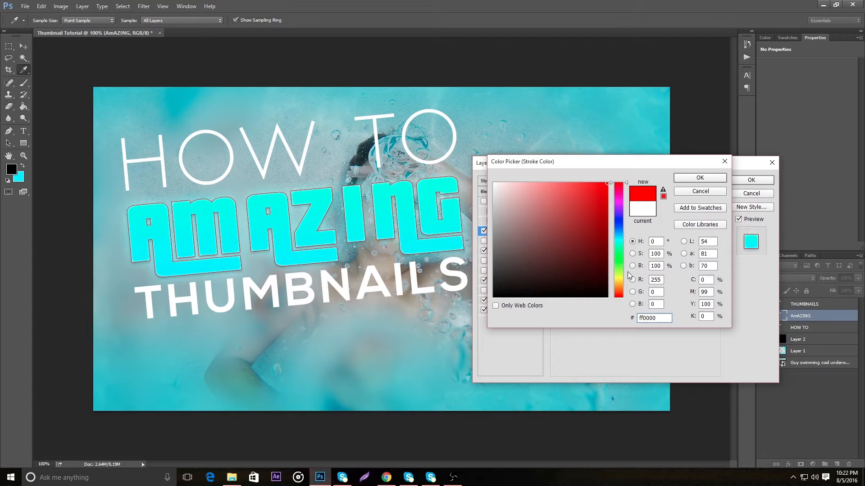
left_click_drag(618, 278, 625, 234)
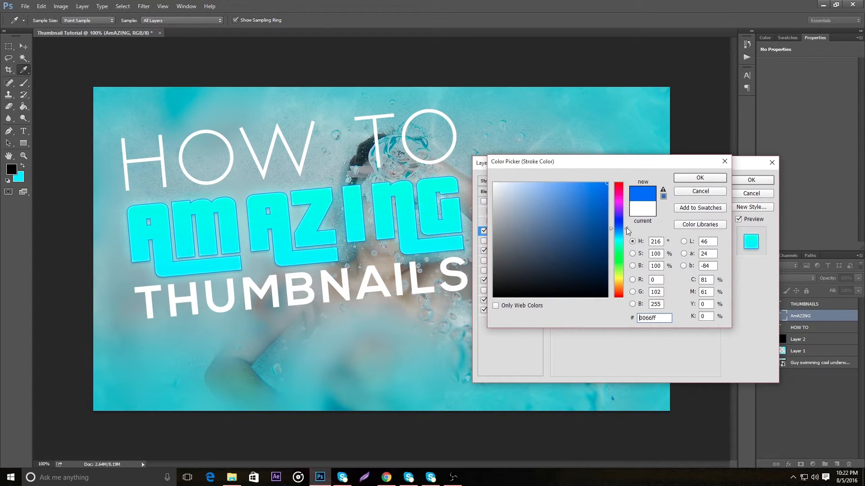
left_click(615, 232)
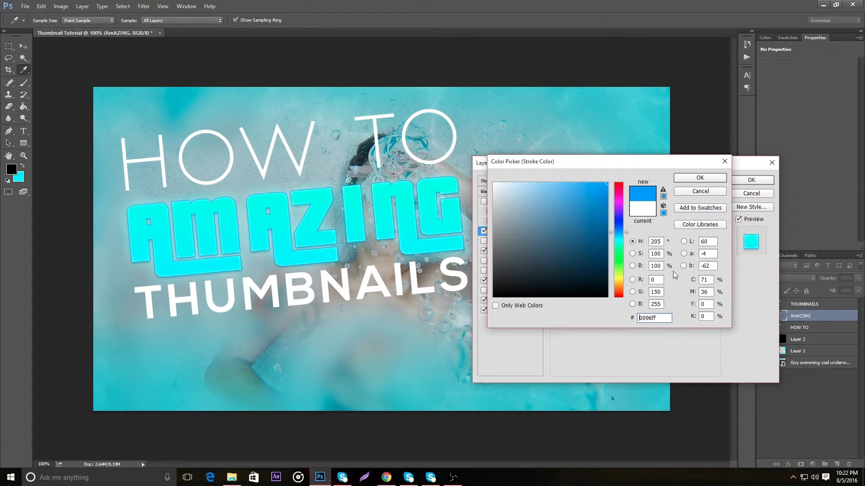
left_click(698, 180)
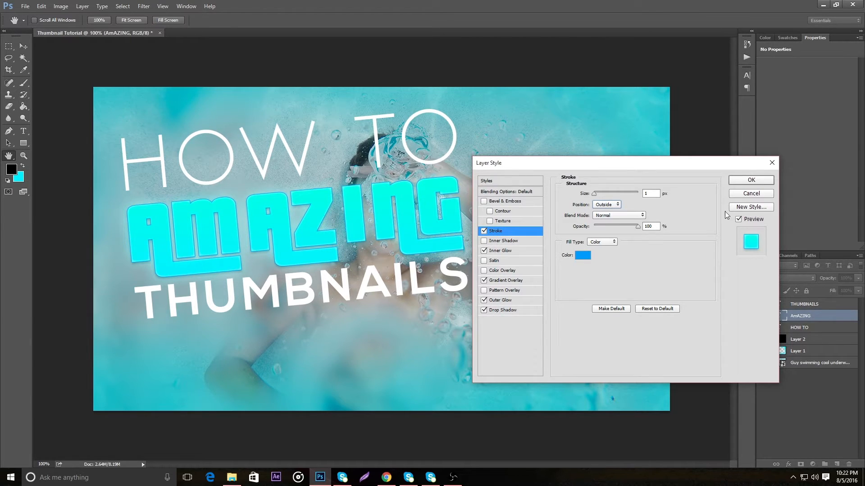
left_click(764, 181)
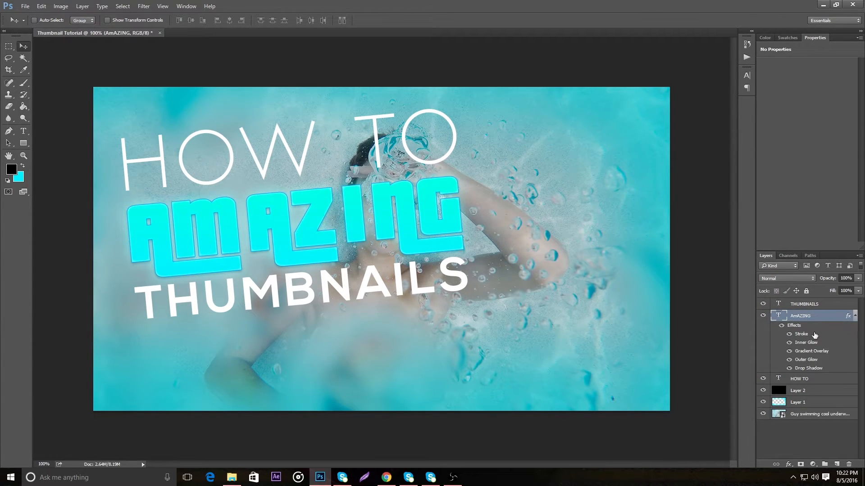
Copy the AmAZING layer style and paste it onto the THUMBNAILS and HOW TO text layers
right_click(832, 316)
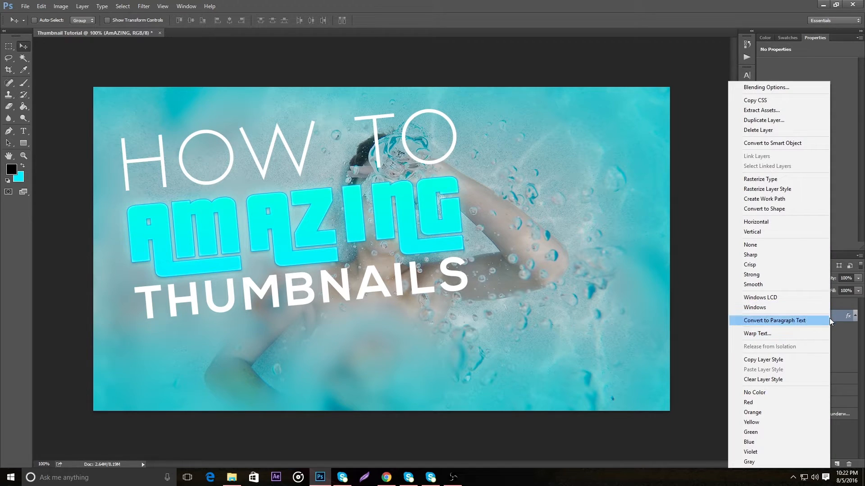
left_click(766, 360)
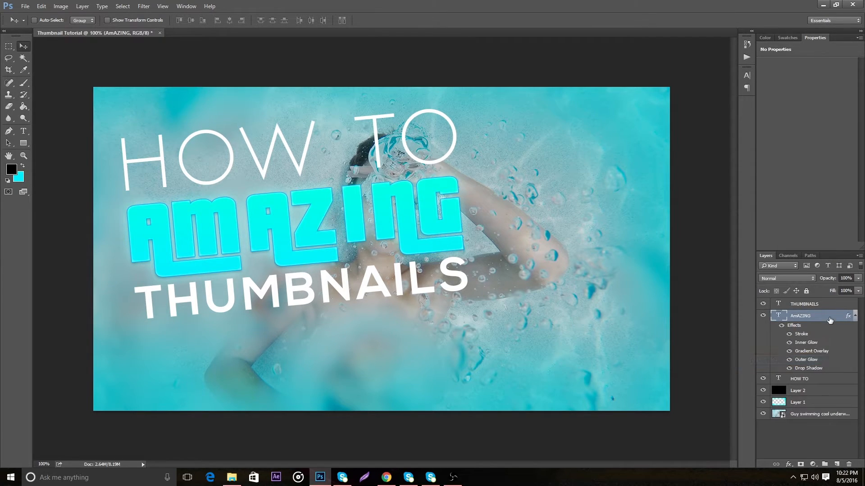
right_click(825, 304)
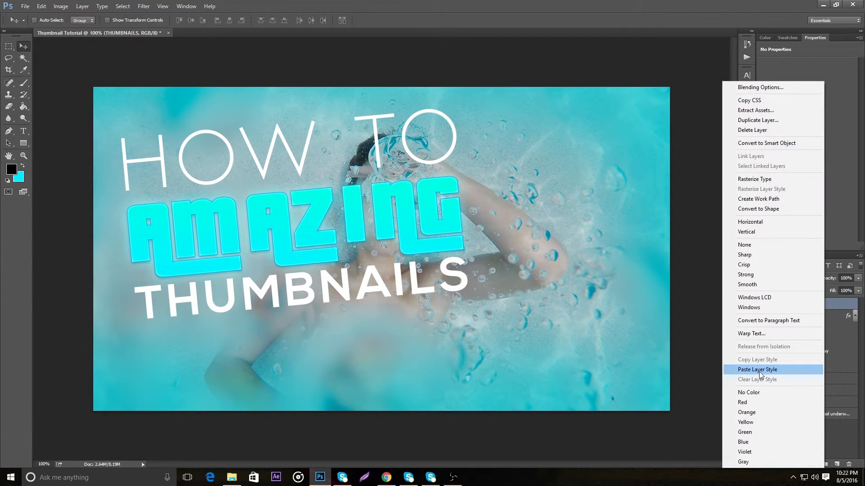
left_click(759, 371)
left_click(806, 430)
right_click(806, 431)
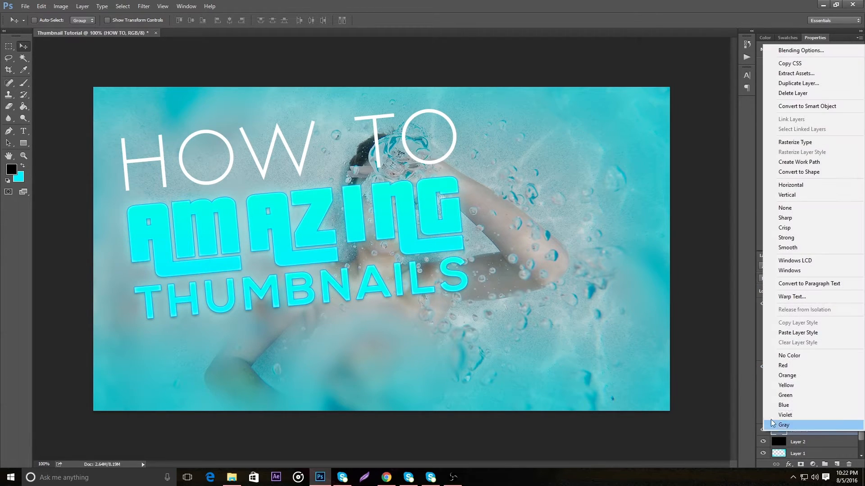
left_click(809, 333)
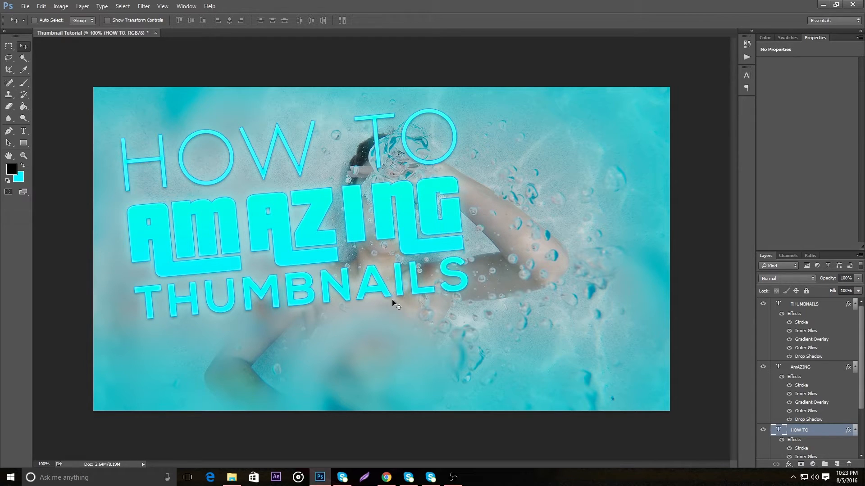
Switch to Chrome and open images.google.com in a new tab
mouse_move(386, 483)
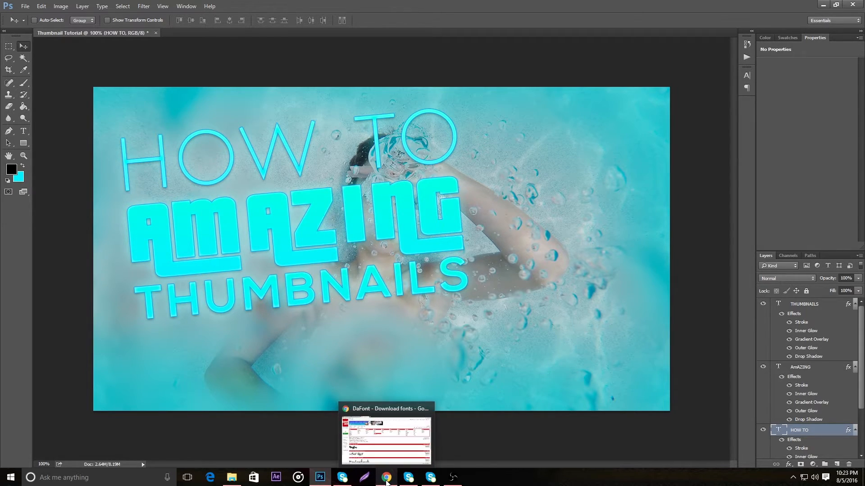
left_click(387, 480)
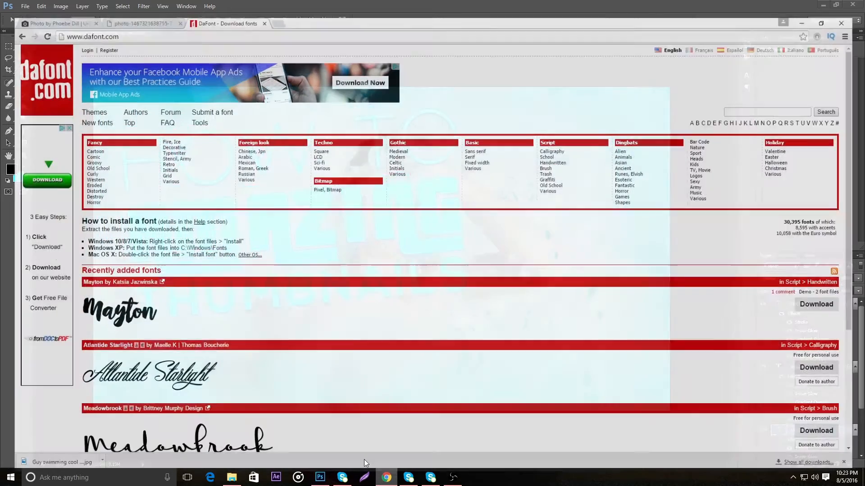
key("ctrl+t")
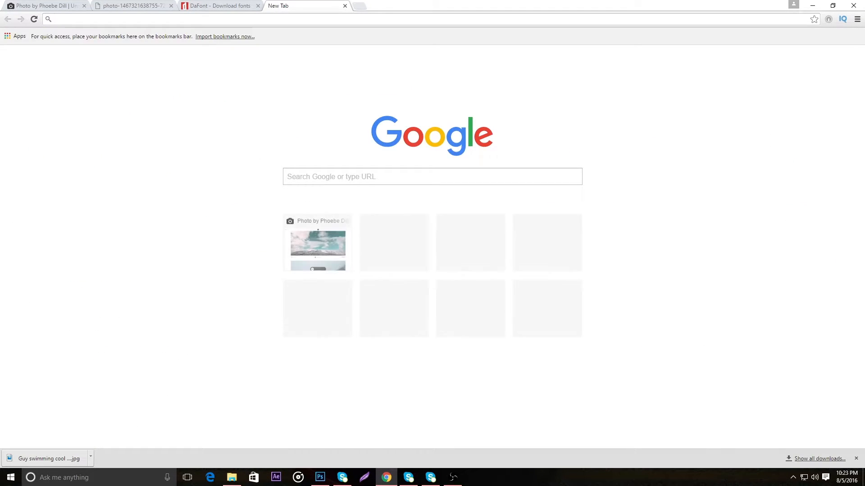
type("image")
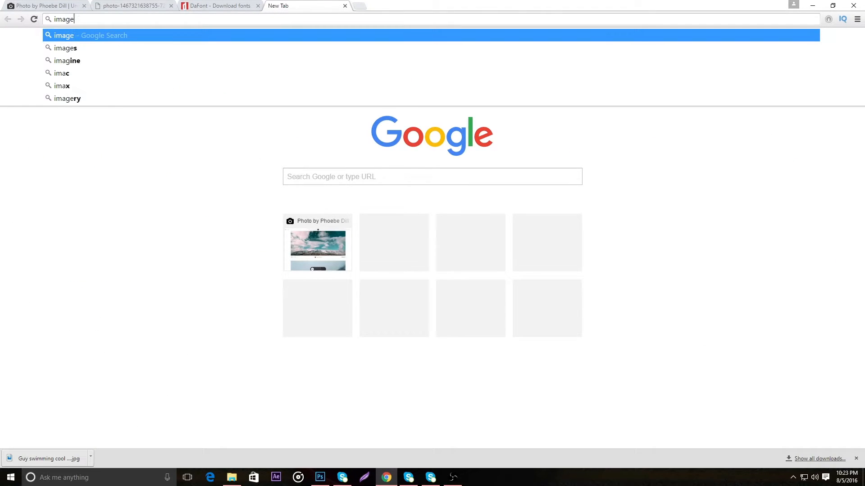
type("s.google.com")
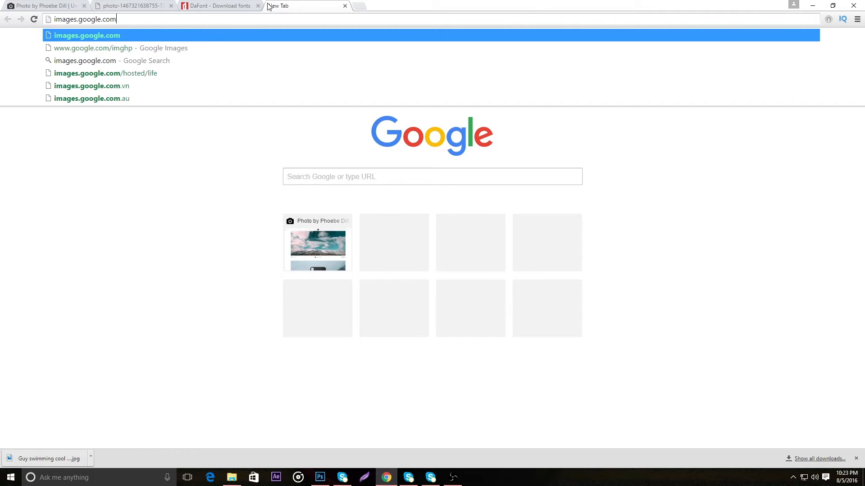
key("Return")
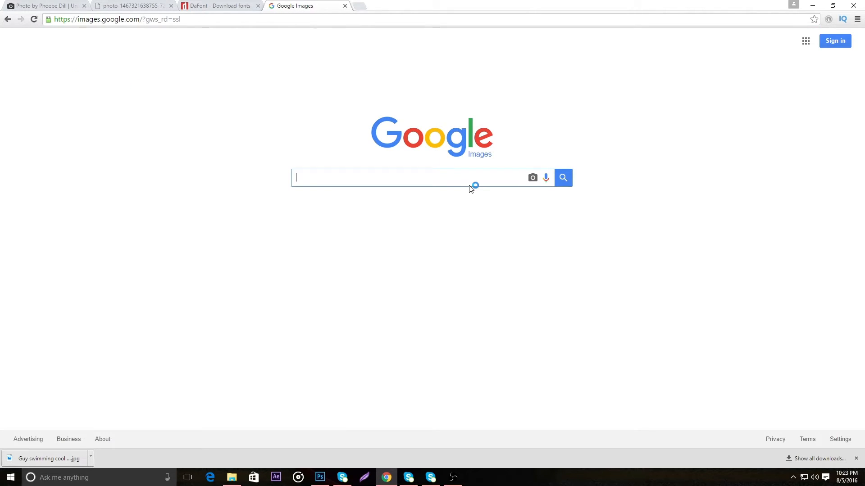
Search Google Images for cool youtube button
type("cool y")
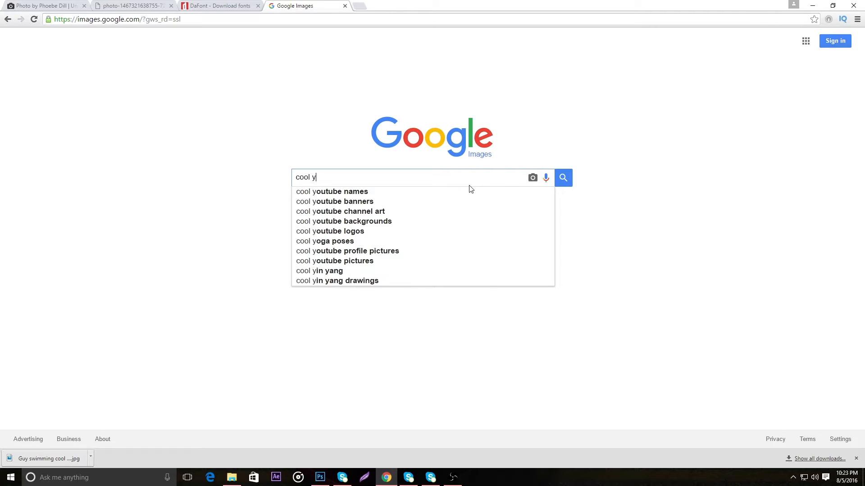
type("outube button")
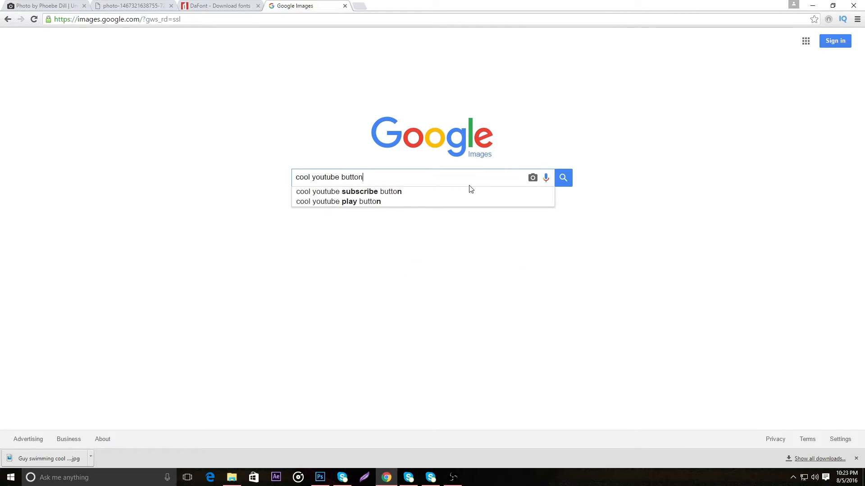
key("Return")
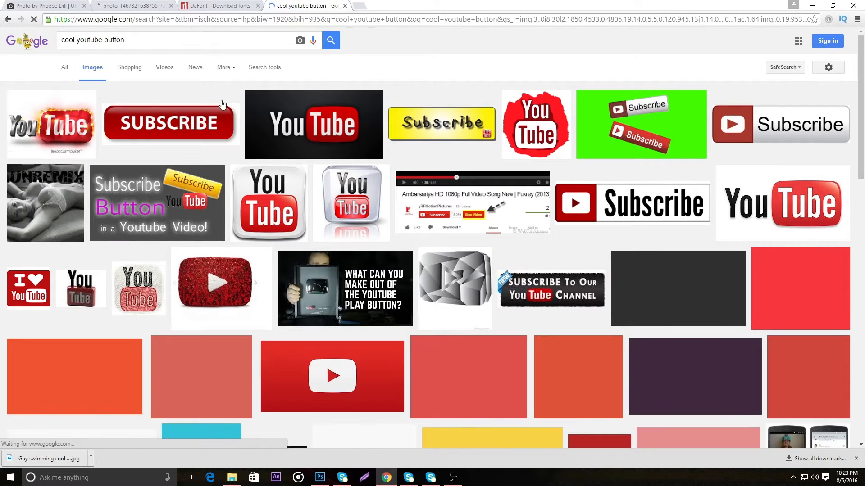
Preview several red YouTube play-button results and their related images to find a suitable picture
scroll(177, 255, "down", 4)
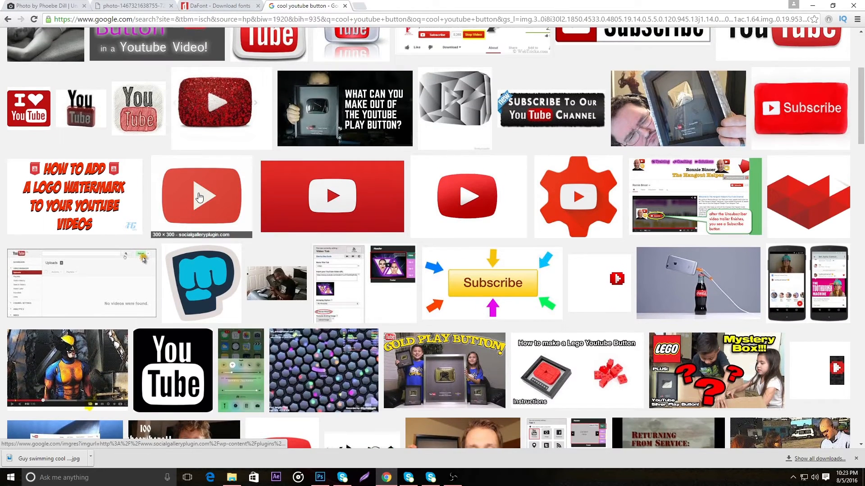
left_click(202, 194)
left_click(468, 67)
left_click(585, 69)
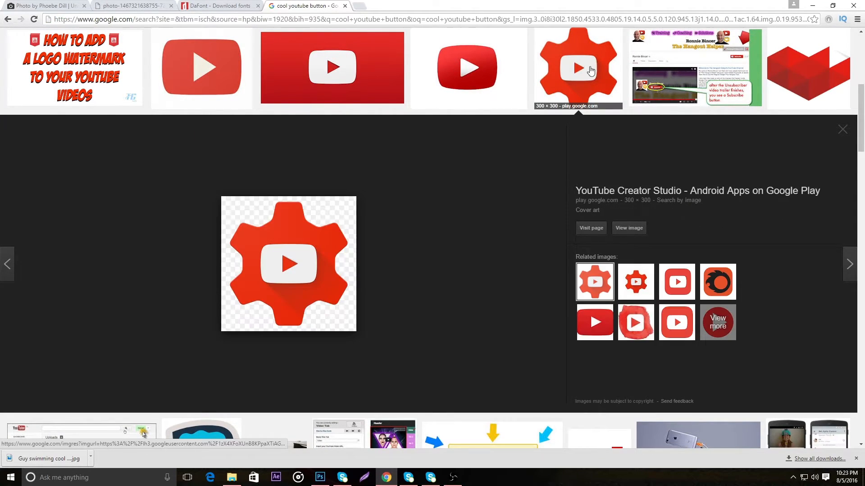
left_click(595, 322)
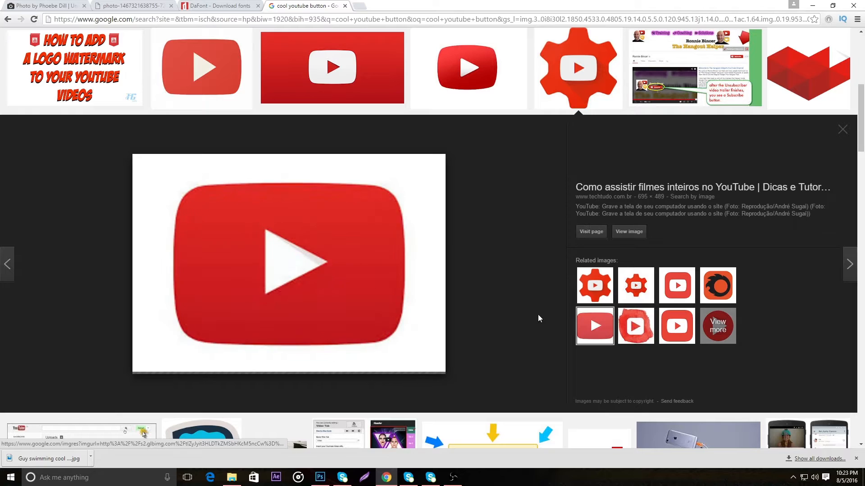
left_click(685, 299)
scroll(405, 225, "up", 7)
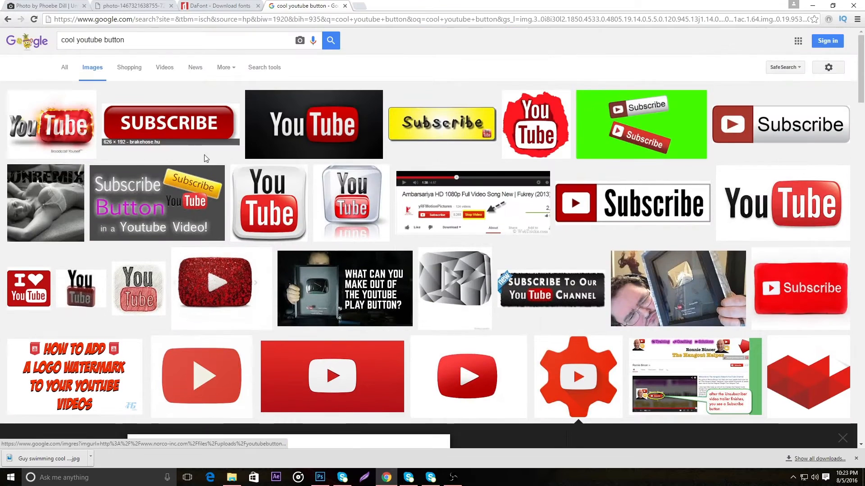
Search the images for youtube logo and open the dark rounded play-icon result from YouTube's Downloads page
left_click_drag(146, 42, 1, 4)
type("yo")
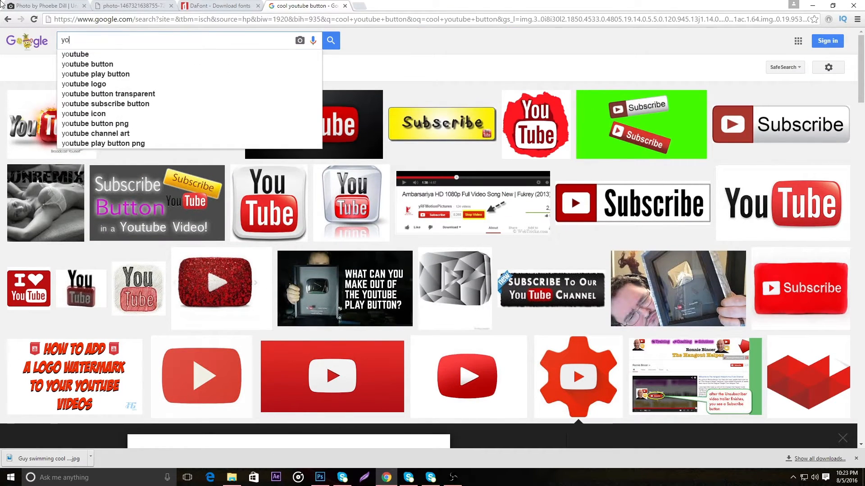
type("utube logo")
key("Return")
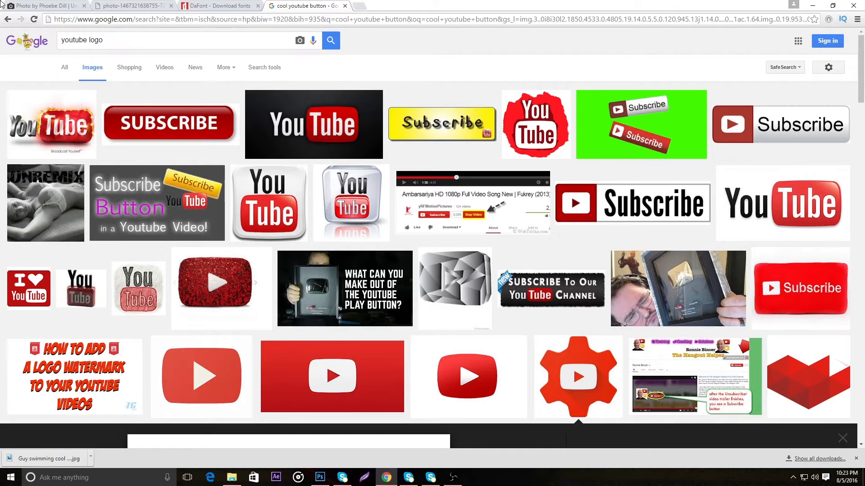
left_click(340, 318)
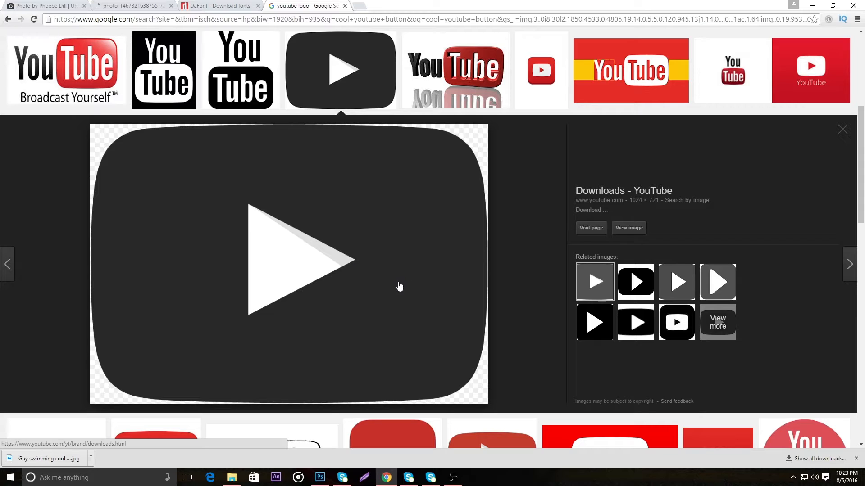
Save the dark play-icon image to Downloads as a PNG named YouTube Icon Logo
right_click(300, 248)
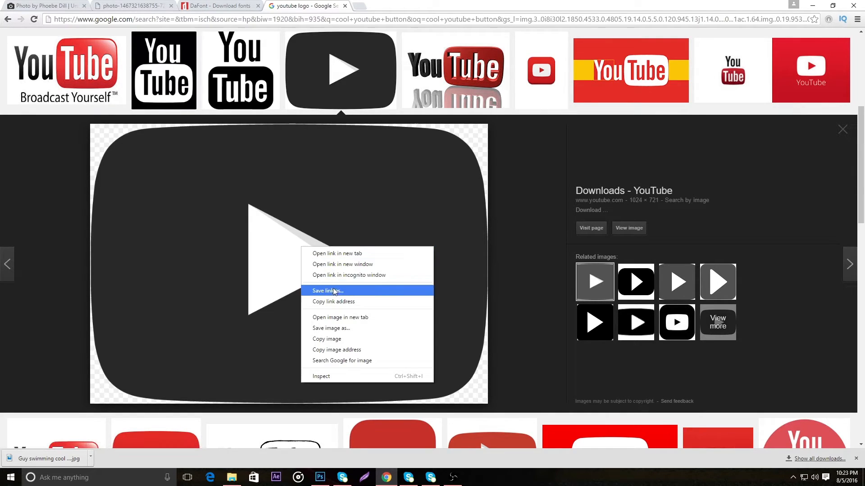
left_click(338, 329)
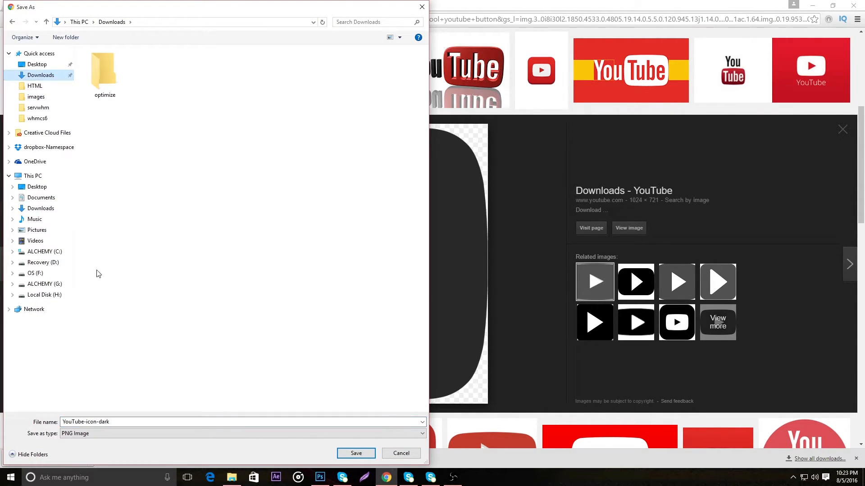
left_click(131, 421)
left_click(134, 421)
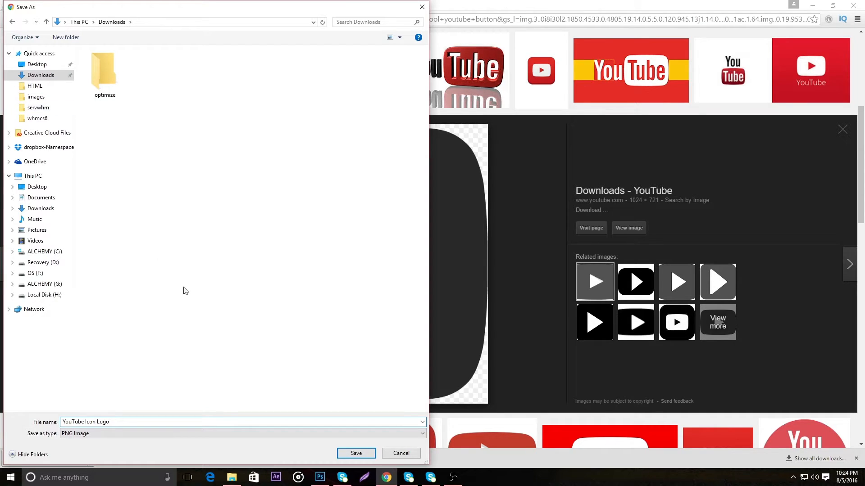
left_click(356, 453)
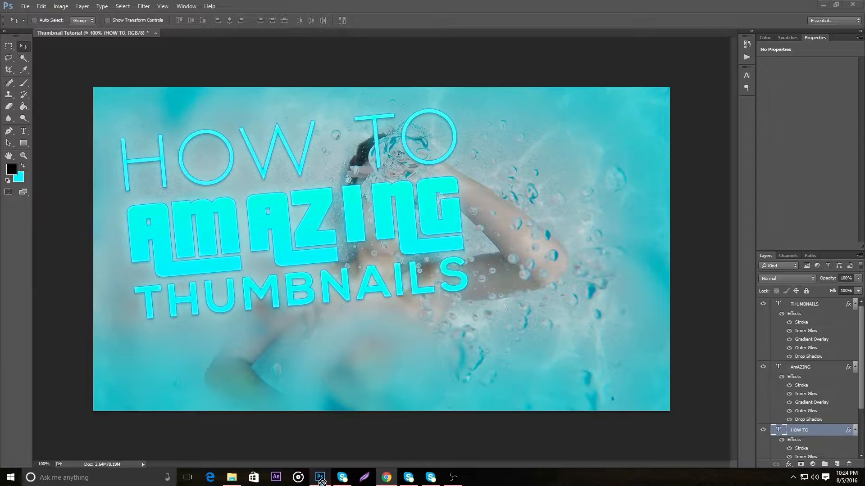
Switch to Photoshop and place the downloaded YouTube Icon Logo beside the title, scaled to about 29% and rotated about 7 degrees clockwise
left_click(321, 478)
left_click_drag(322, 481, 532, 320)
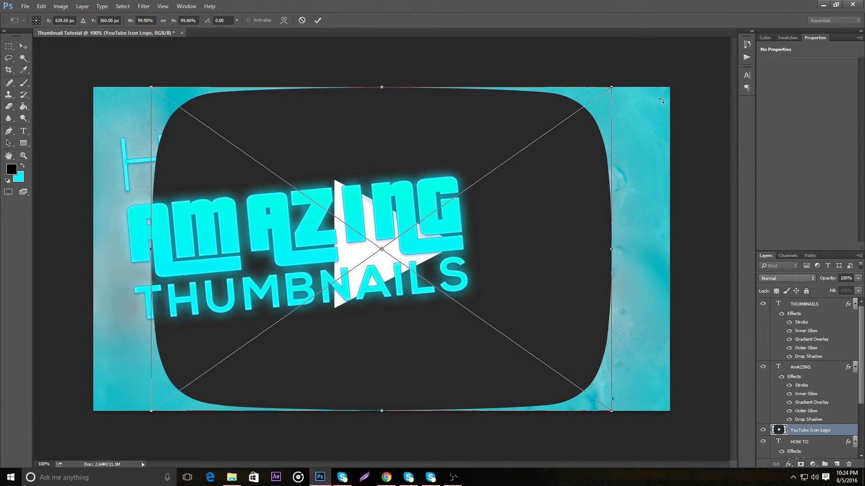
left_click_drag(613, 84, 290, 335)
left_click_drag(228, 381, 604, 245)
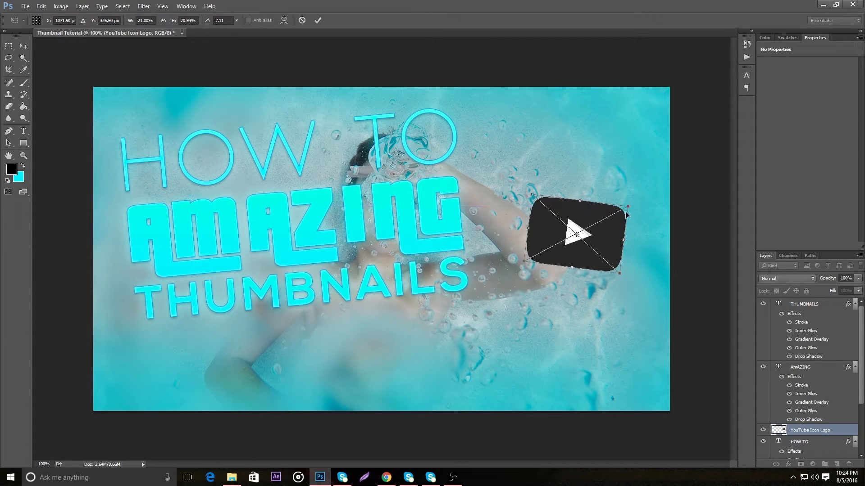
left_click_drag(628, 206, 659, 190)
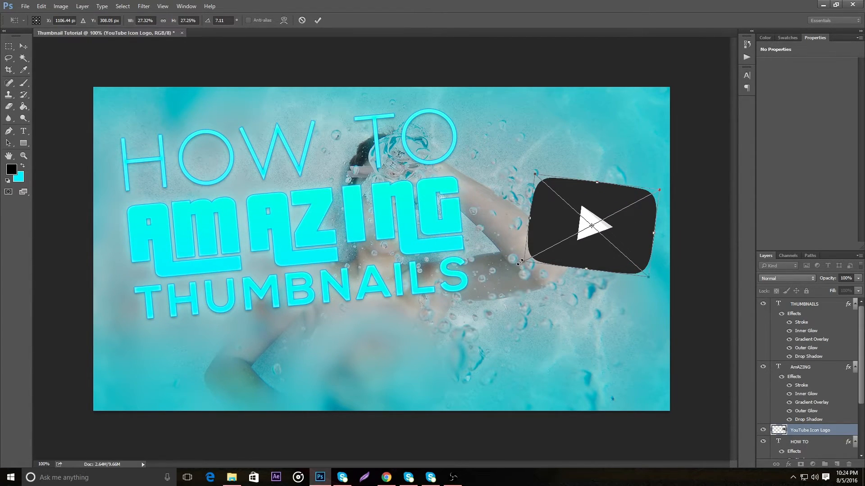
left_click_drag(520, 263, 509, 268)
left_click_drag(605, 228, 603, 266)
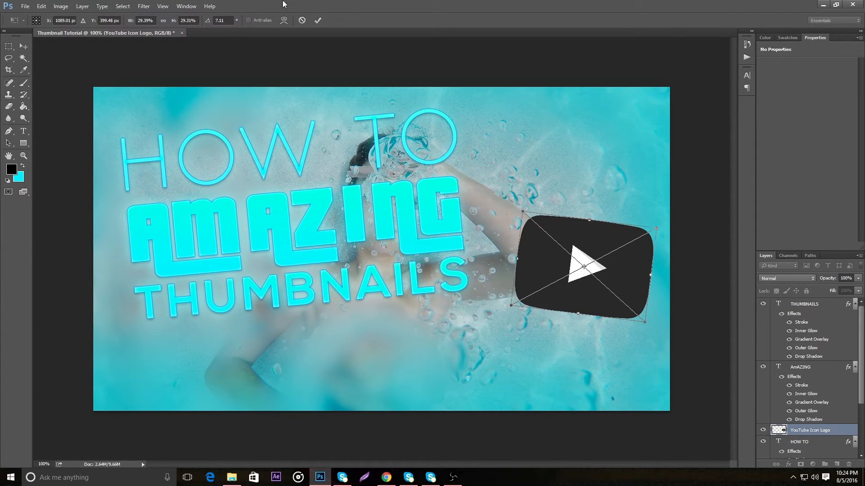
left_click(317, 20)
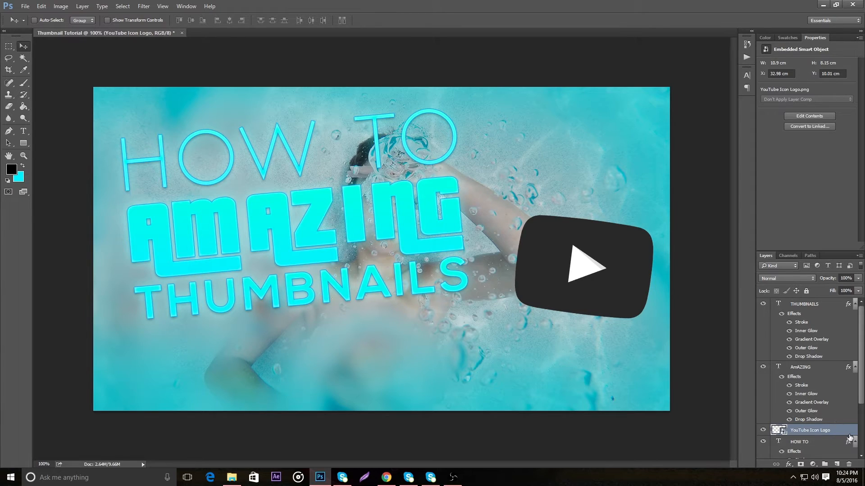
Copy the AmAZING layer style and paste it onto the YouTube Icon Logo layer
left_click(836, 367)
right_click(826, 364)
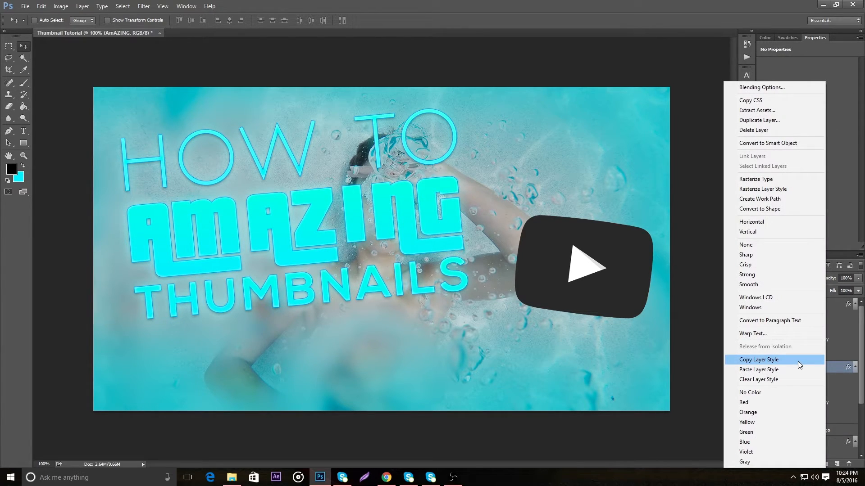
left_click(798, 361)
right_click(831, 432)
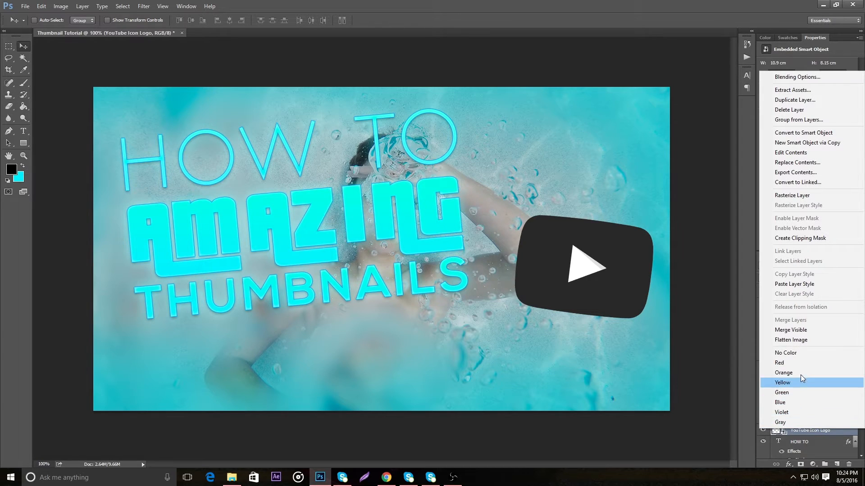
left_click(806, 284)
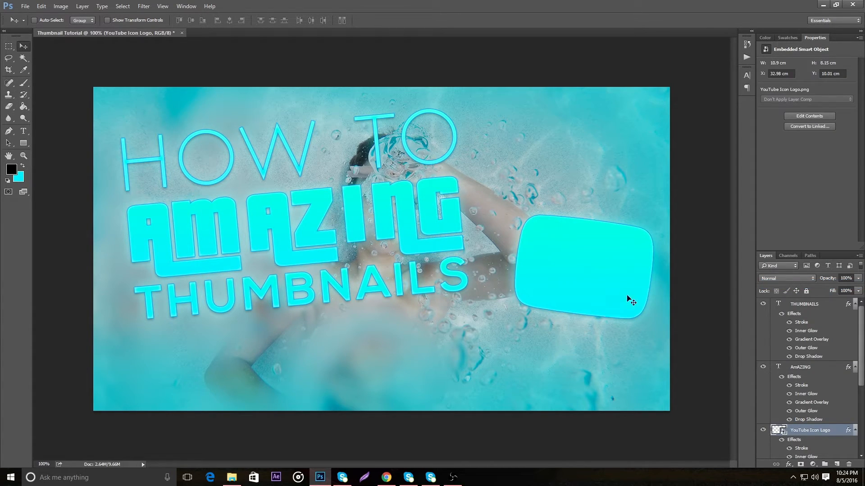
Set the YouTube Icon Logo's Gradient Overlay to Overlay blend mode at 50% opacity and apply the layer style
right_click(842, 433)
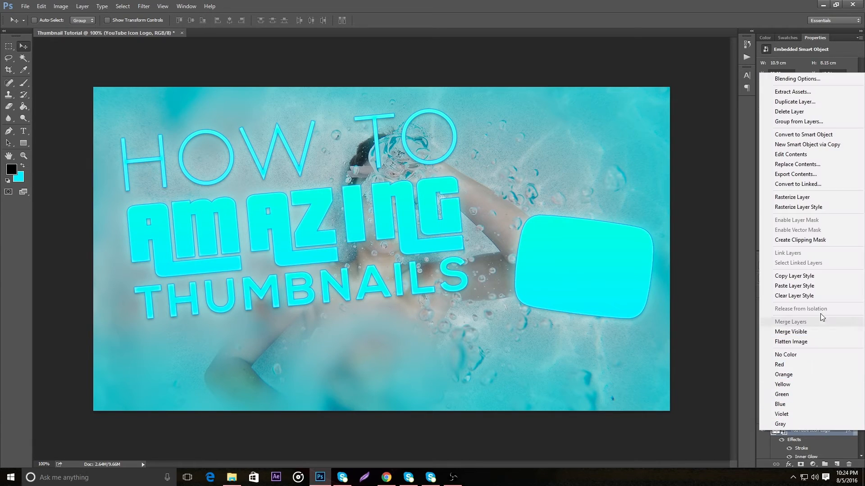
left_click(688, 114)
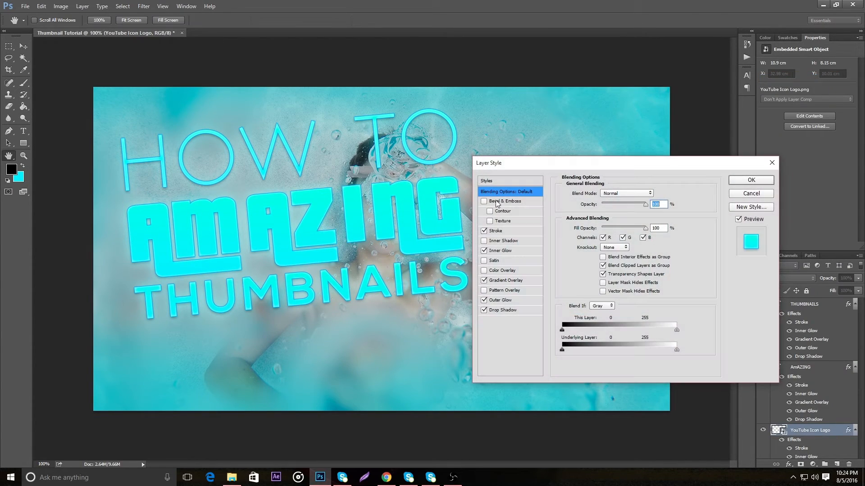
left_click(522, 279)
left_click_drag(644, 165, 797, 121)
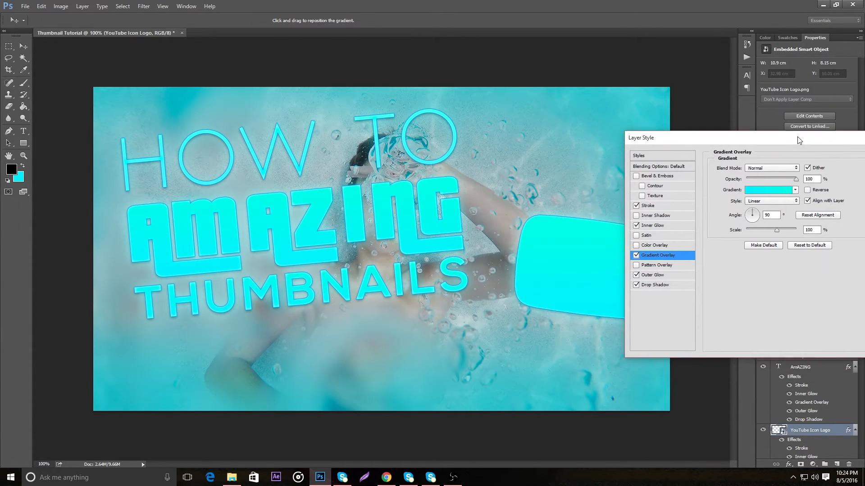
left_click_drag(796, 161, 754, 162)
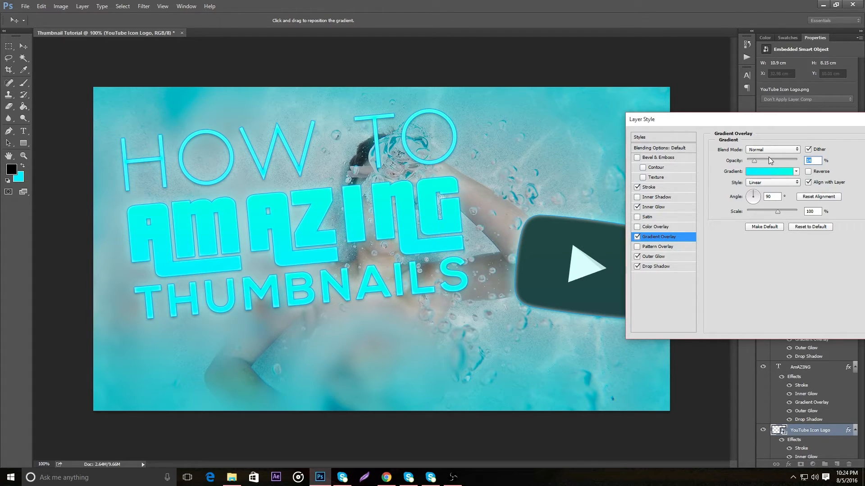
left_click(763, 150)
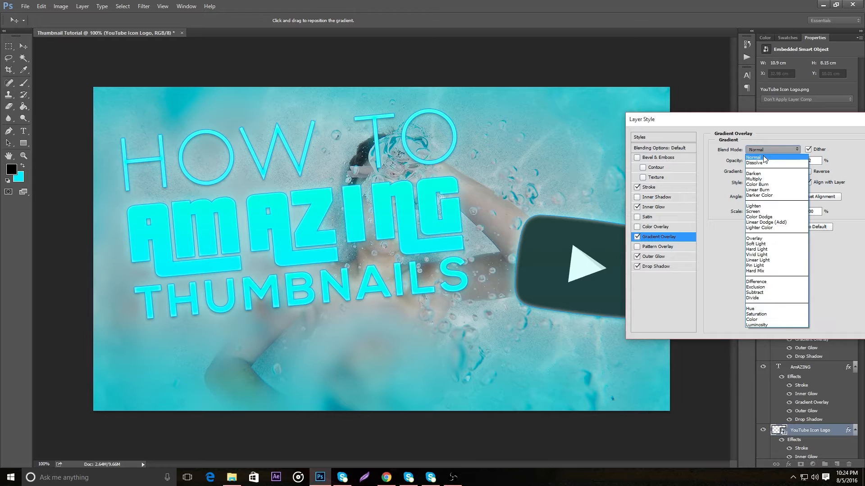
left_click(763, 238)
left_click_drag(761, 163, 779, 162)
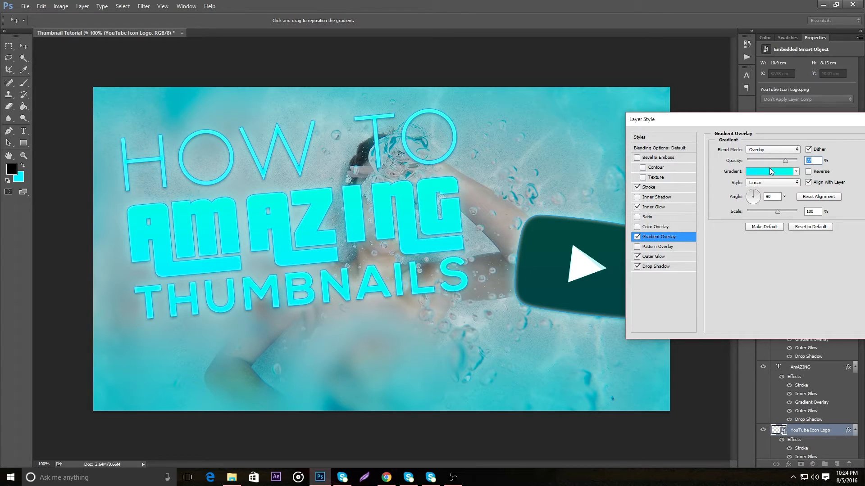
type("50")
left_click_drag(852, 120, 703, 143)
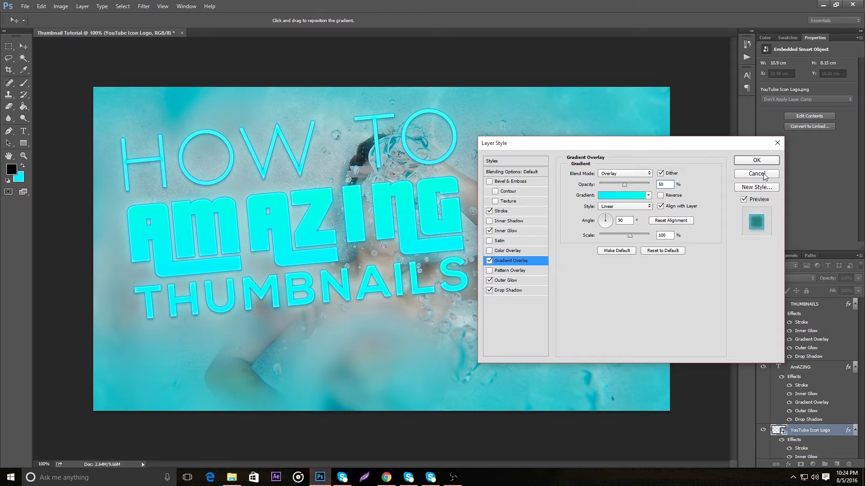
left_click(757, 160)
Nudge the YouTube logo slightly up and towards the title, and move its layer below the HOW TO layer
mouse_move(567, 270)
left_mouse_down()
mouse_move(559, 262)
mouse_move(555, 278)
left_mouse_up()
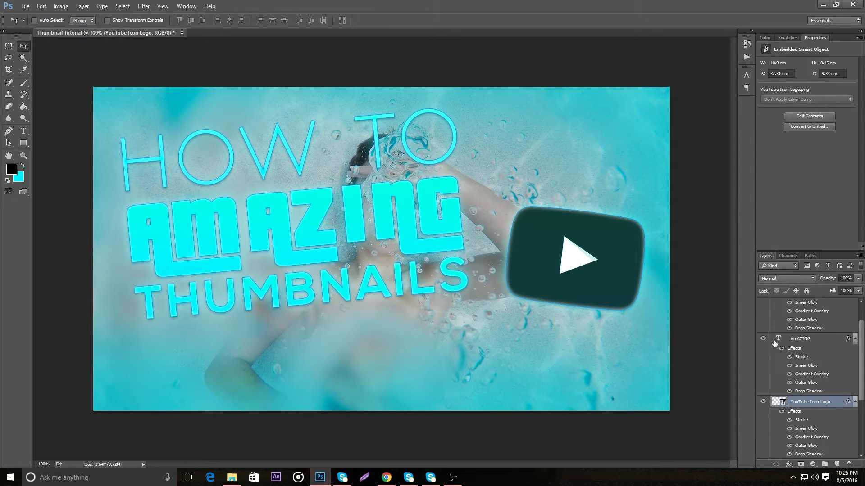
scroll(797, 341, "up", 1)
scroll(799, 388, "down", 1)
left_click_drag(808, 369, 812, 435)
scroll(816, 375, "up", 2)
Select the HOW TO, AmAZING and THUMBNAILS text layers together and shift them slightly down and to the right
left_click(815, 430)
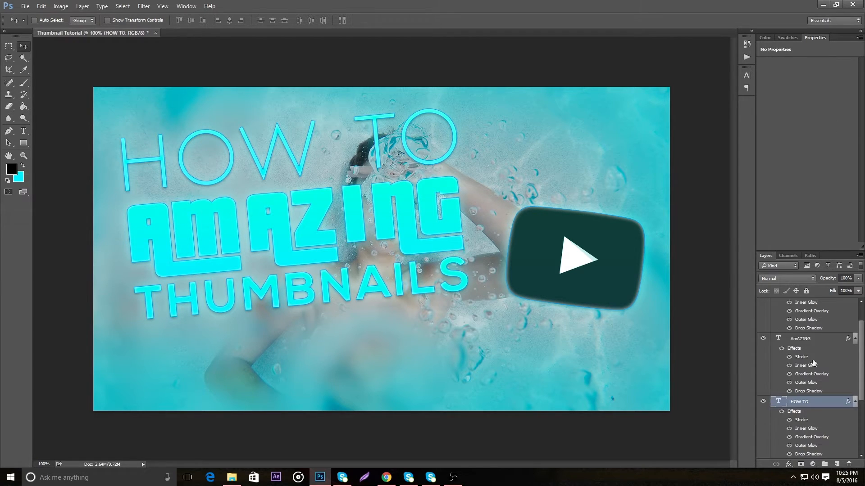
scroll(804, 364, "up", 1)
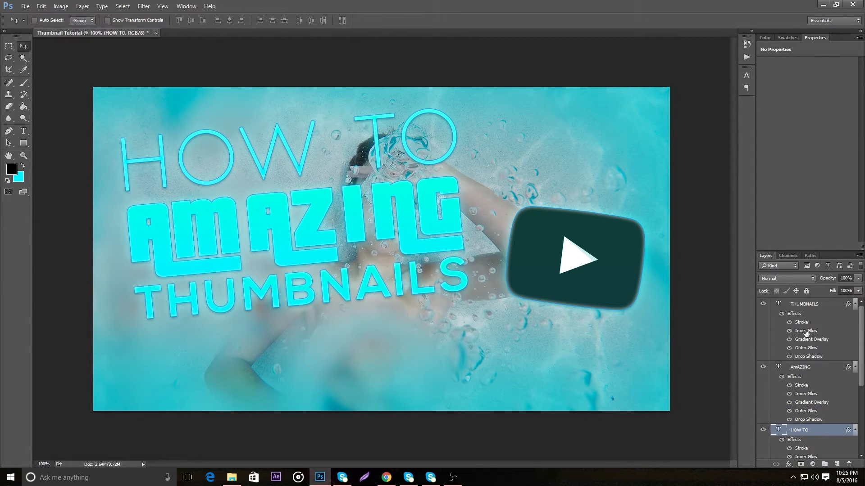
left_click(818, 305, "shift")
left_click_drag(277, 223, 279, 234)
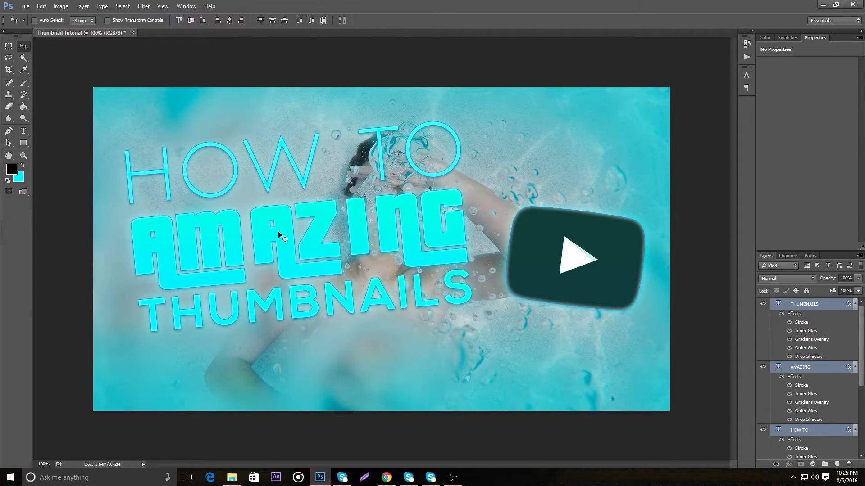
Enlarge the three selected title text layers proportionally to about 118%, keeping the title left of the YouTube logo
key("ctrl+t")
left_click_drag(472, 120, 493, 106)
left_click_drag(128, 337, 108, 349)
left_click_drag(362, 254, 367, 269)
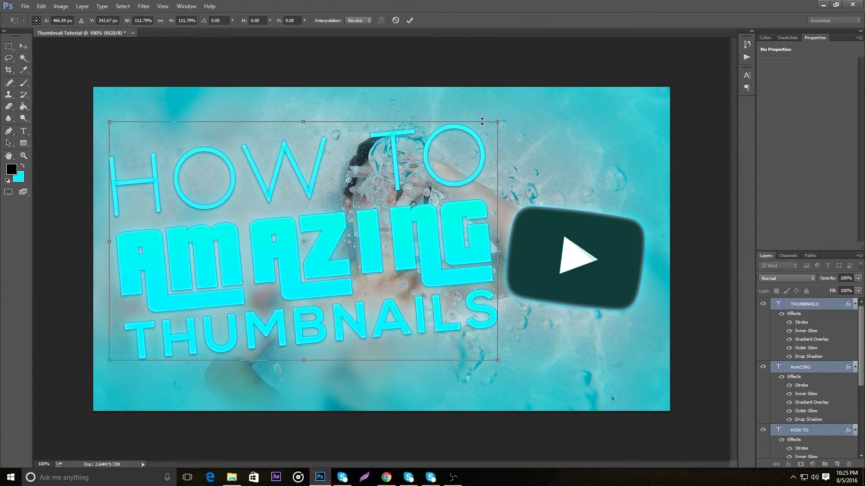
left_click_drag(497, 120, 515, 110)
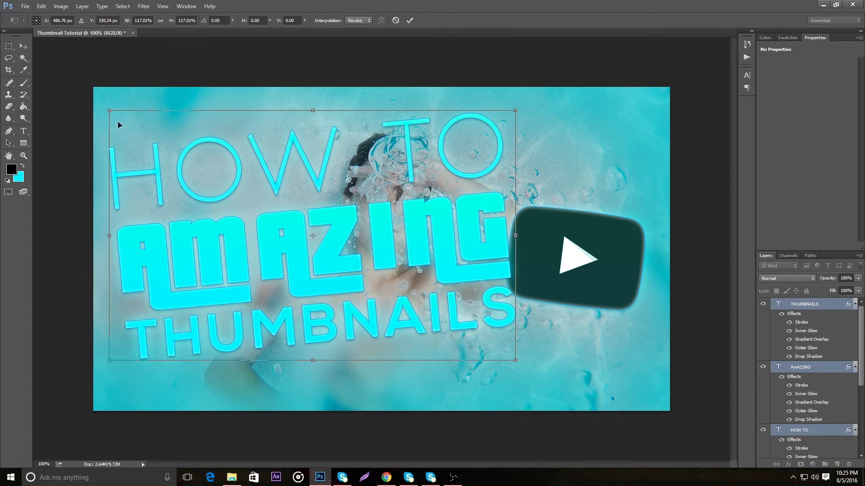
left_click_drag(106, 110, 104, 107)
left_click_drag(103, 361, 105, 359)
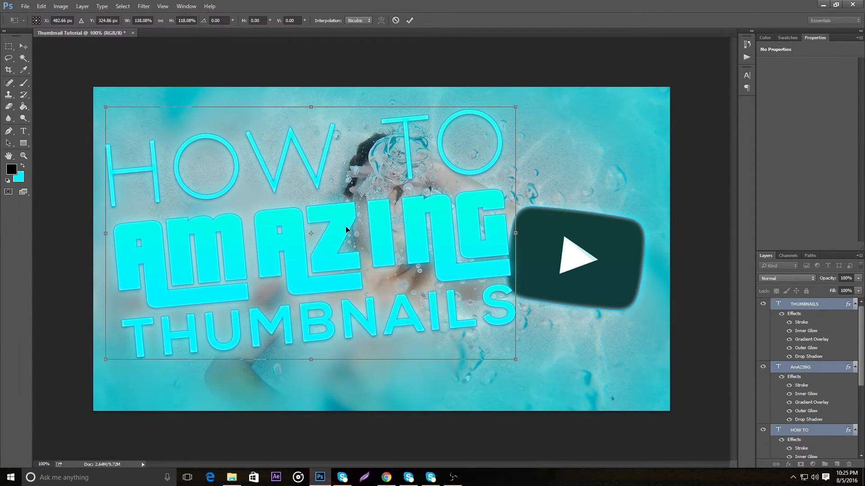
Shift the enlarged title left and slightly down to about X 469 px, Y 344 px, and apply the transform
key("Left")
key("Left")
key("Left")
key("Left")
key("Left")
key("Left")
key("Left")
key("Left")
key("Left")
key("Left")
key("Left")
key("Left")
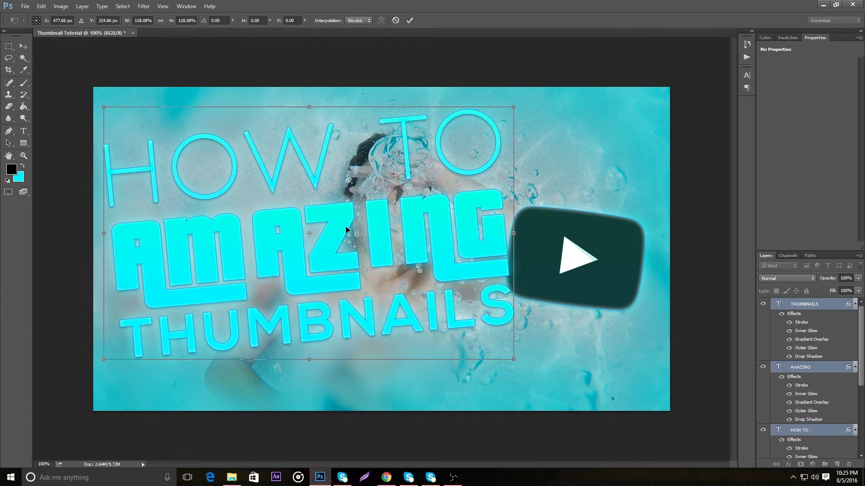
key("Left")
key("Left")
key("Left")
key("Left")
key("Up")
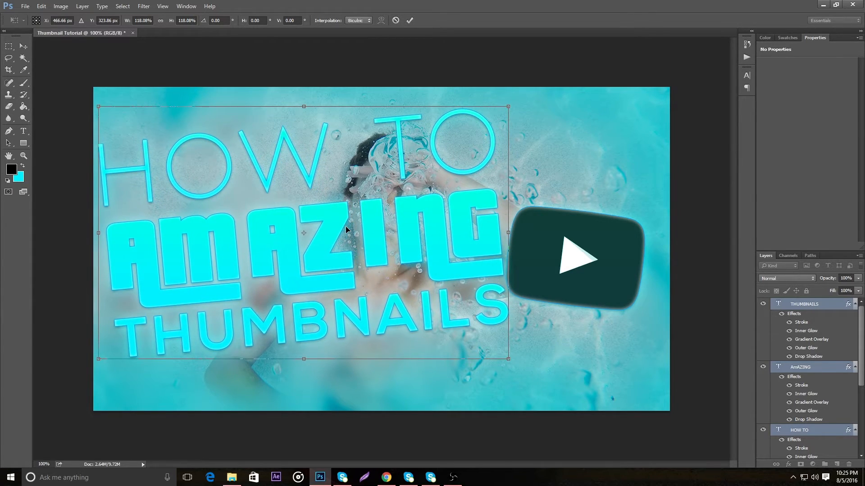
left_click_drag(417, 219, 415, 231)
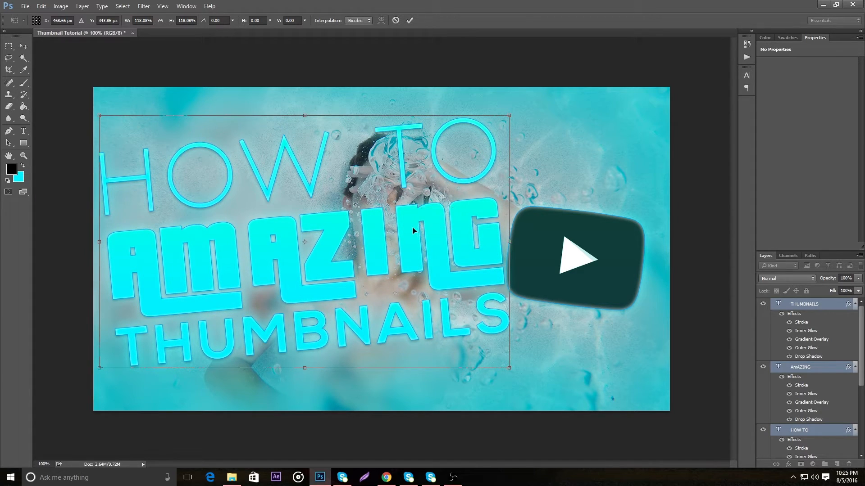
left_click(409, 20)
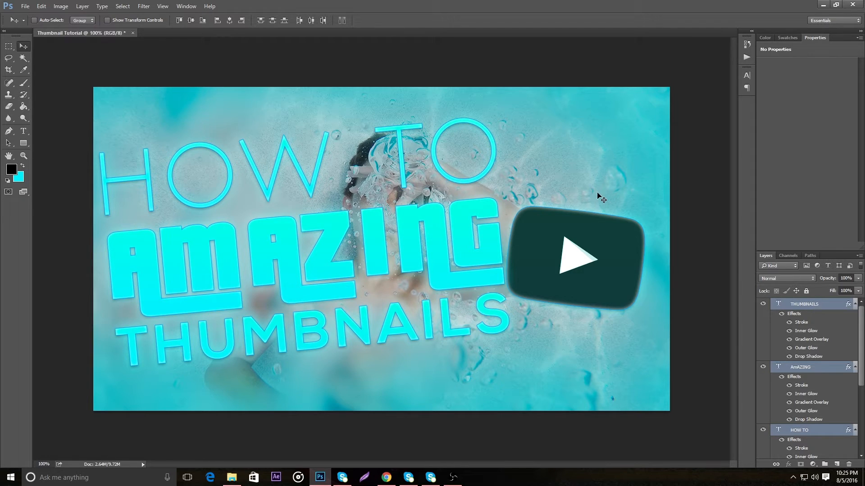
Nudge the three title text layers up by small increments and very slightly to the right
key("Up")
key("Up")
key("Up")
key("Up")
key("Up")
key("Right")
key("Up")
key("Up")
key("Up")
key("Up")
key("Up")
key("Up")
key("Up")
key("Up")
key("Up")
key("Up")
key("Up")
key("Up")
key("Up")
key("Up")
key("Up")
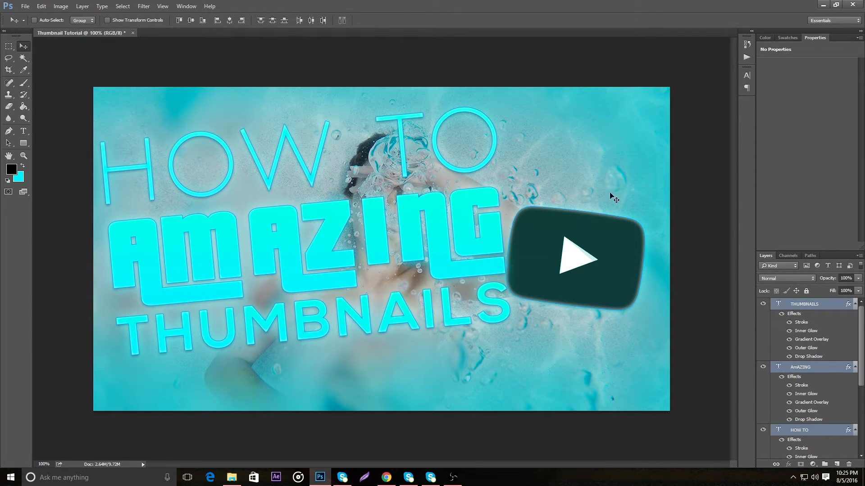
Move the YouTube Icon Logo up and slightly right, clear of the title's edge
scroll(840, 397, "down", 3)
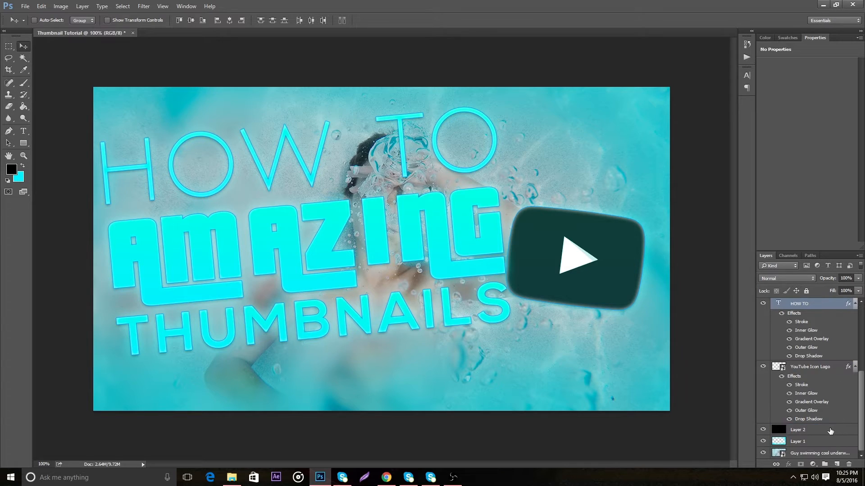
left_click(827, 368)
left_click_drag(594, 285, 604, 253)
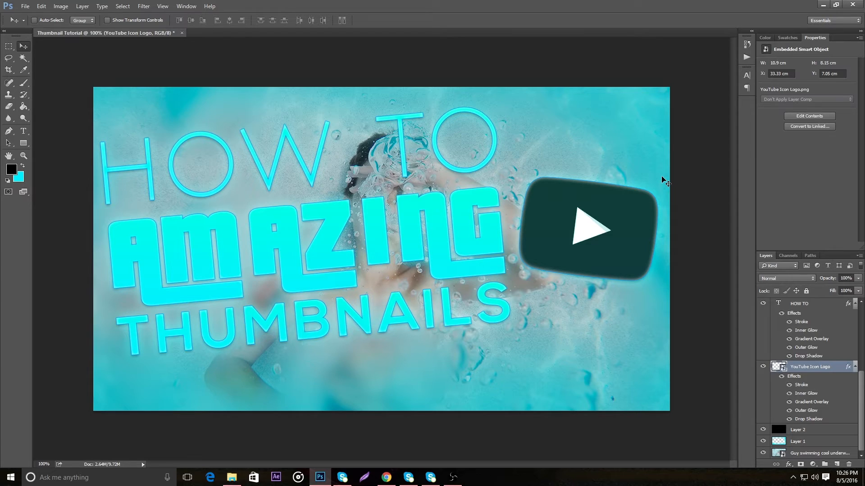
Set the first colour stop of the HOW TO layer's Gradient Overlay to light grey b9b9b9
scroll(809, 323, "up", 3)
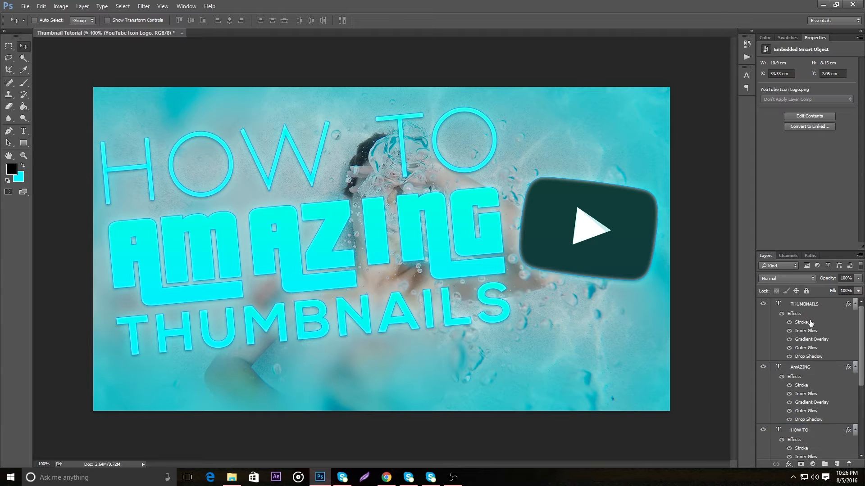
left_click(835, 431)
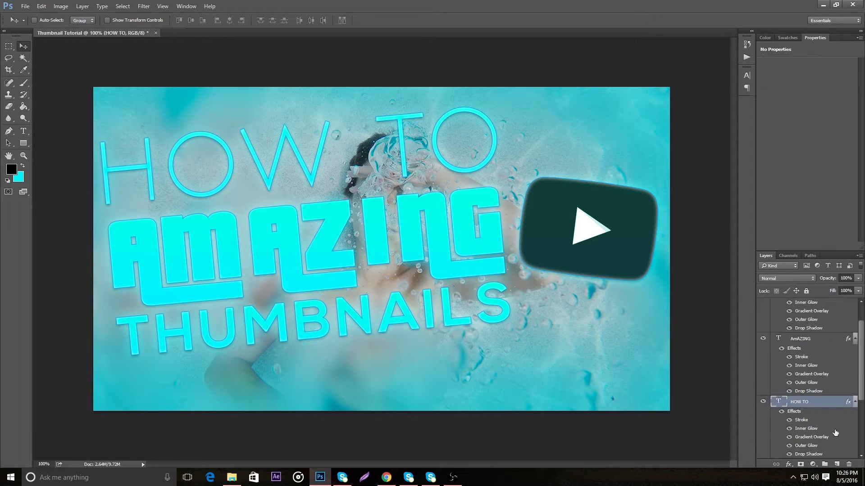
double_click(831, 404)
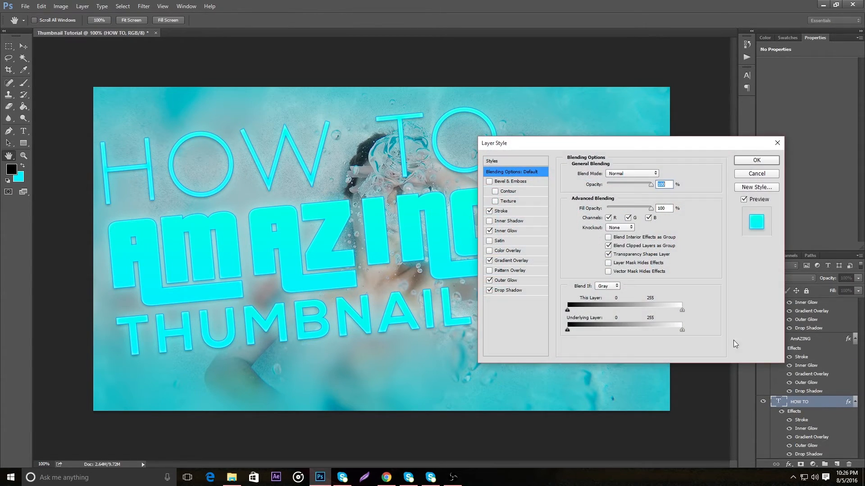
left_click(535, 261)
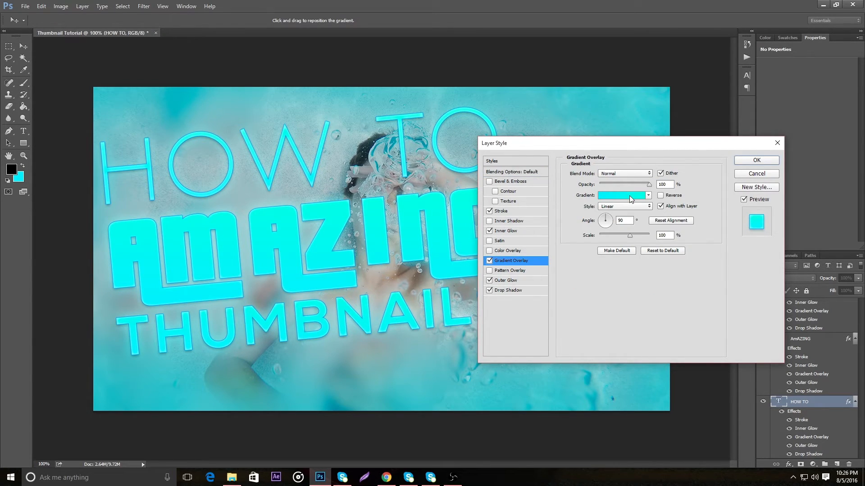
left_click(629, 198)
double_click(385, 229)
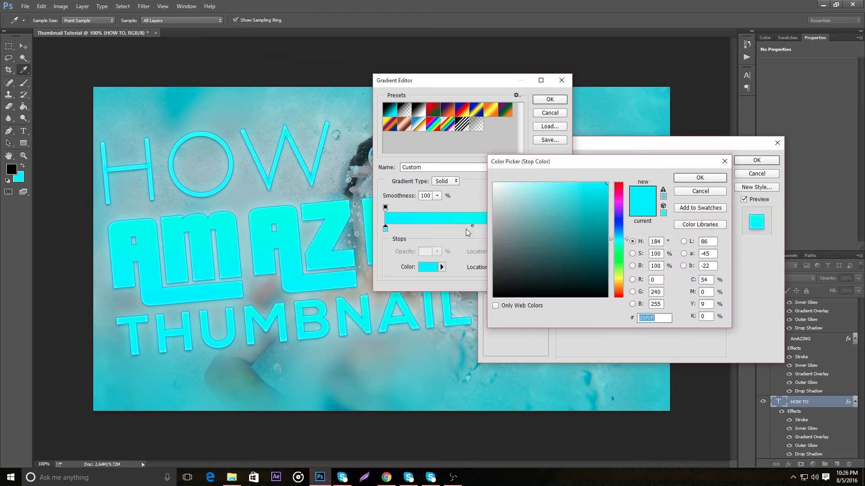
mouse_move(570, 287)
left_mouse_down()
mouse_move(478, 231)
mouse_move(498, 219)
mouse_move(477, 214)
left_mouse_up()
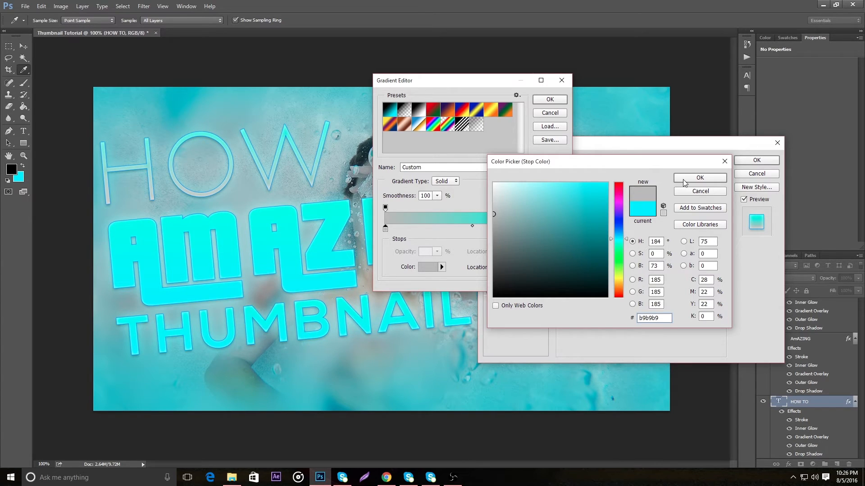
left_click(699, 178)
Set the gradient's end colour stop to white ffffff and apply the HOW TO layer style
left_click(559, 229)
double_click(560, 230)
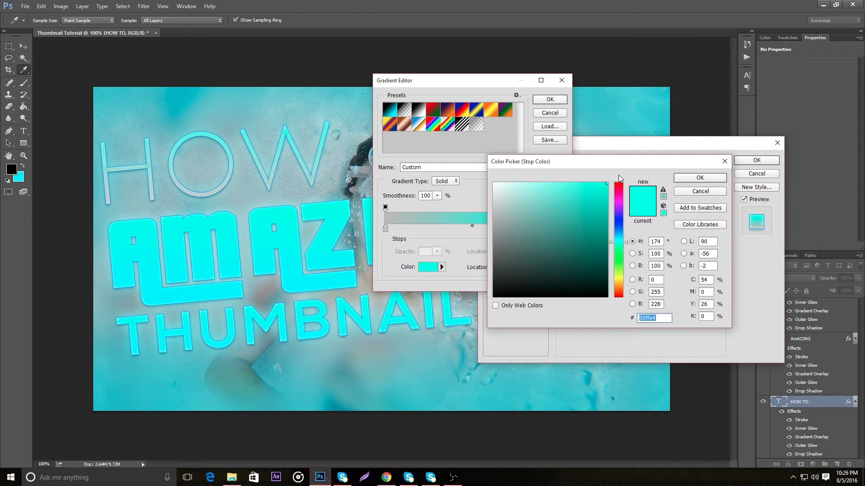
left_click(494, 184)
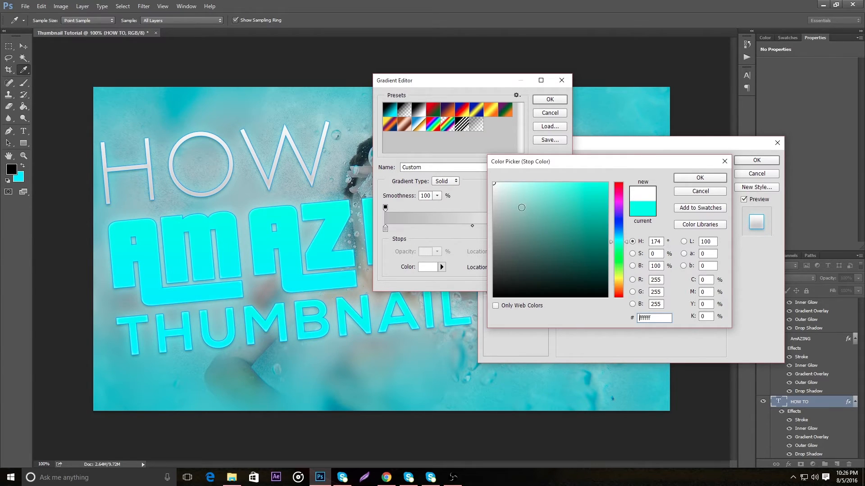
left_click(700, 179)
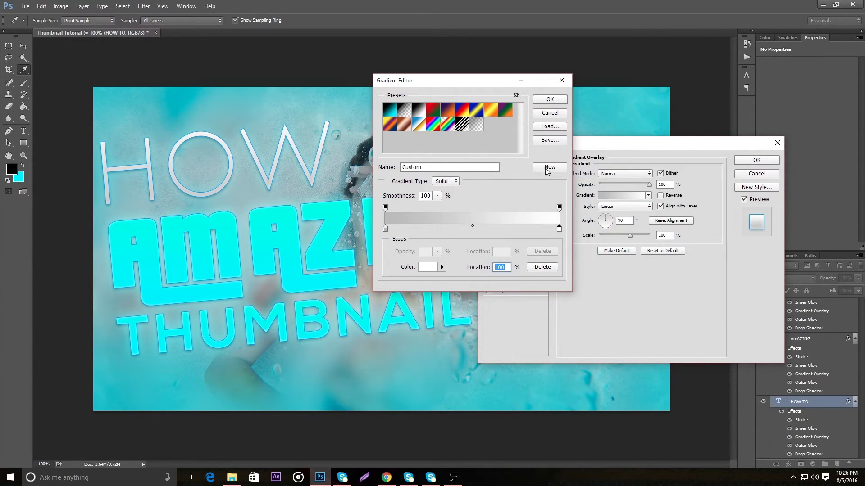
left_click(549, 100)
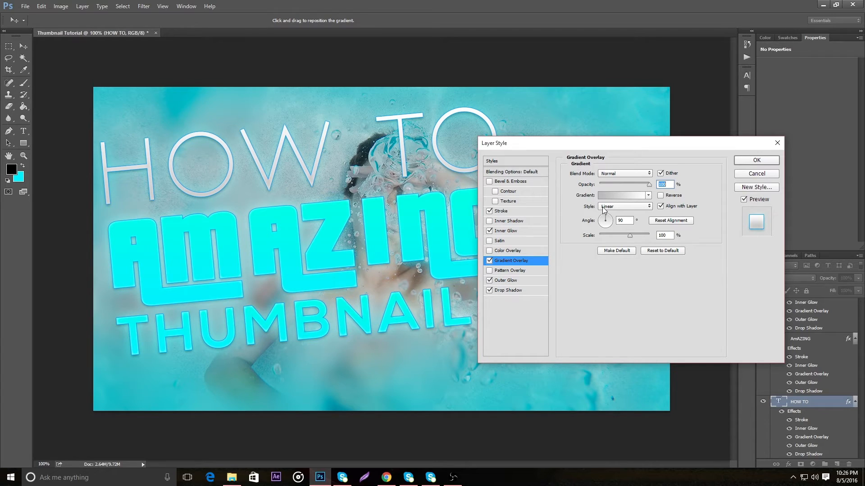
left_click(750, 163)
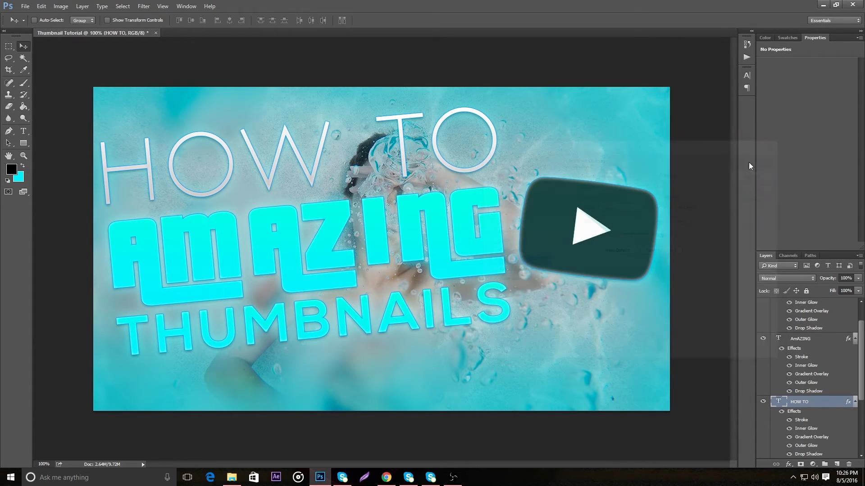
Copy the HOW TO layer style and paste it onto the THUMBNAILS layer
right_click(831, 403)
left_click(806, 294)
scroll(791, 392, "up", 1)
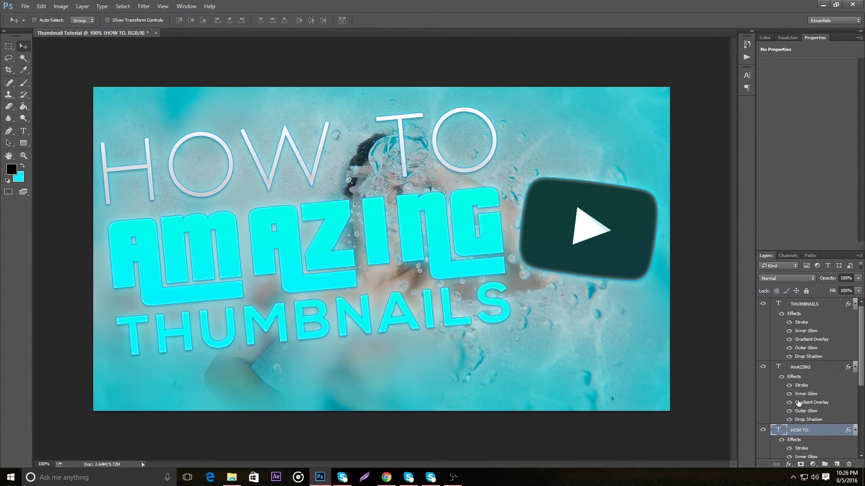
left_click(816, 305)
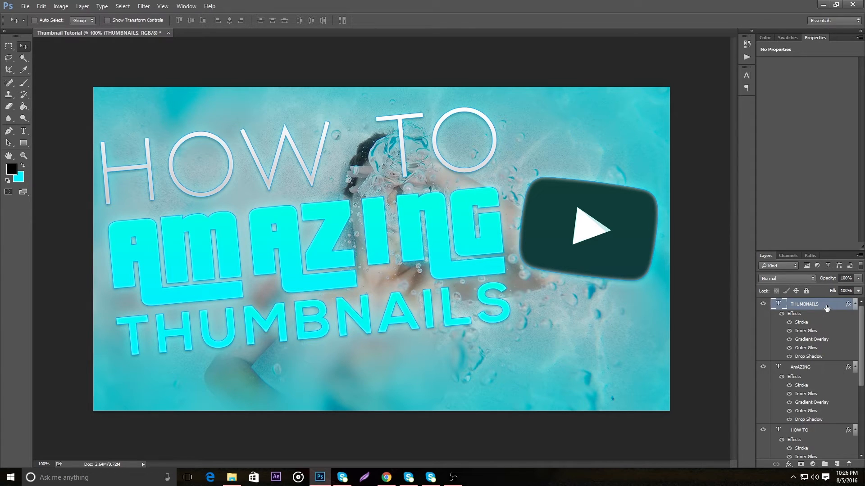
right_click(826, 308)
left_click(791, 370)
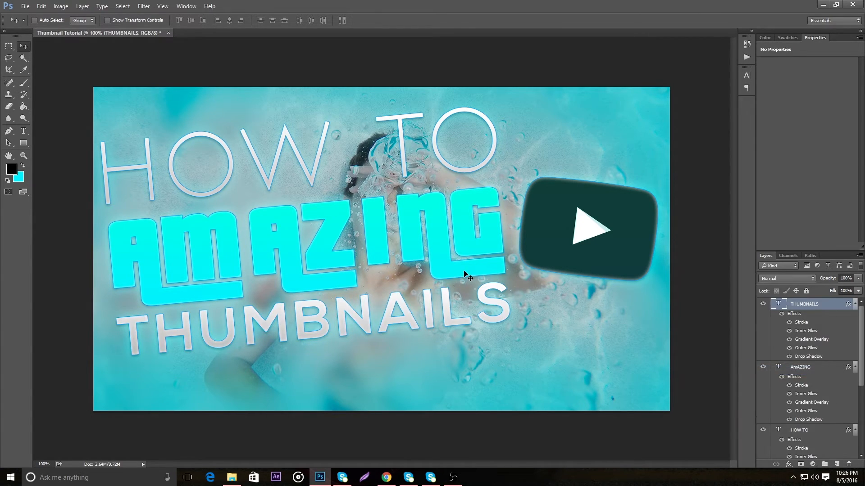
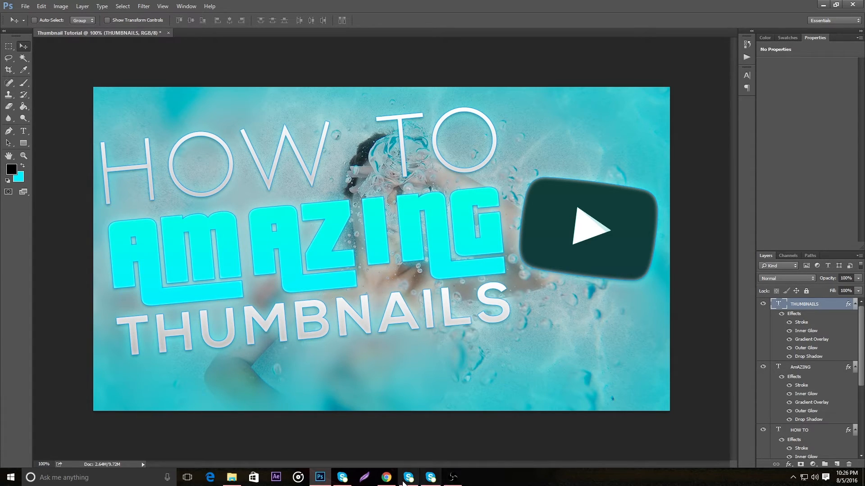
mouse_move(390, 478)
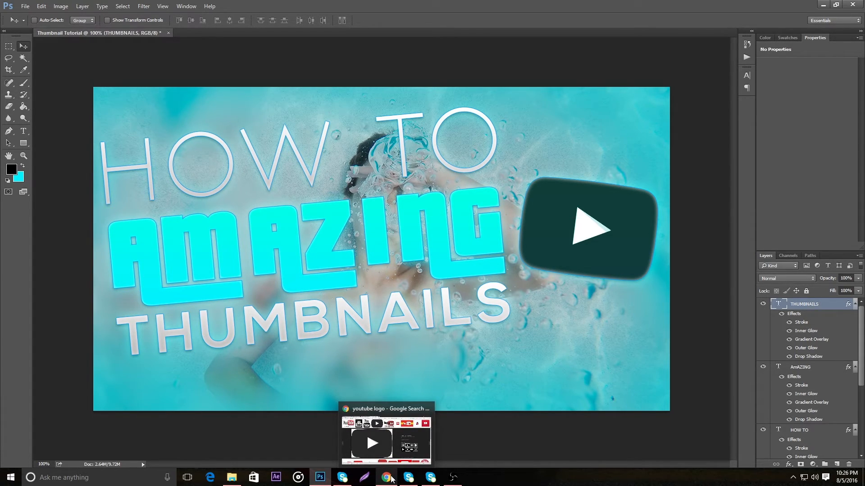
left_click(392, 469)
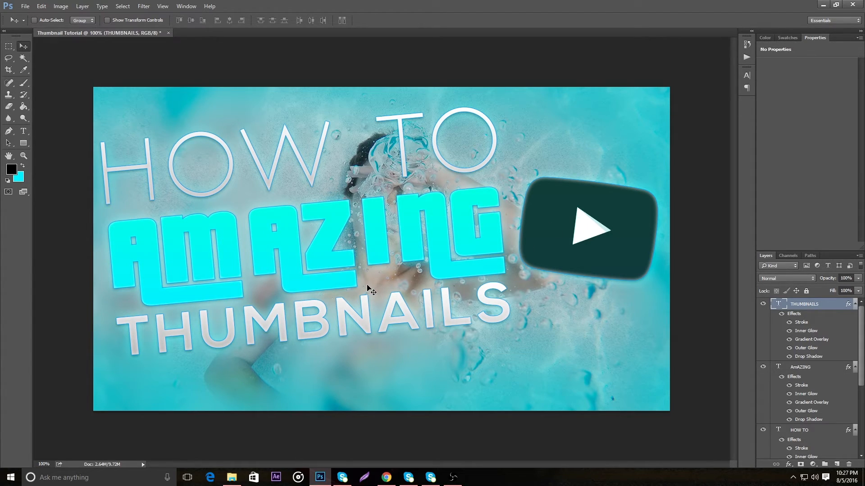
Set the opacity of the black overlay layer between the YouTube logo and the cyan edges to 30%
scroll(828, 382, "down", 3)
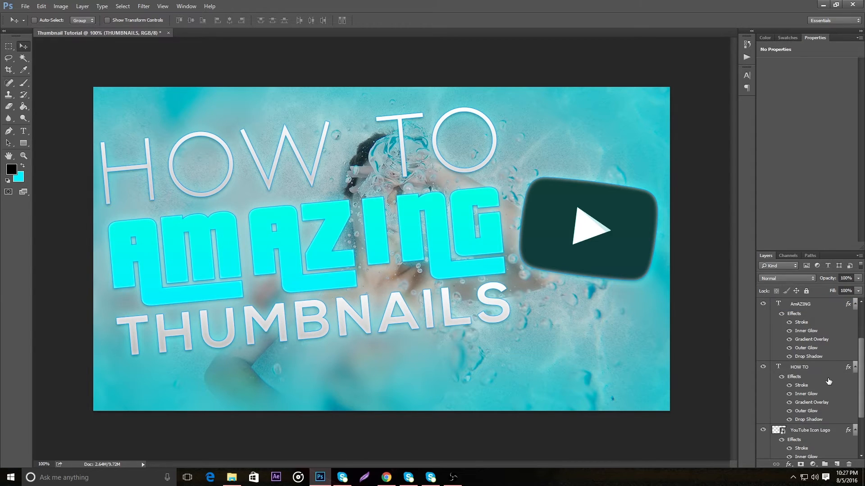
left_click(846, 430)
left_click(858, 278)
left_click_drag(834, 288, 828, 288)
mouse_move(836, 292)
left_mouse_down()
mouse_move(848, 293)
mouse_move(834, 291)
left_mouse_up()
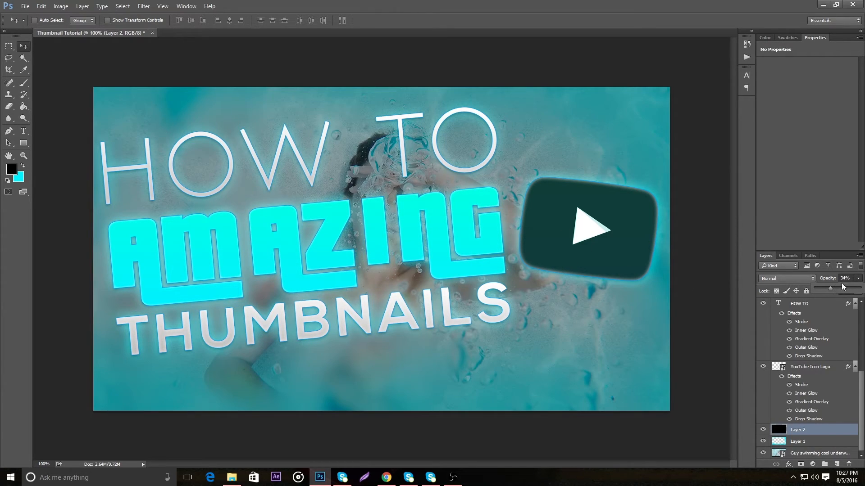
type("0")
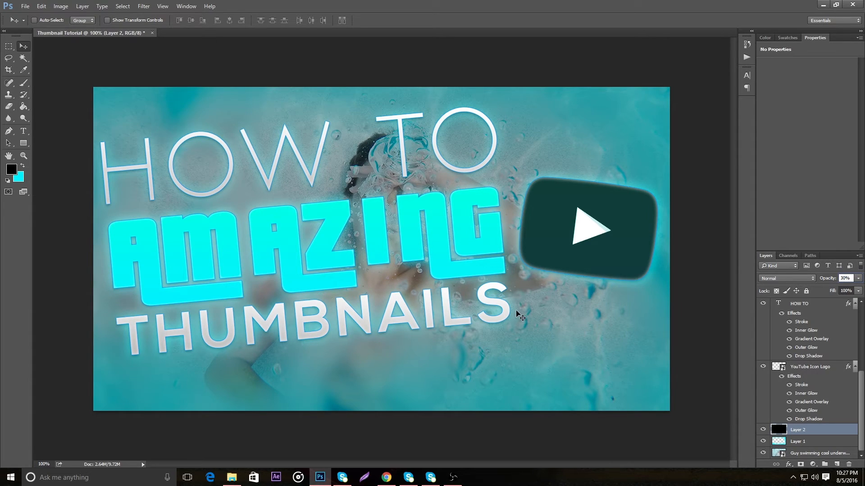
Select the HOW TO, AmAZING and THUMBNAILS text layers together and move them slightly down and right
scroll(817, 390, "up", 2)
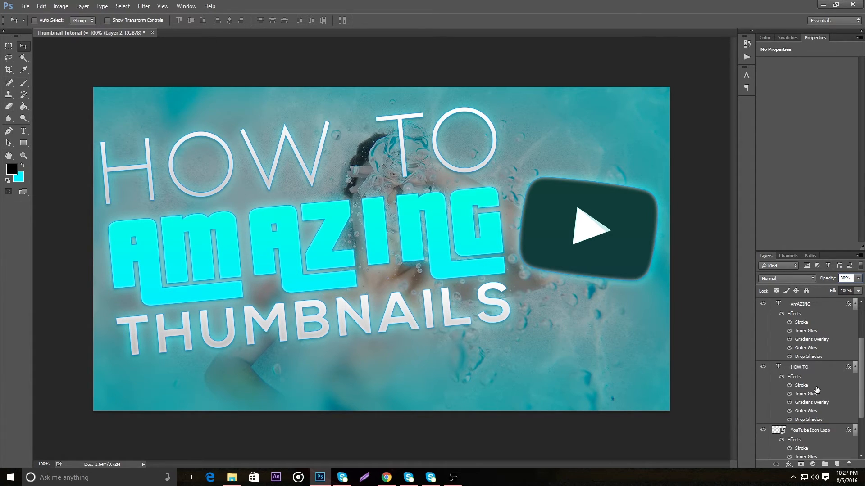
left_click(818, 375)
scroll(818, 374, "up", 2)
left_click(807, 307, "shift")
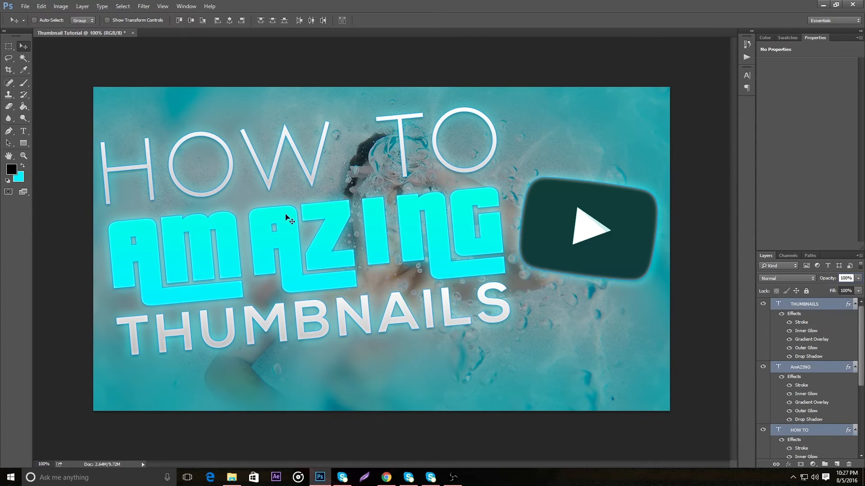
left_click_drag(269, 212, 271, 222)
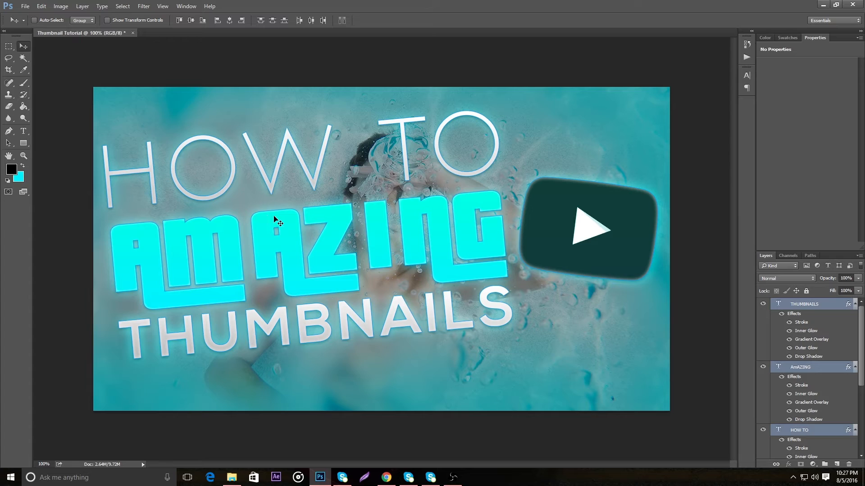
Scale the three title layers together to 99.22% and shift them slightly further down and right
key("ctrl+t")
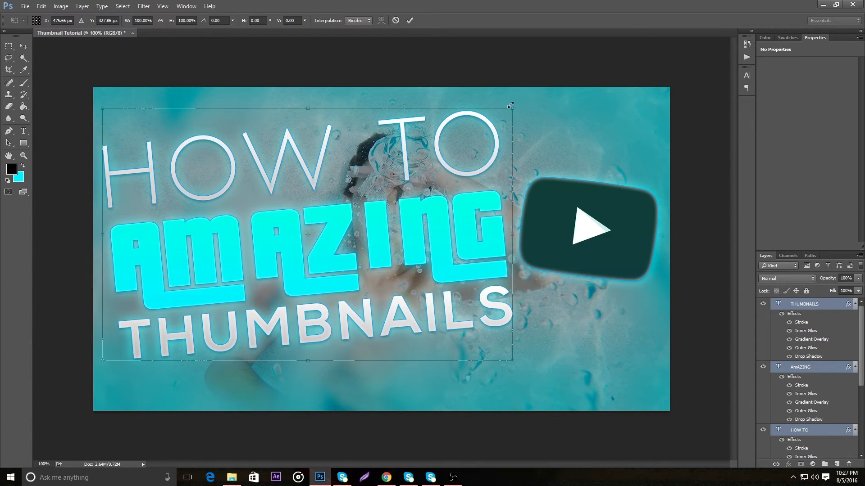
left_click_drag(507, 106, 508, 111)
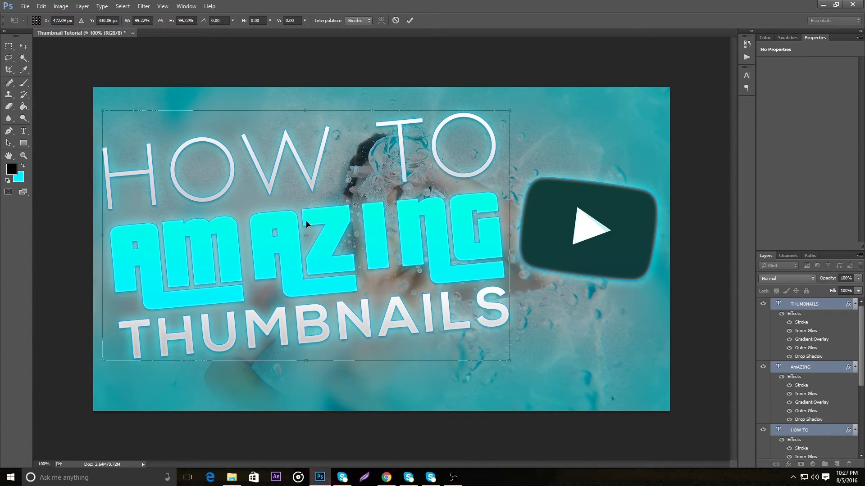
left_click_drag(354, 216, 356, 218)
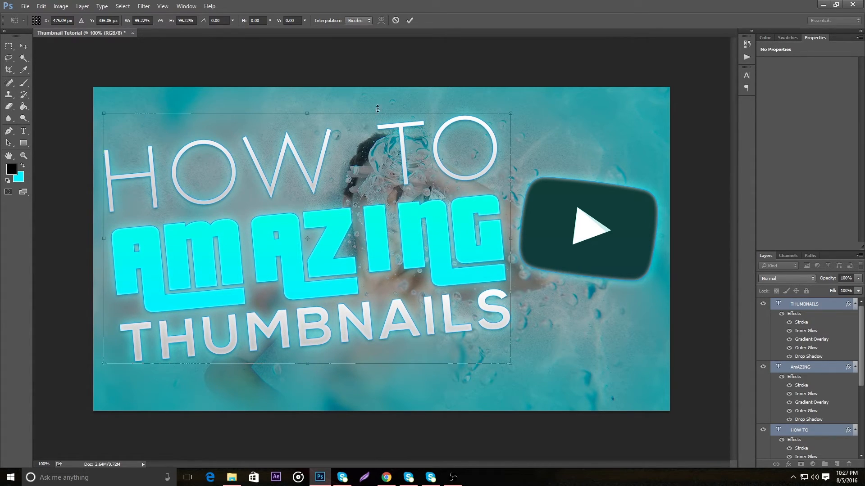
left_click(409, 20)
Move the YouTube Icon Logo slightly right, farther from the title
scroll(794, 363, "down", 3)
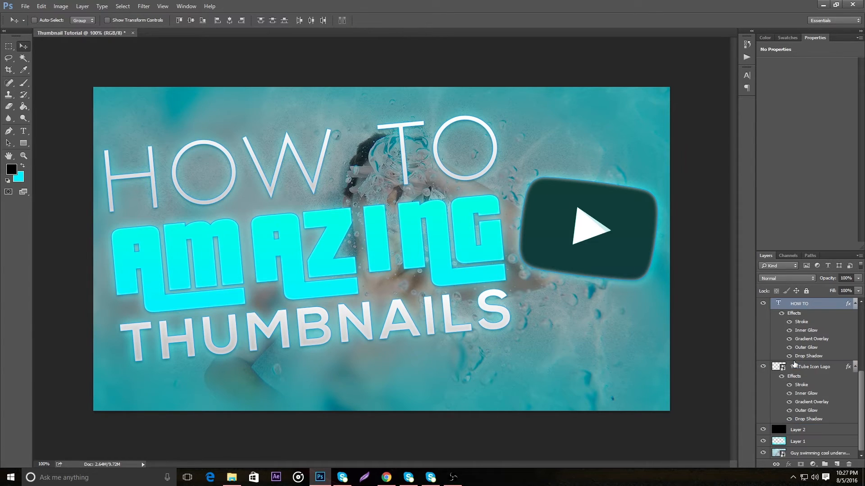
left_click(818, 367)
left_click_drag(634, 257, 637, 257)
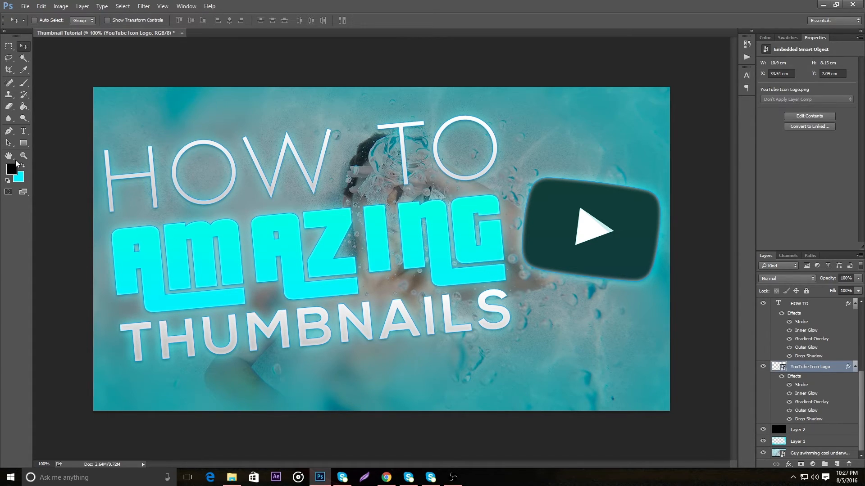
Draw a black arrow with the Custom Shape tool, about 176 by 126 px, and place it above the H of HOW
left_click(24, 145)
left_click_drag(25, 147, 47, 159)
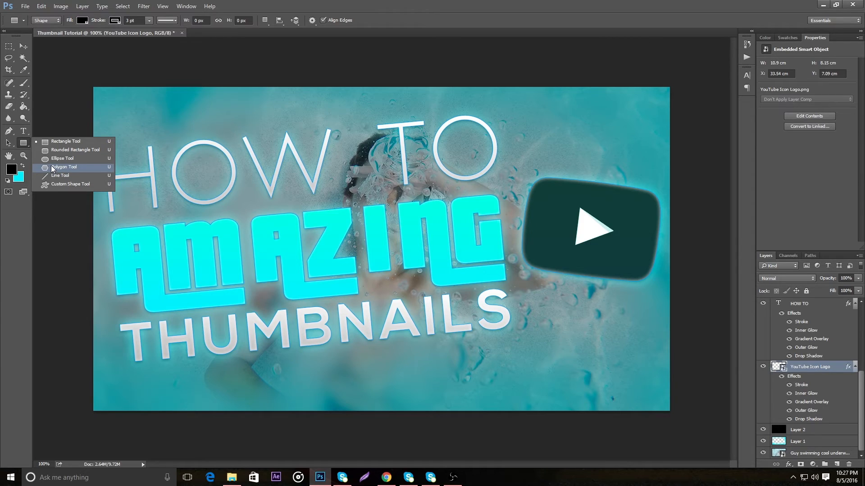
left_click(70, 186)
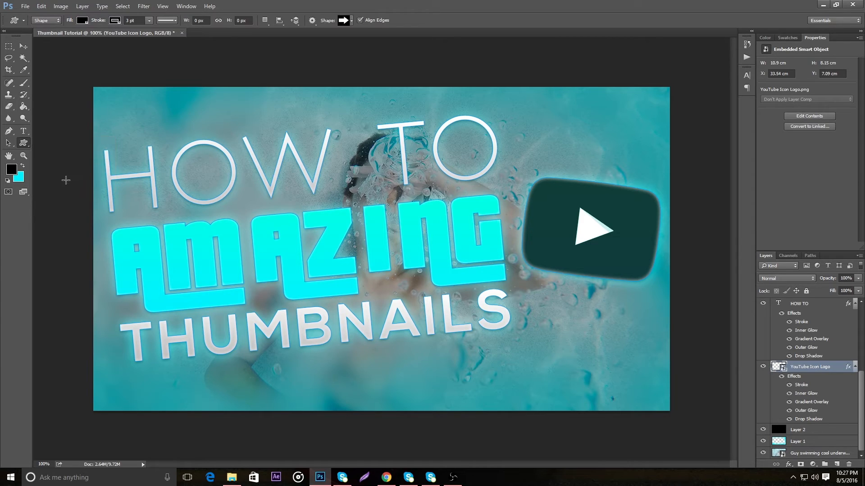
left_click_drag(128, 119, 266, 167)
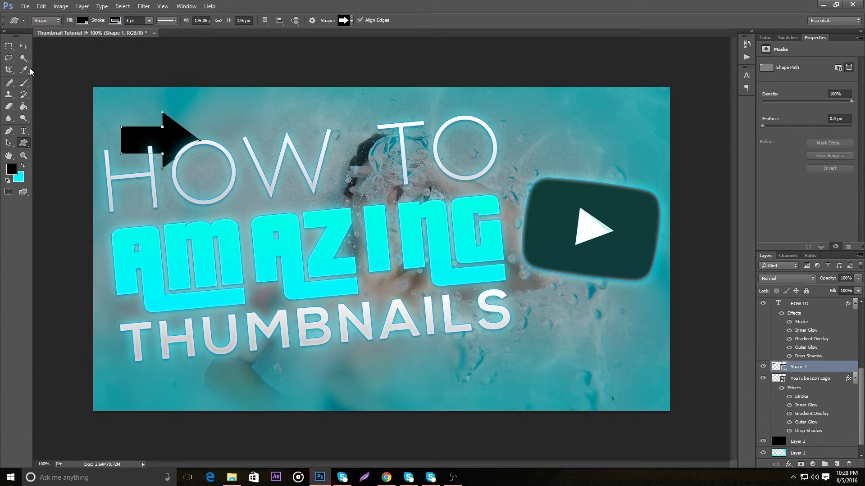
key("v")
left_click_drag(158, 133, 147, 117)
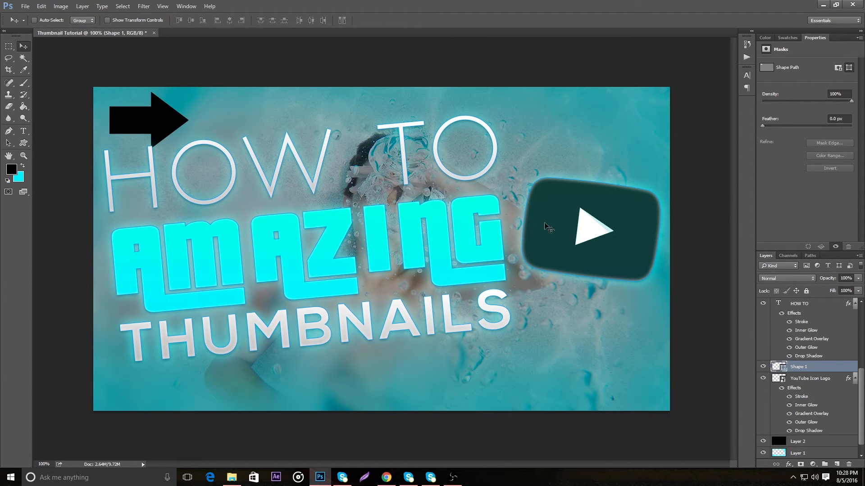
Rasterize the arrow's Shape 1 layer
right_click(836, 369)
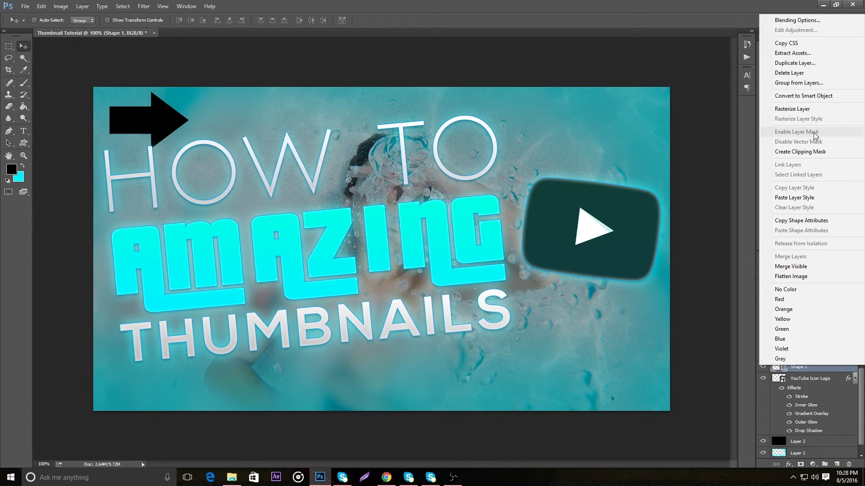
left_click(800, 109)
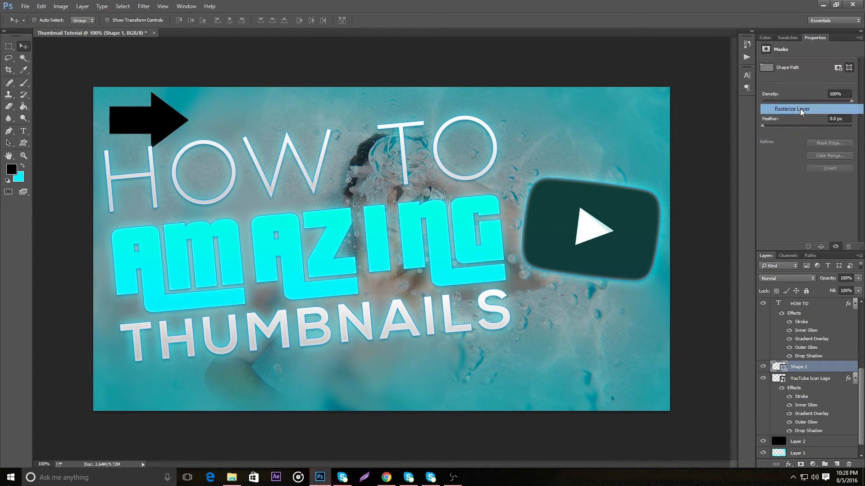
Select the arrow's shaft with a rectangular marquee and delete it, keeping only the triangular head, and clear the selection
left_click(9, 47)
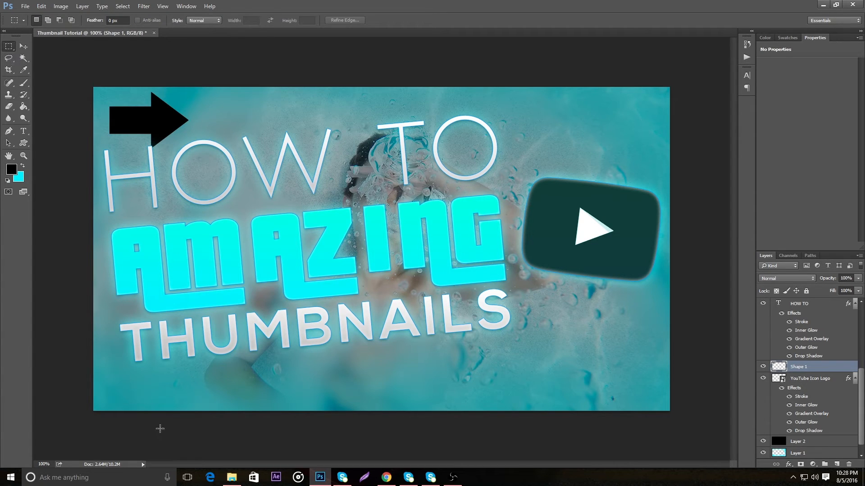
left_click(23, 155)
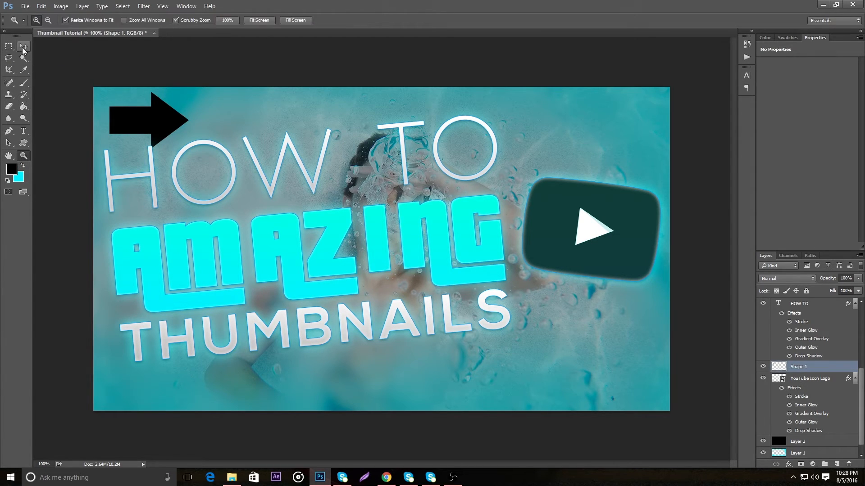
left_click(137, 133)
left_click(137, 132)
scroll(137, 198, "up", 5)
left_click(131, 212)
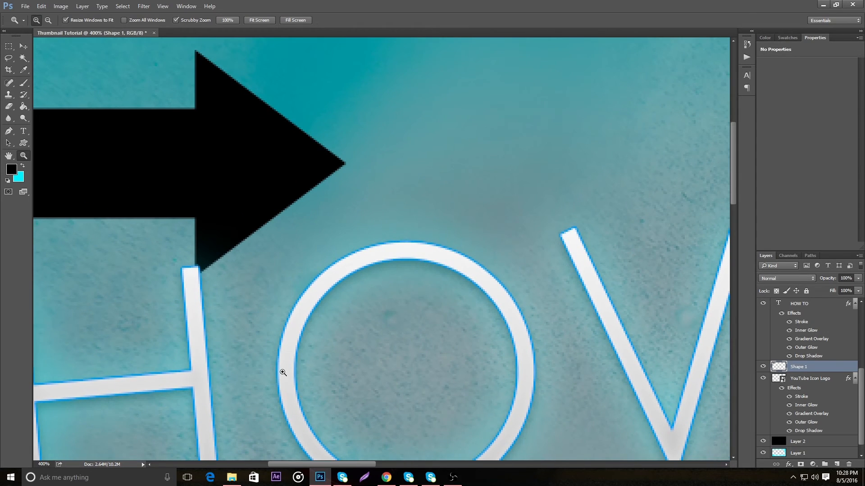
scroll(352, 382, "left", 10)
scroll(311, 310, "up", 4)
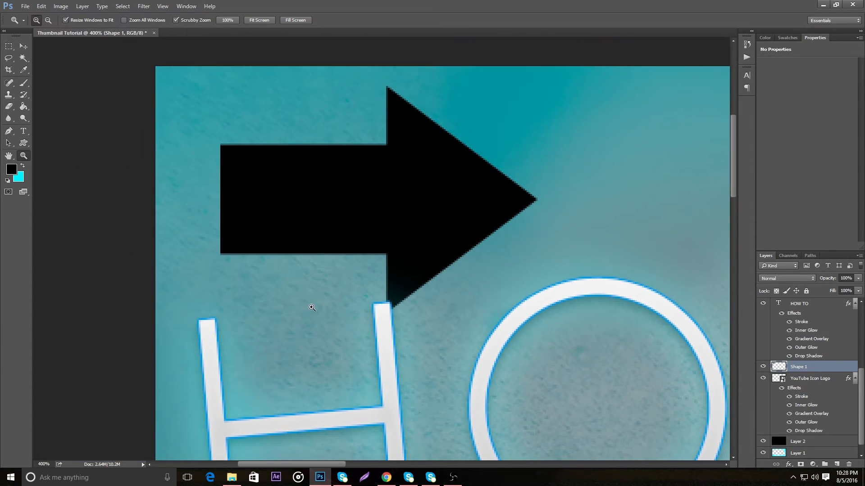
left_click(308, 169)
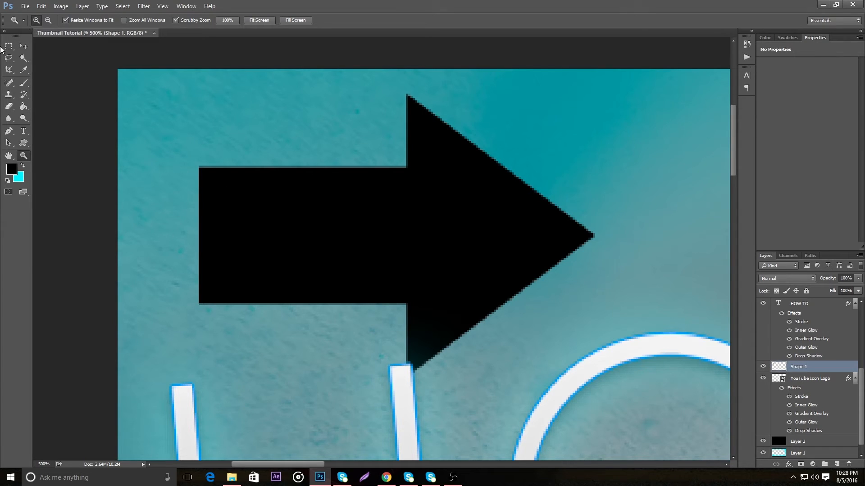
left_click(8, 46)
left_click_drag(153, 59, 404, 414)
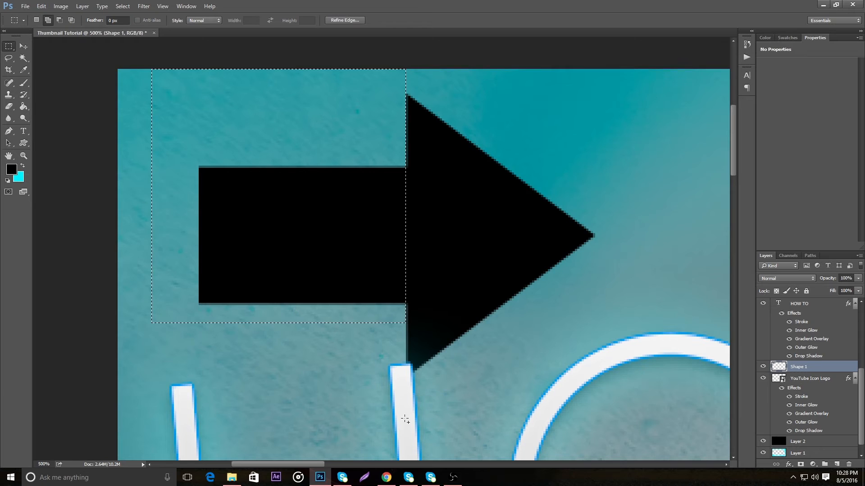
left_click(236, 81)
left_click_drag(165, 68, 405, 426)
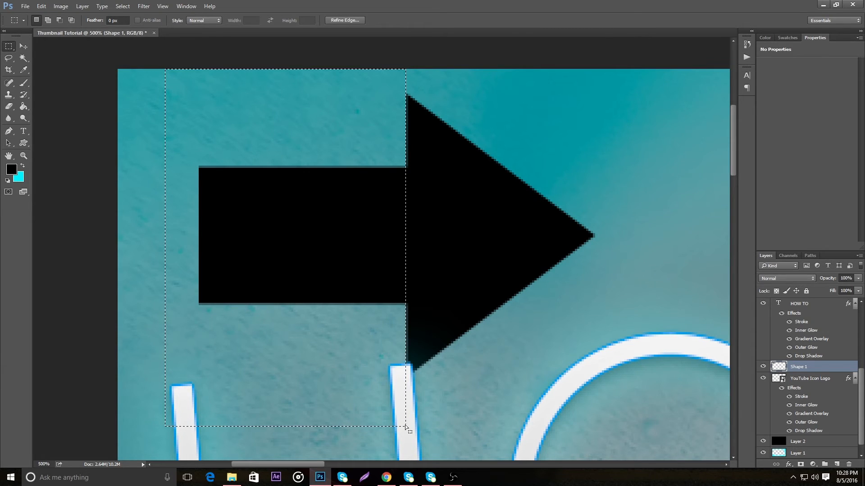
key("Delete")
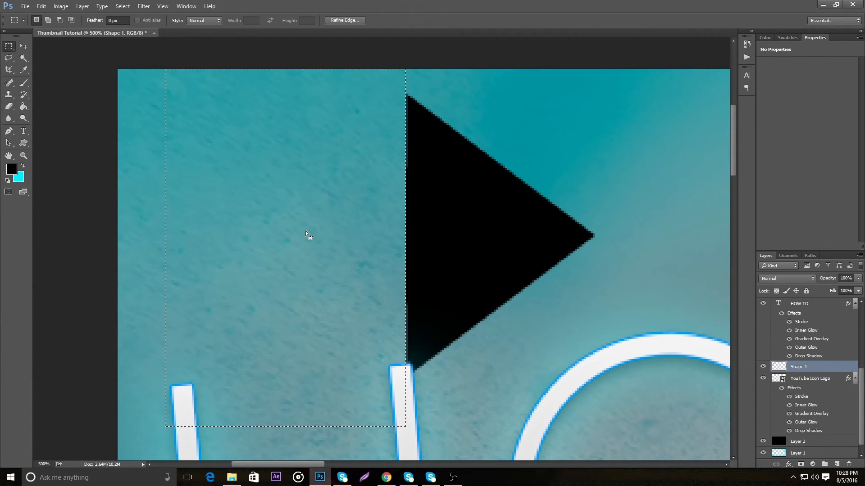
key("ctrl+d")
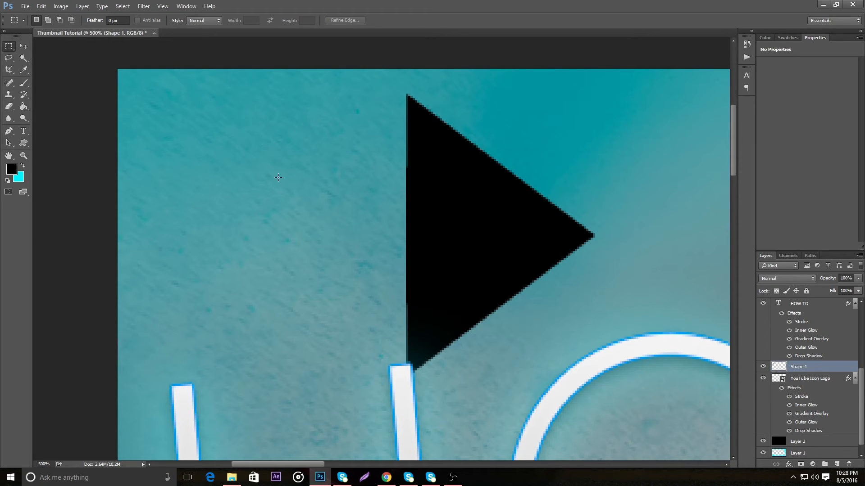
Move the black triangle left and slightly down, above the H of HOW
left_click(24, 46)
left_click_drag(517, 277, 402, 288)
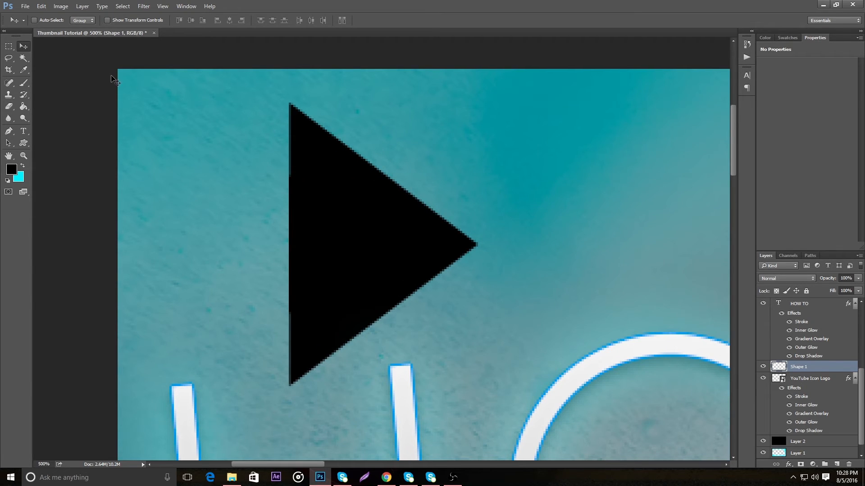
left_click(24, 156)
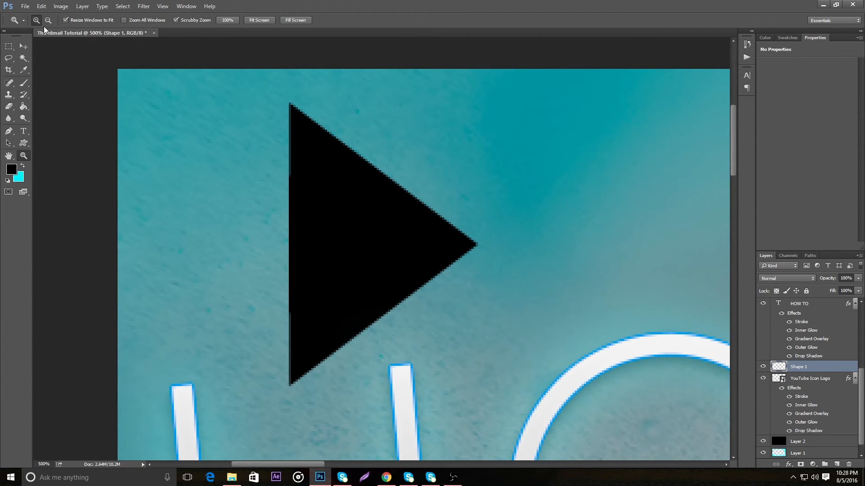
left_click(220, 164)
left_click(221, 165)
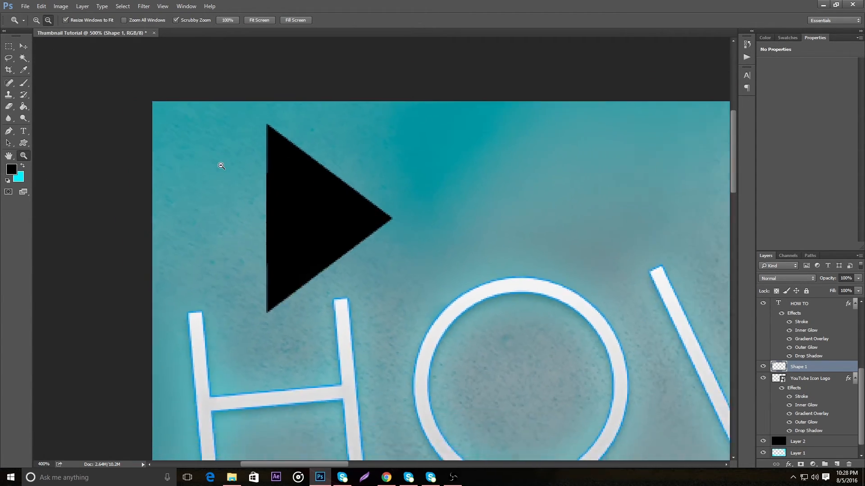
left_click(221, 165)
left_click(221, 165)
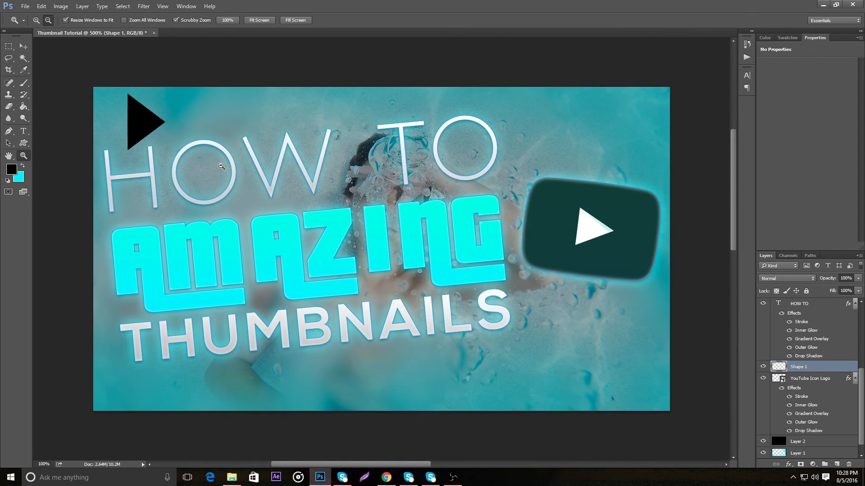
left_click(23, 45)
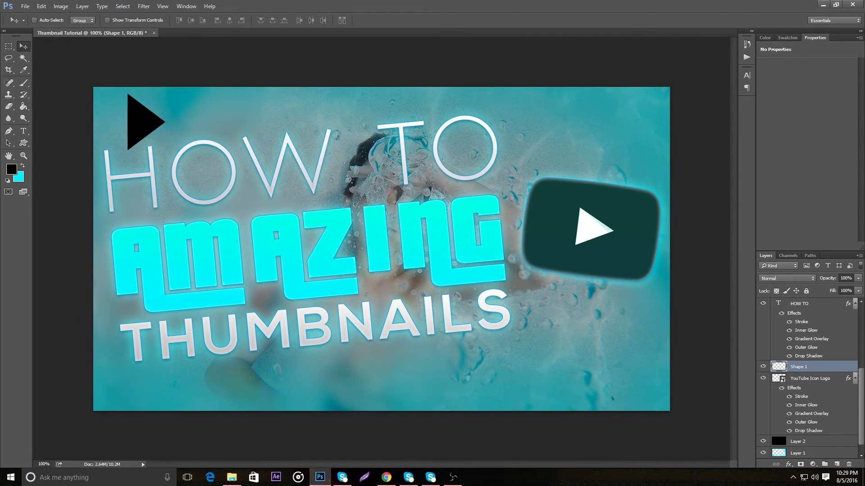
Create a new layer group above the Shape 1 layer
left_click(824, 464)
double_click(828, 366)
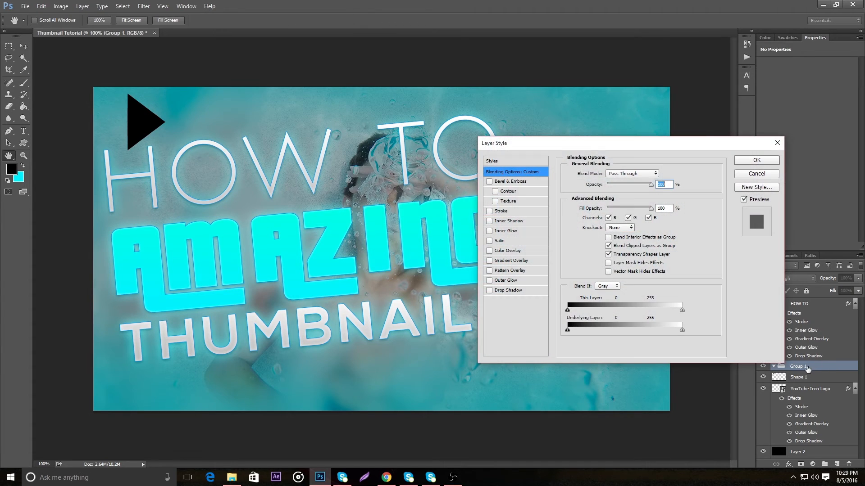
left_click(758, 174)
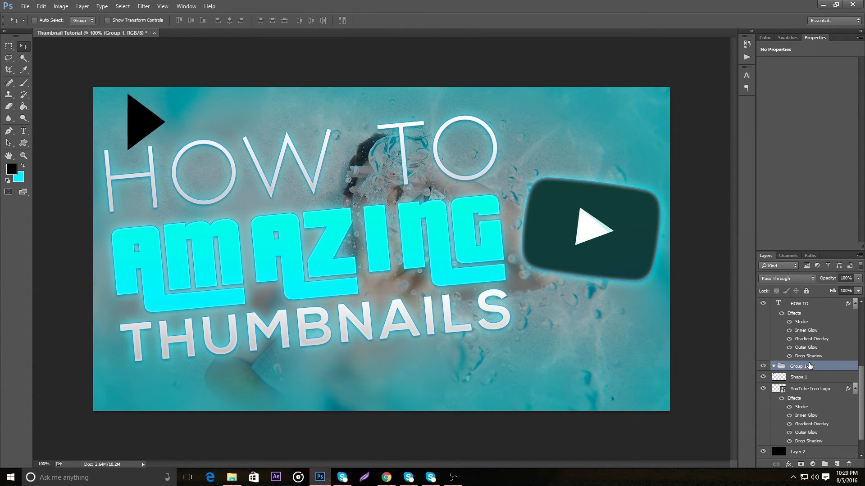
Rename the new layer group as Triangles and move the Shape 1 layer into it
right_click(809, 366)
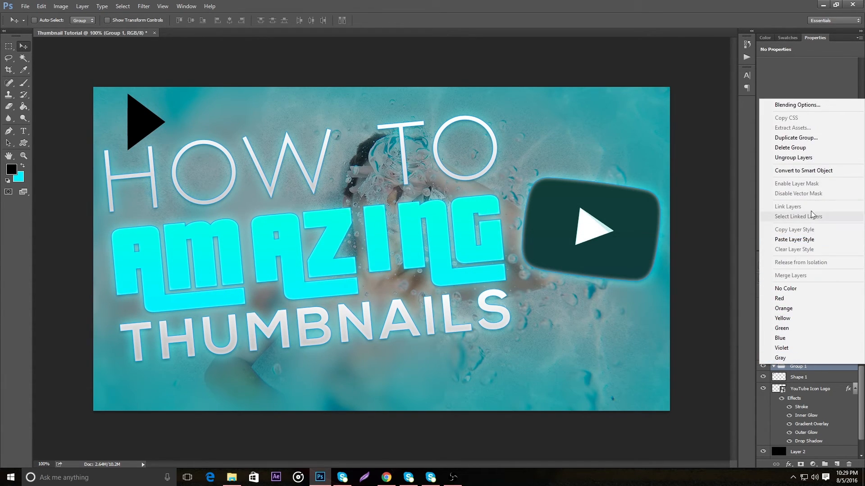
left_click(726, 322)
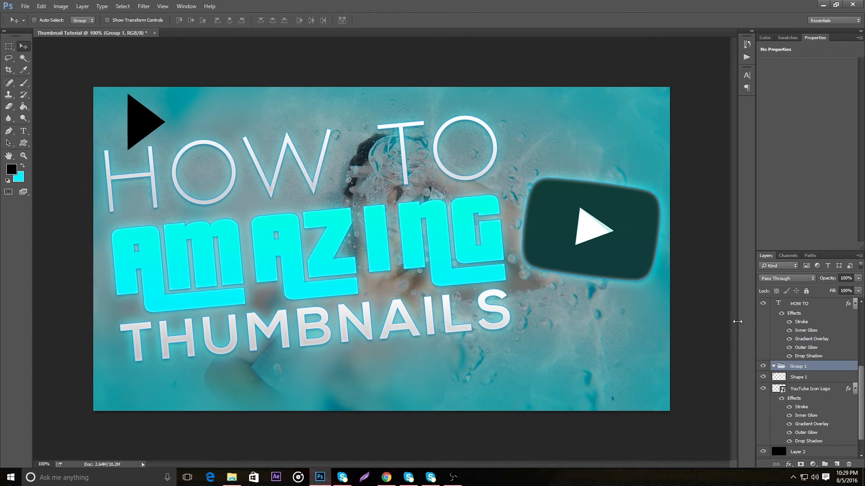
double_click(812, 368)
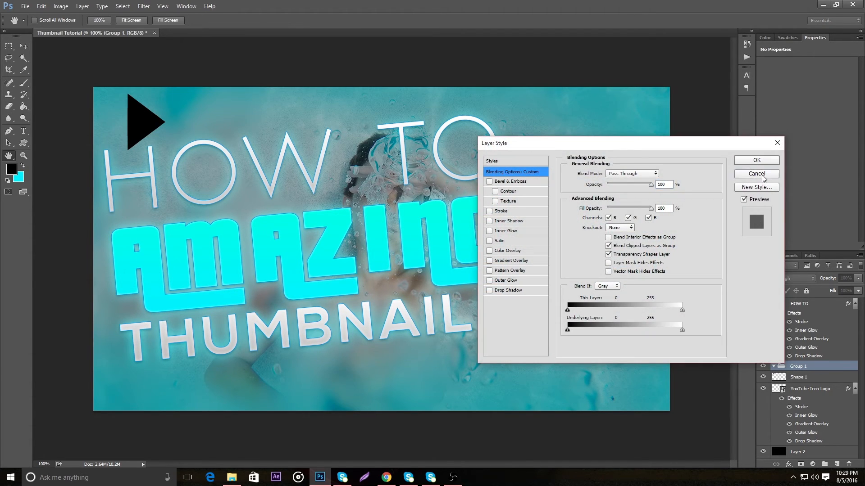
key("Escape")
double_click(794, 368)
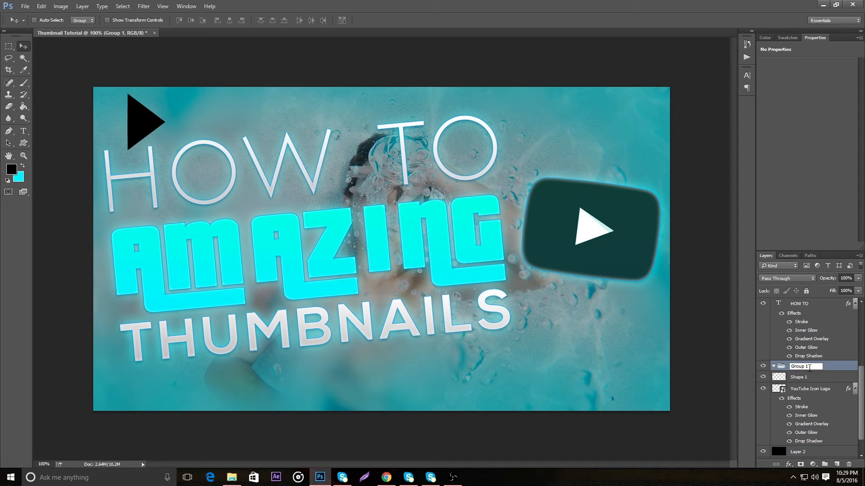
type("Triangles")
key("Return")
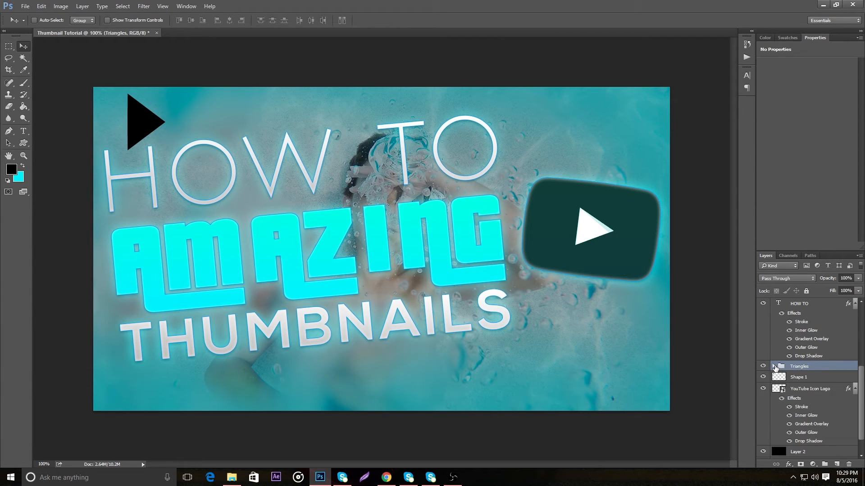
left_click_drag(826, 377, 824, 371)
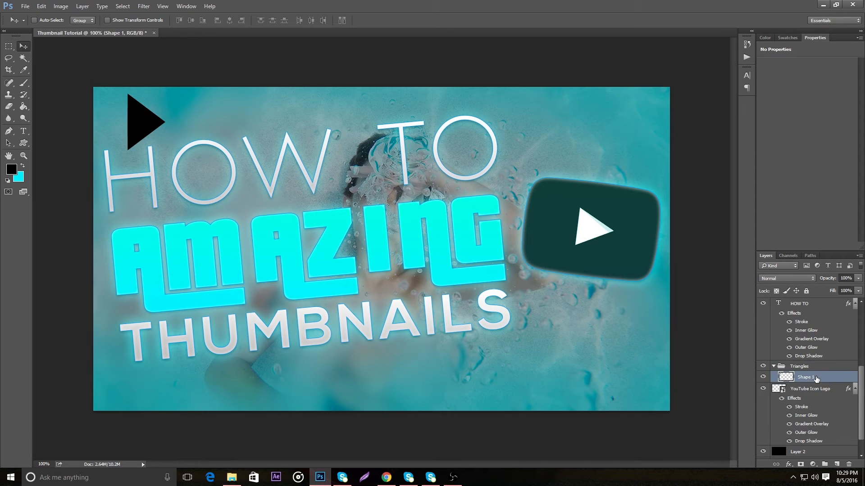
Rotate the black triangle about 9° counterclockwise and place it above the YouTube logo
left_click_drag(148, 138, 301, 142)
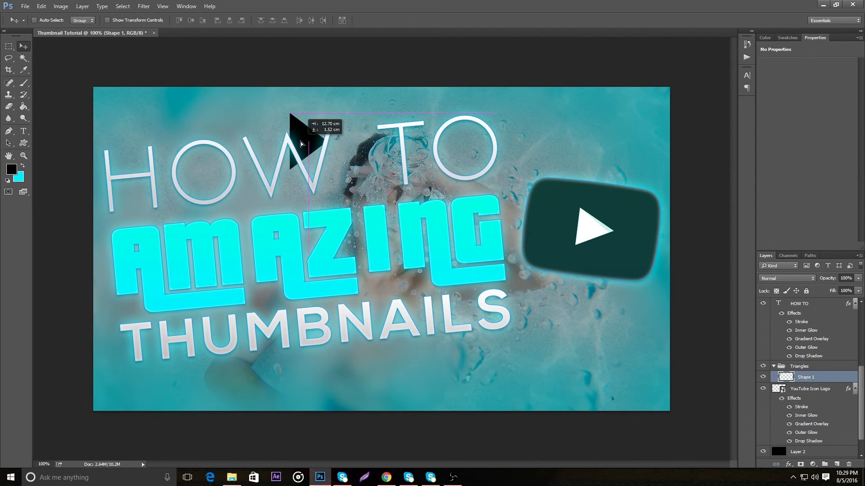
key("ctrl+t")
mouse_move(337, 106)
left_mouse_down()
mouse_move(333, 99)
mouse_move(330, 110)
left_mouse_up()
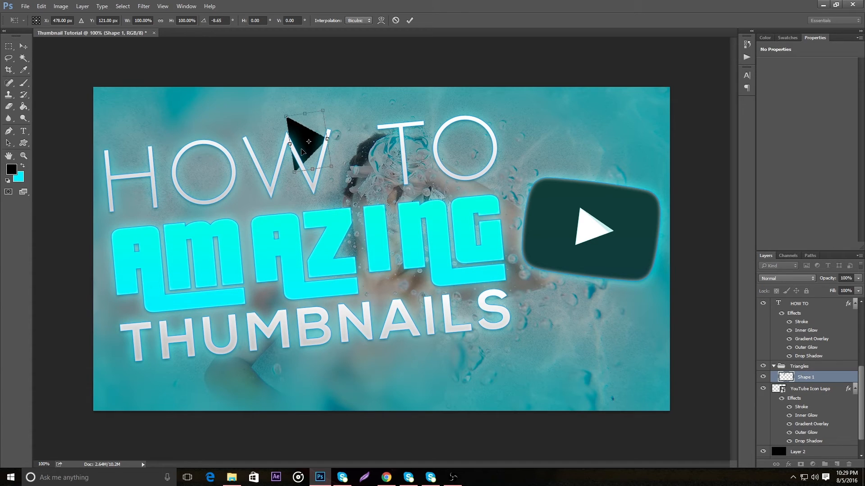
key("Return")
left_click_drag(307, 142, 577, 124)
Duplicate the triangle layer five times inside the Triangles group, keeping the default copy names
right_click(830, 378)
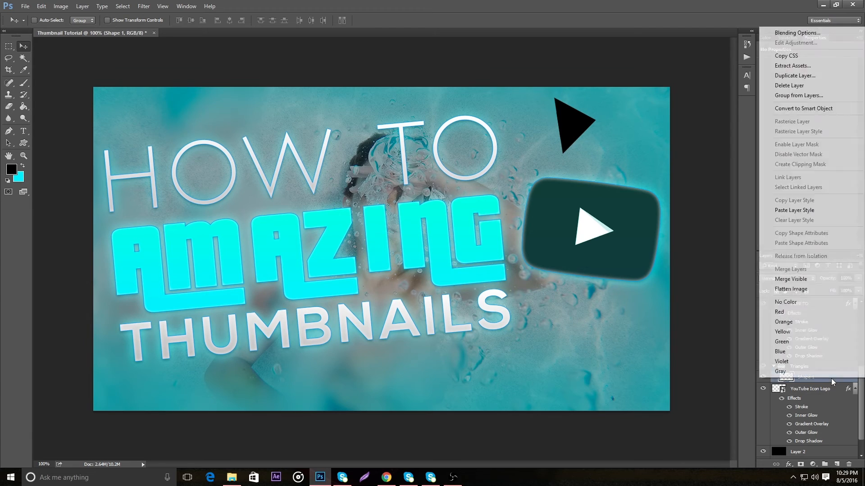
left_click(804, 76)
left_click(403, 120)
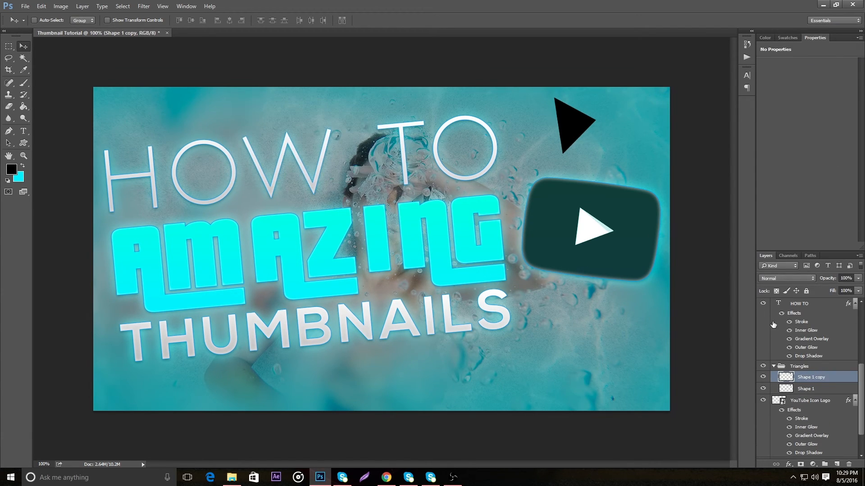
right_click(845, 372)
left_click(799, 77)
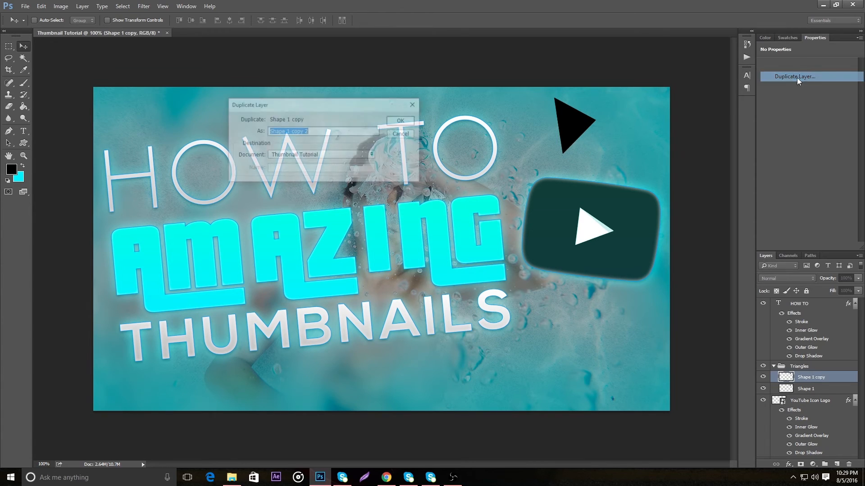
left_click(402, 121)
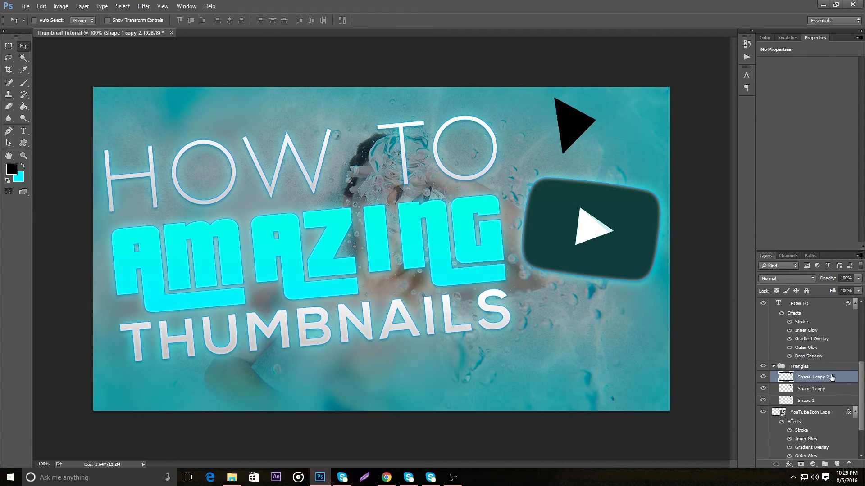
right_click(832, 378)
left_click(799, 74)
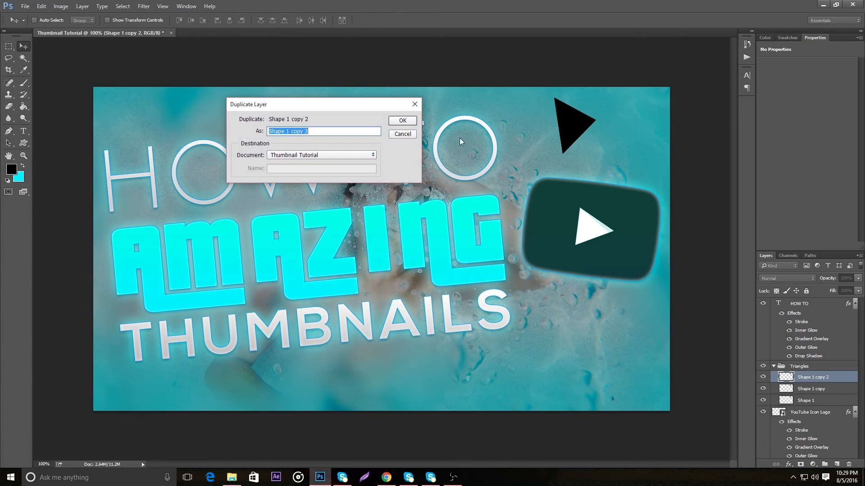
left_click(402, 122)
right_click(849, 382)
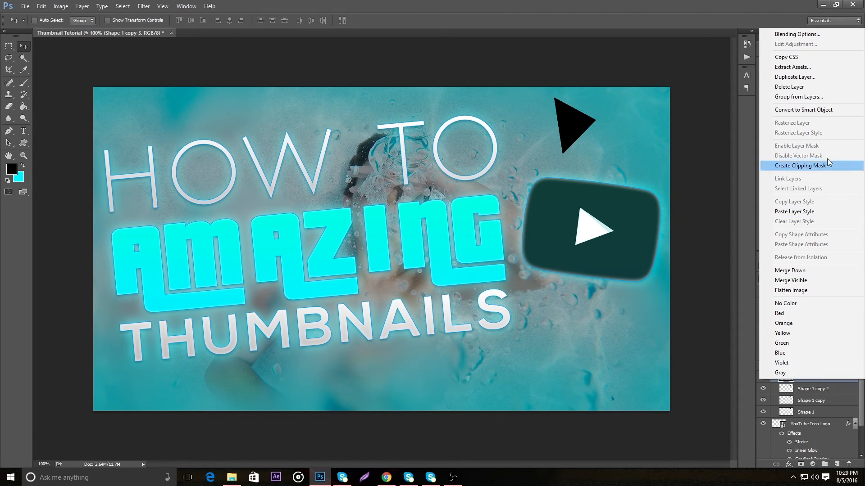
left_click(800, 74)
left_click(401, 121)
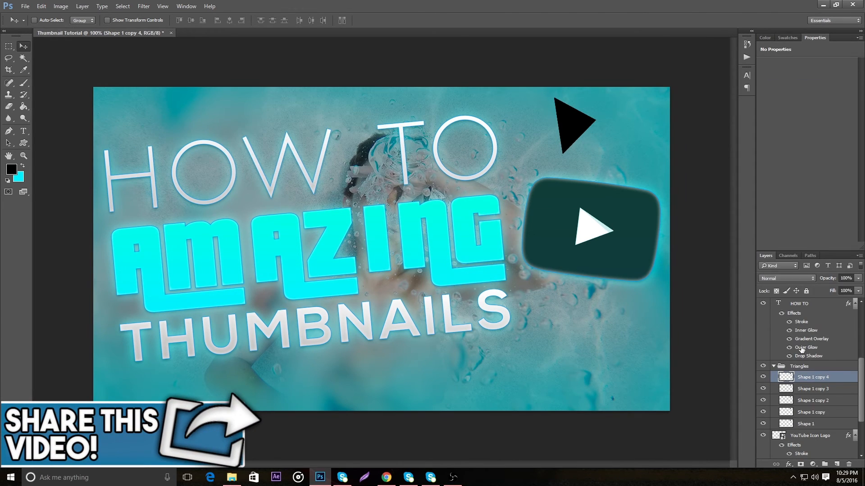
right_click(844, 377)
left_click(799, 71)
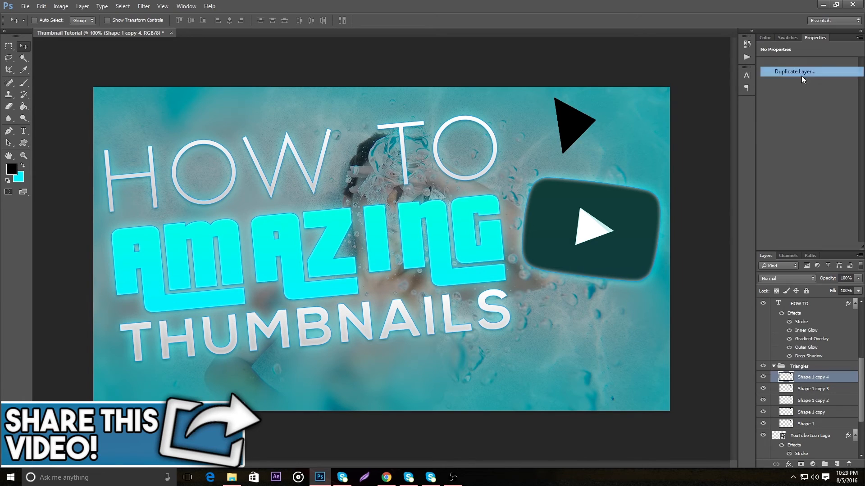
key("Return")
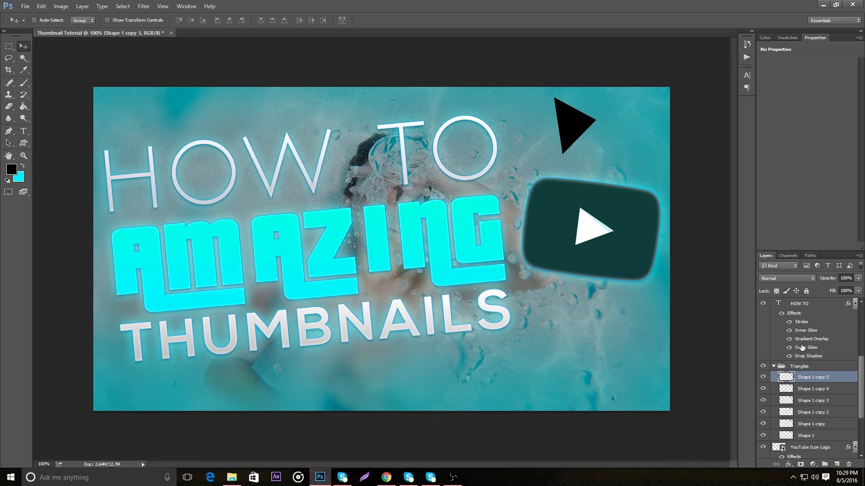
Rotate the Shape 1 copy 5 triangle to about -137° and place it at the canvas's lower-left edge, below THUMBNAILS
left_click_drag(584, 138, 248, 154)
key("ctrl+t")
left_click_drag(277, 107, 157, 146)
left_click_drag(219, 154, 145, 386)
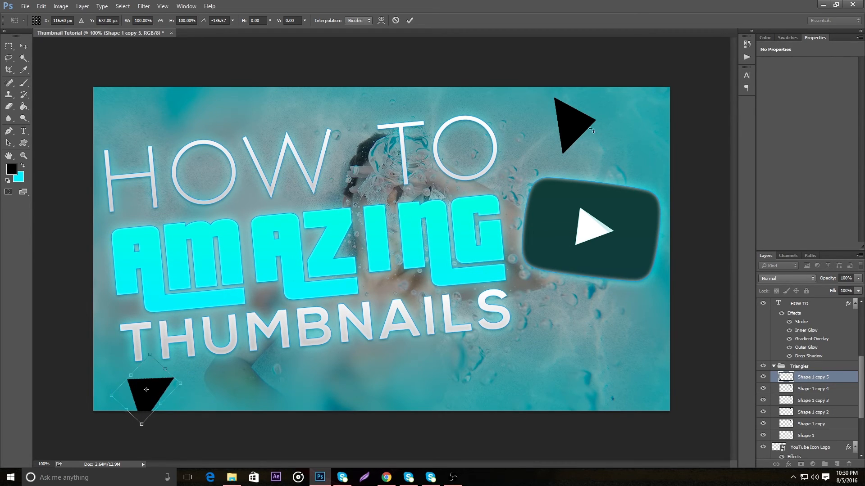
left_click(409, 20)
left_click_drag(568, 112, 549, 131)
left_click(40, 11)
left_click(49, 12)
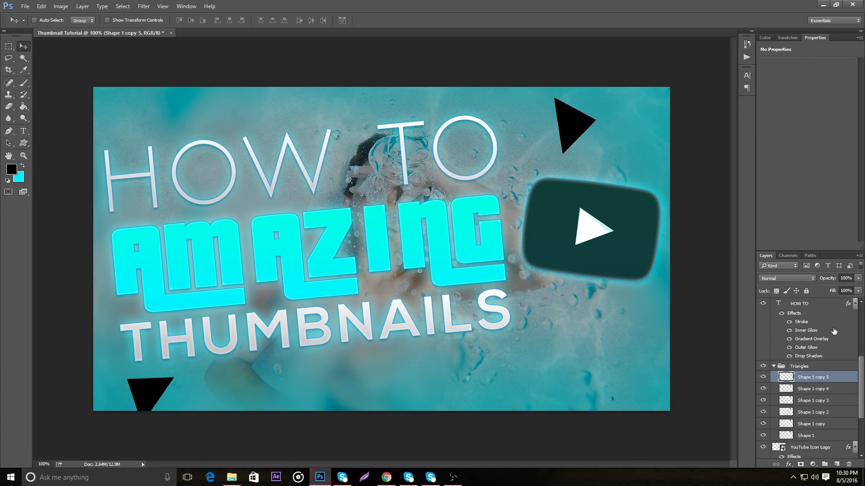
Rotate the Shape 1 copy 4 triangle to about -152° and place it near the canvas's lower-right corner, below the YouTube logo
left_click(836, 392)
left_click_drag(566, 129, 391, 381)
key("ctrl+t")
left_click_drag(439, 343, 354, 379)
left_click_drag(419, 374, 546, 361)
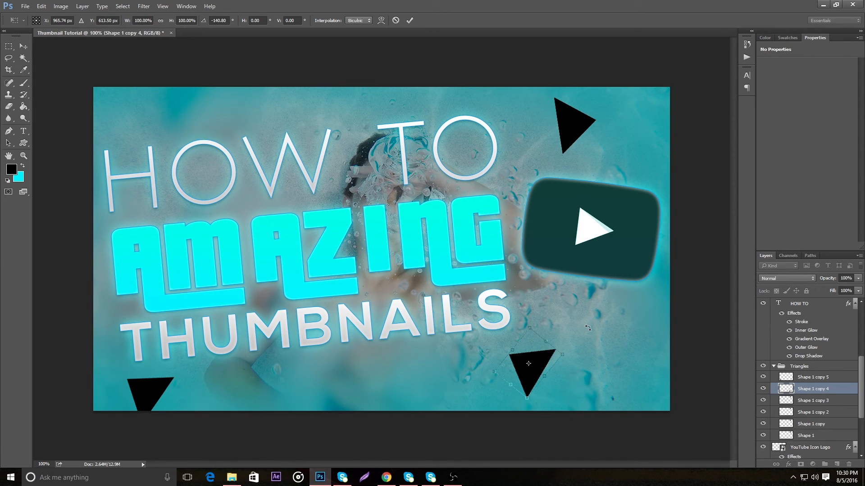
left_click_drag(588, 329, 585, 303)
left_click_drag(530, 361, 626, 360)
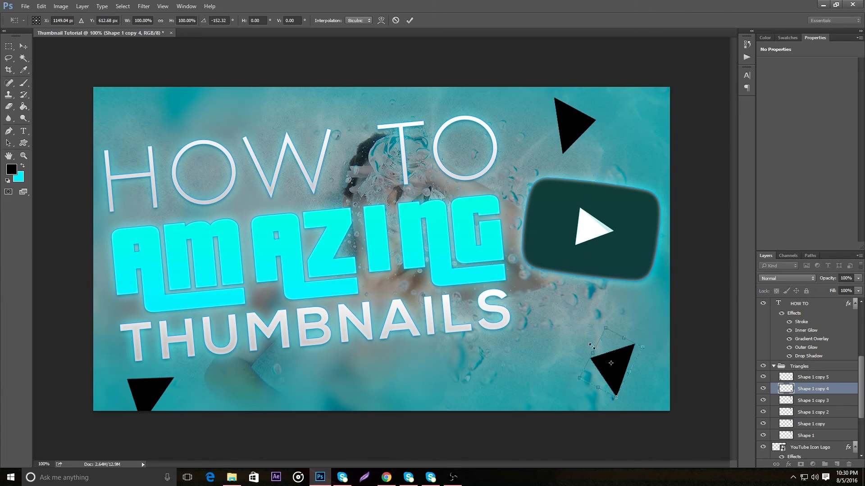
left_click(408, 20)
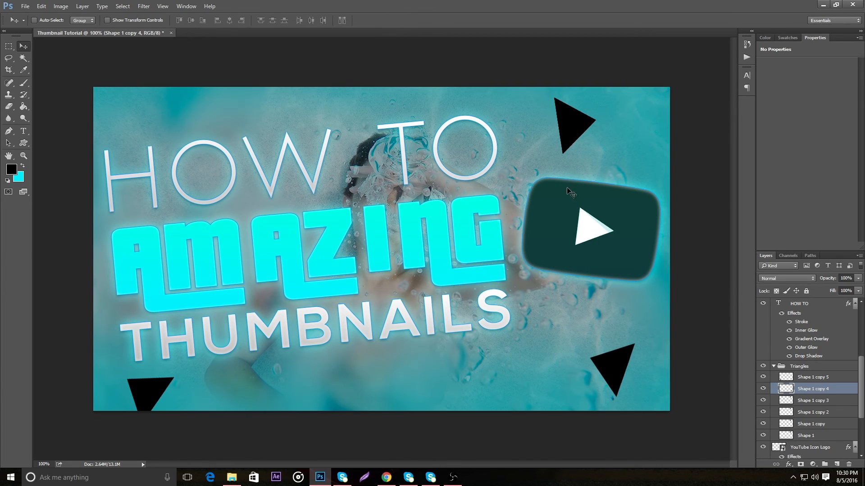
Rotate the Shape 1 copy 3 triangle to about -154° and place it across the canvas's top edge, above the first O of the title
left_click(847, 401)
left_click_drag(584, 139, 169, 132)
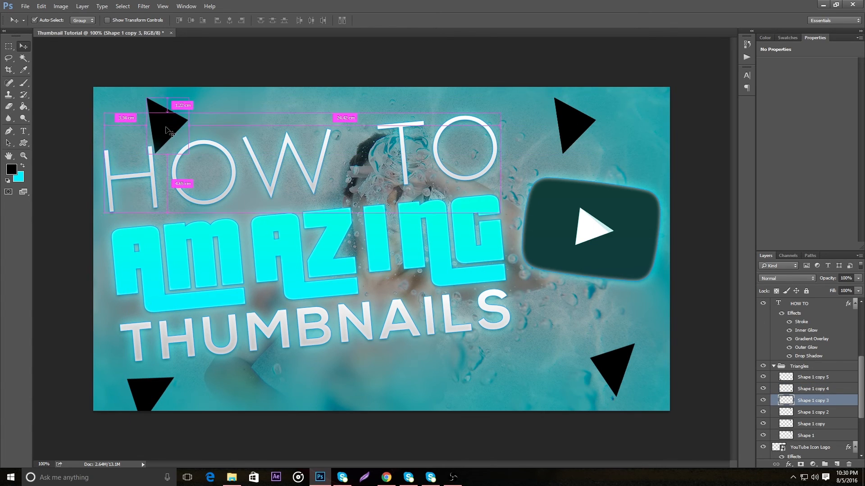
key("ctrl+t")
left_click_drag(211, 87, 165, 83)
left_click_drag(135, 119, 135, 135)
left_click_drag(185, 122, 161, 96)
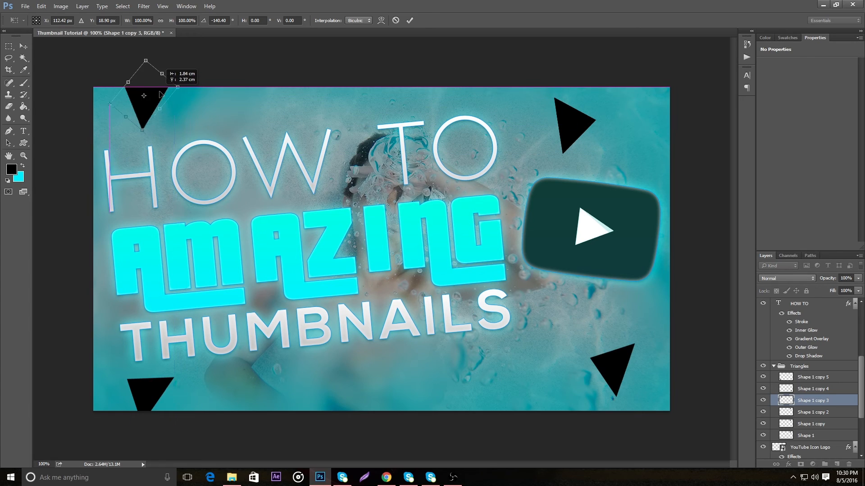
left_click_drag(156, 56, 146, 55)
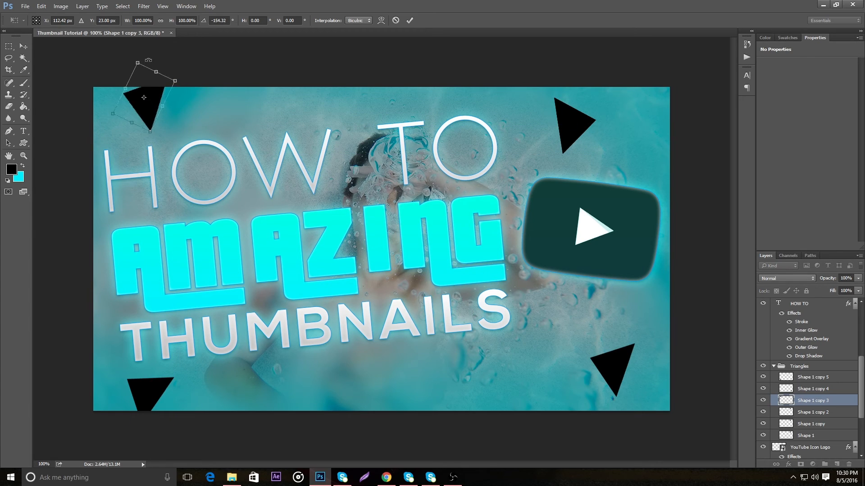
left_click_drag(148, 108, 205, 108)
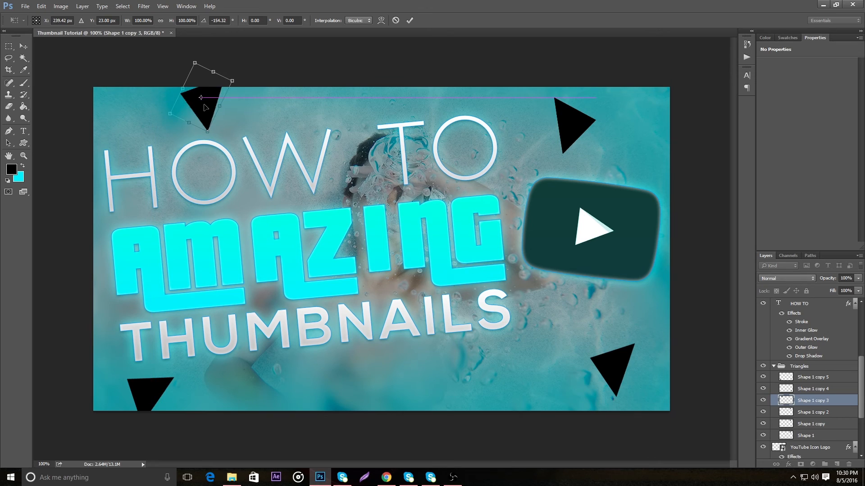
left_click(410, 21)
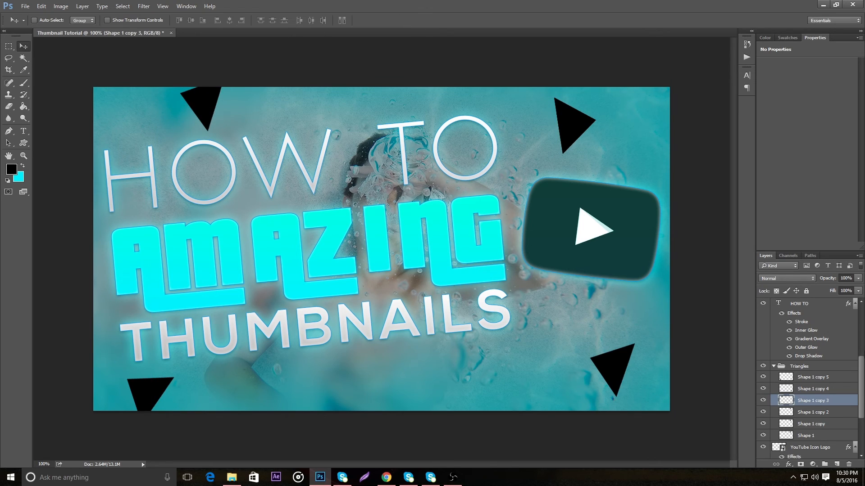
Rotate the Shape 1 copy 2 triangle to about -69° and place it partly past the canvas's right edge, just below the YouTube logo
left_click(844, 412)
left_click_drag(548, 135, 435, 312)
key("ctrl+t")
left_click_drag(471, 254, 437, 254)
left_click_drag(466, 295, 686, 282)
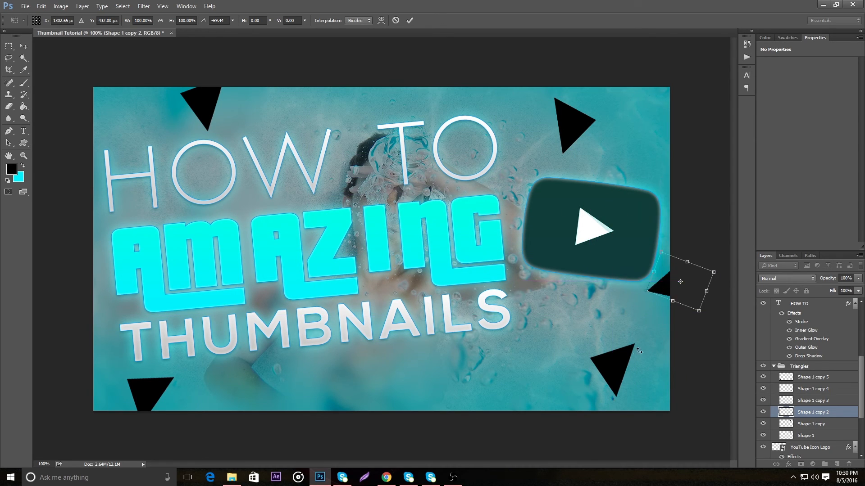
left_click(410, 19)
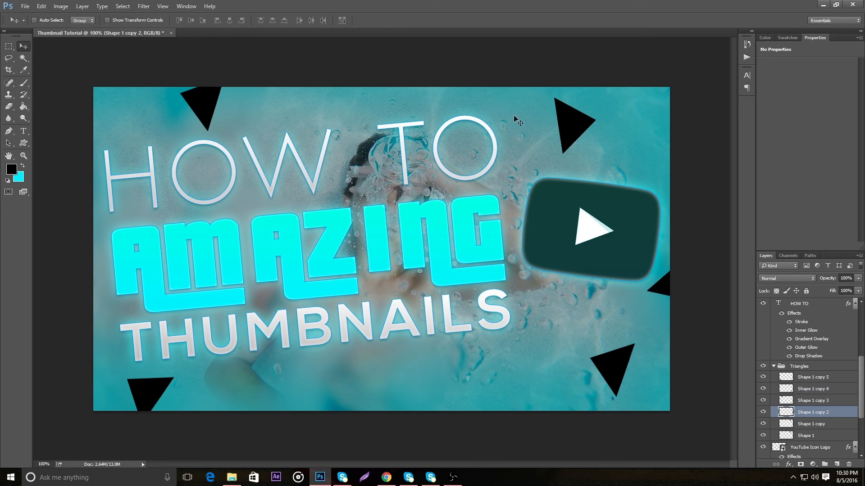
Move the Shape 1 copy triangle partly past the middle of the canvas's bottom edge and the Shape 1 triangle into the upper-right corner
left_click(850, 424)
left_click_drag(443, 302, 391, 412)
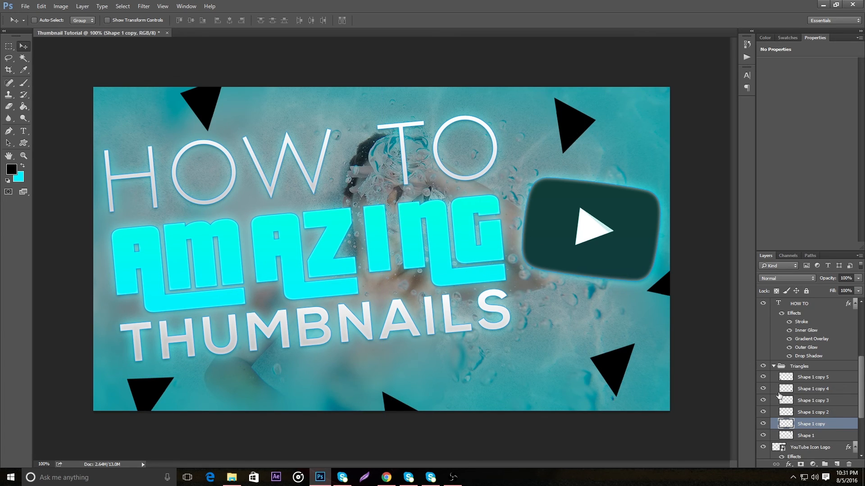
left_click(835, 436)
left_click_drag(568, 123, 642, 112)
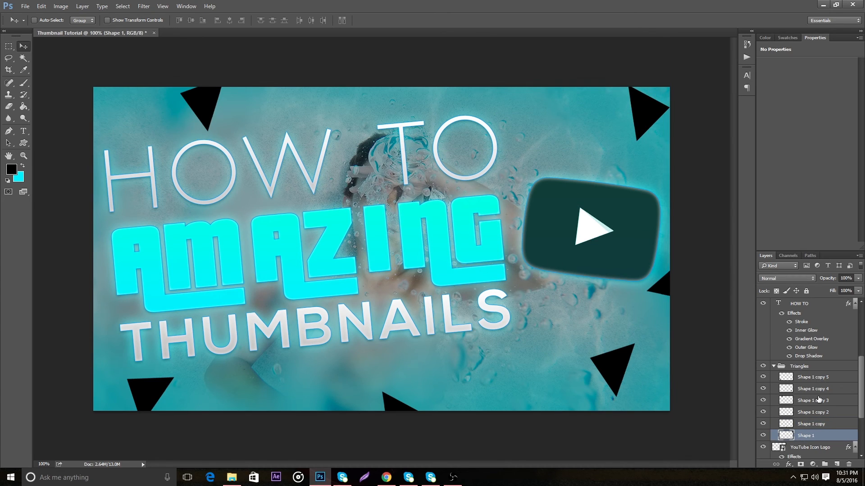
Collapse the Triangles group and set its opacity to 47%
left_click(774, 366)
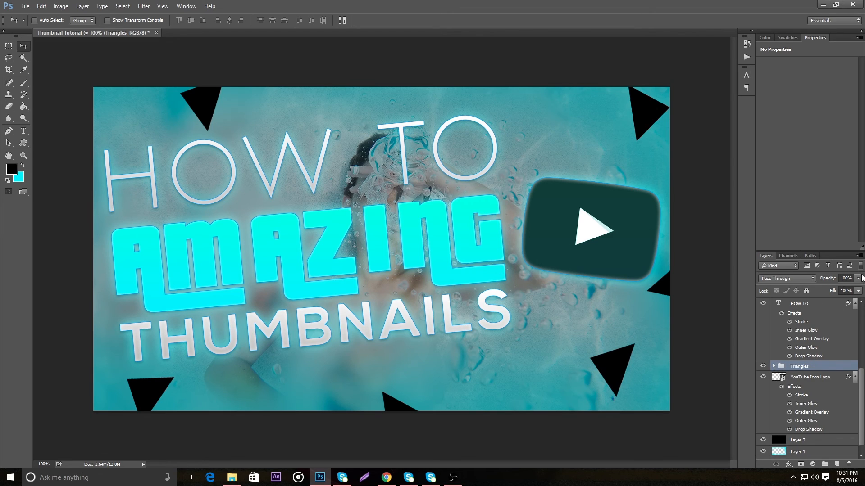
left_click(856, 281)
left_click_drag(829, 288, 823, 287)
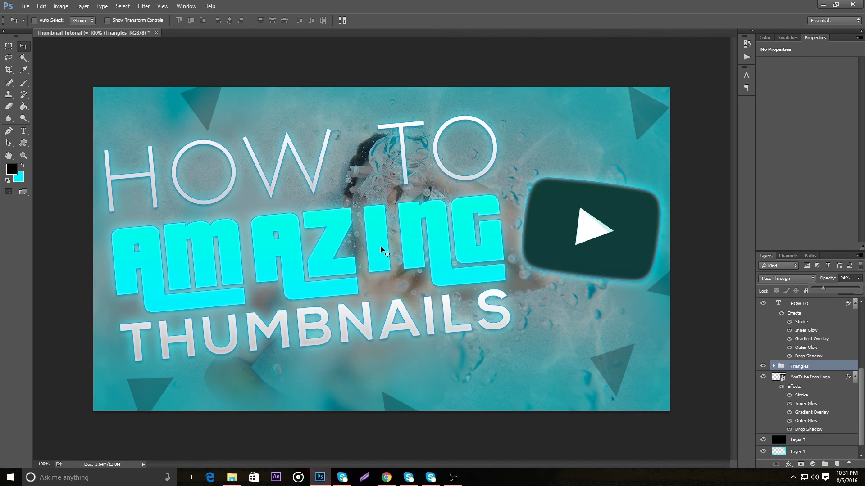
left_click(833, 289)
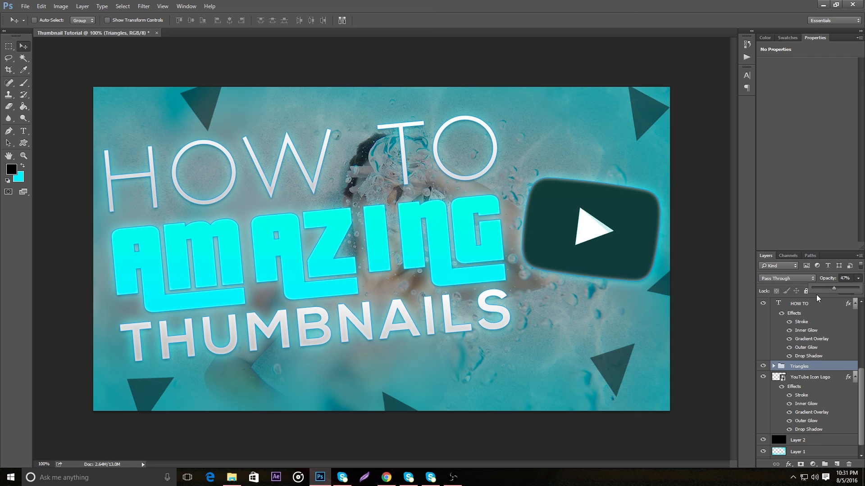
Scale the whole Triangles group up to about 106% and shift it down to about X 674 px, Y 388 px
key("ctrl+t")
left_click_drag(125, 75, 79, 68)
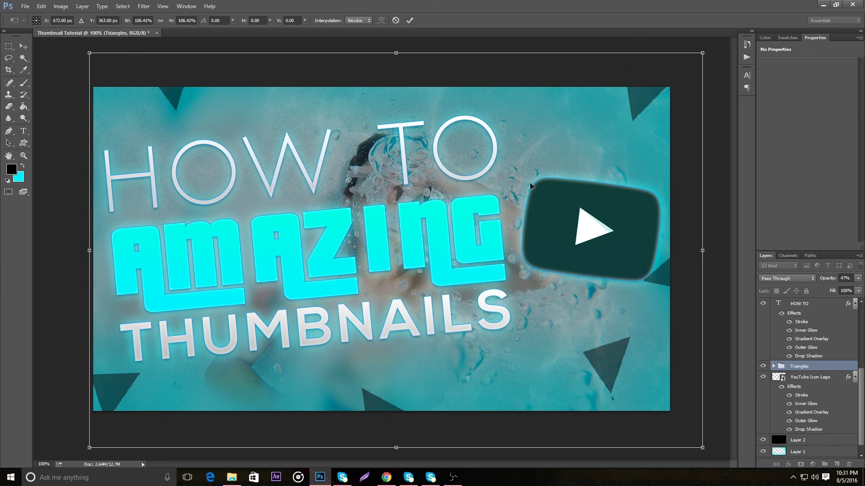
key("Down")
key("Down")
key("Down")
key("Down")
key("Down")
key("Down")
key("Down")
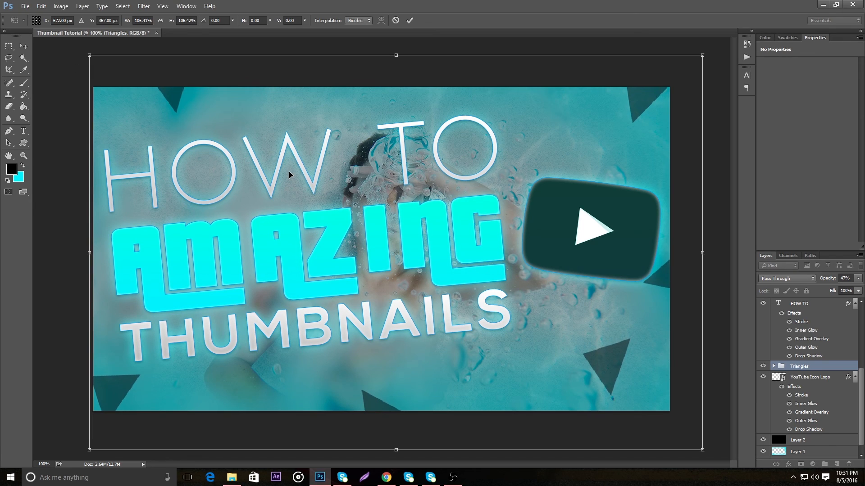
left_click_drag(680, 276, 678, 283)
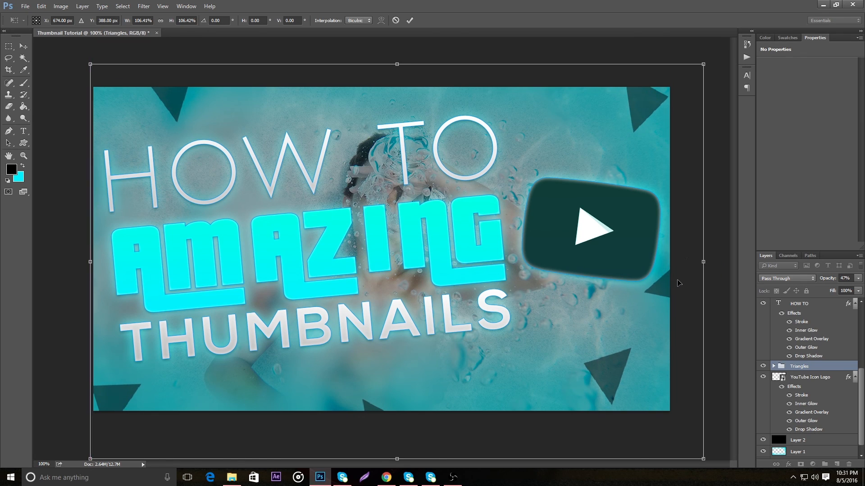
left_click(409, 20)
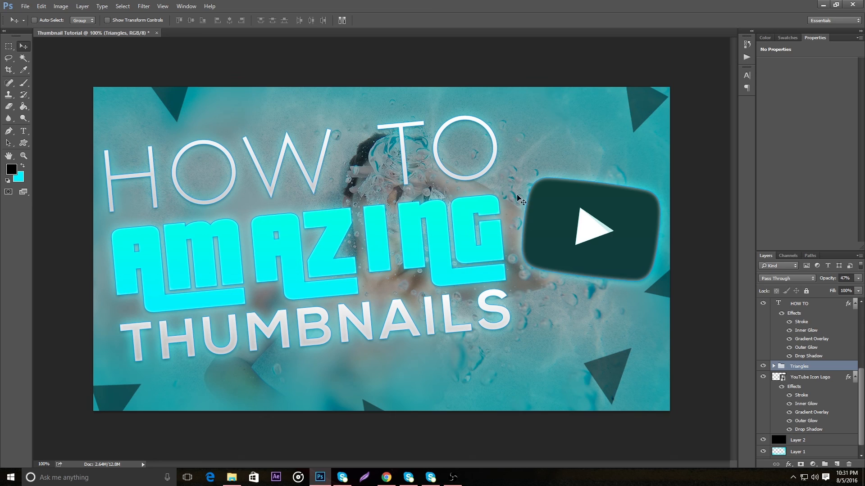